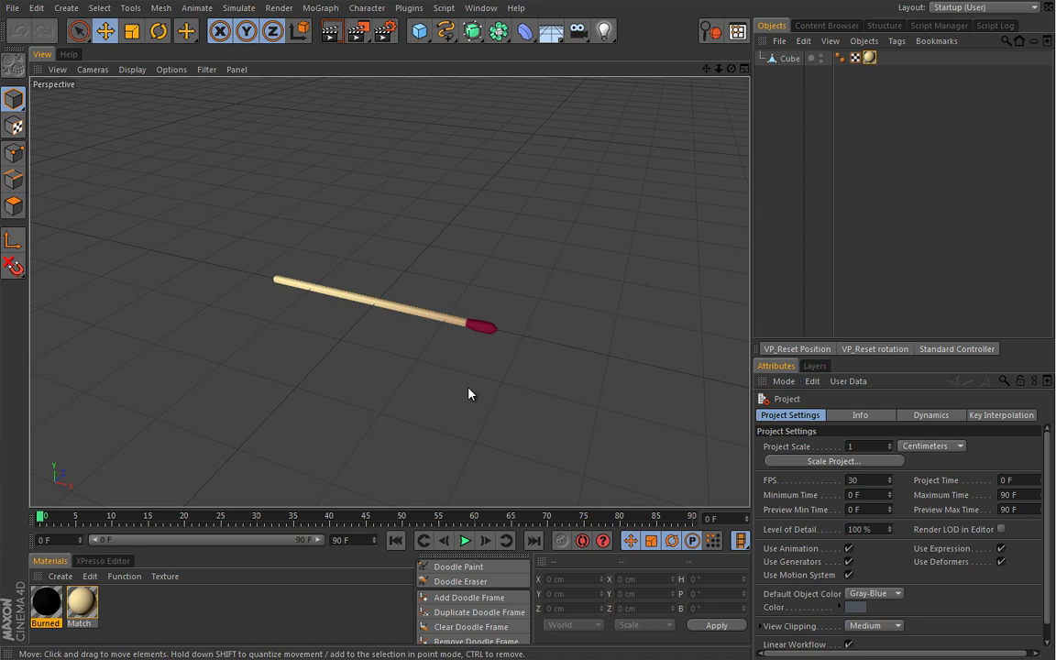
# Step: Switch to Doodle Paint and set its brush colour to purple (183,22,223)
pyautogui.scroll(3, 448, 388)
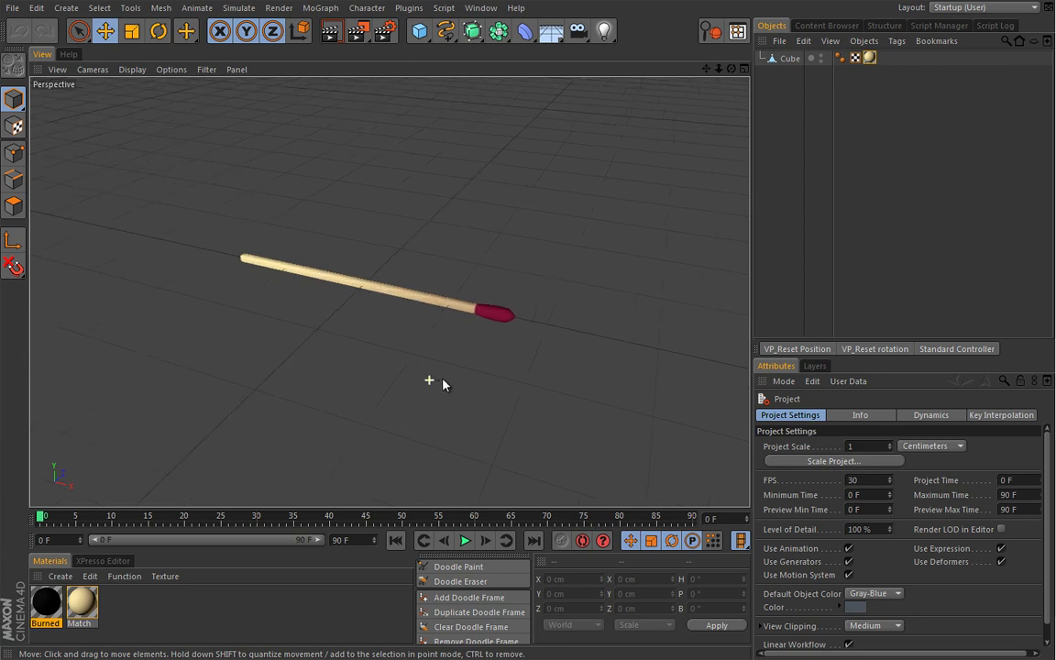
pyautogui.keyDown('alt'); pyautogui.moveTo(439, 384); pyautogui.dragTo(439, 390, button='middle'); pyautogui.keyUp('alt')
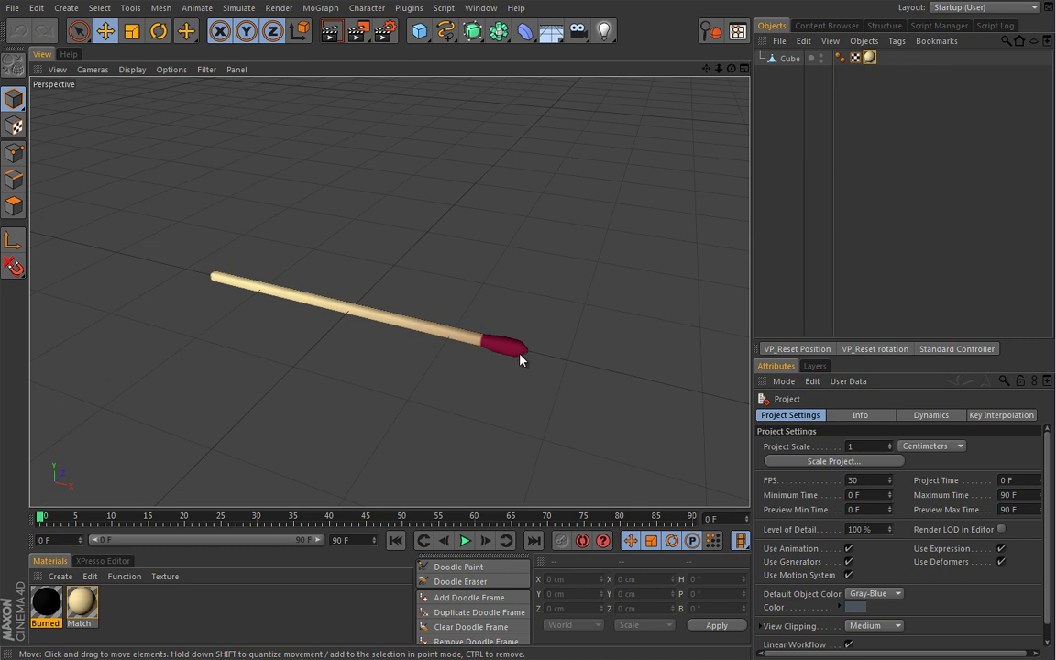
pyautogui.keyDown('alt'); pyautogui.moveTo(526, 358); pyautogui.dragTo(456, 341); pyautogui.keyUp('alt')
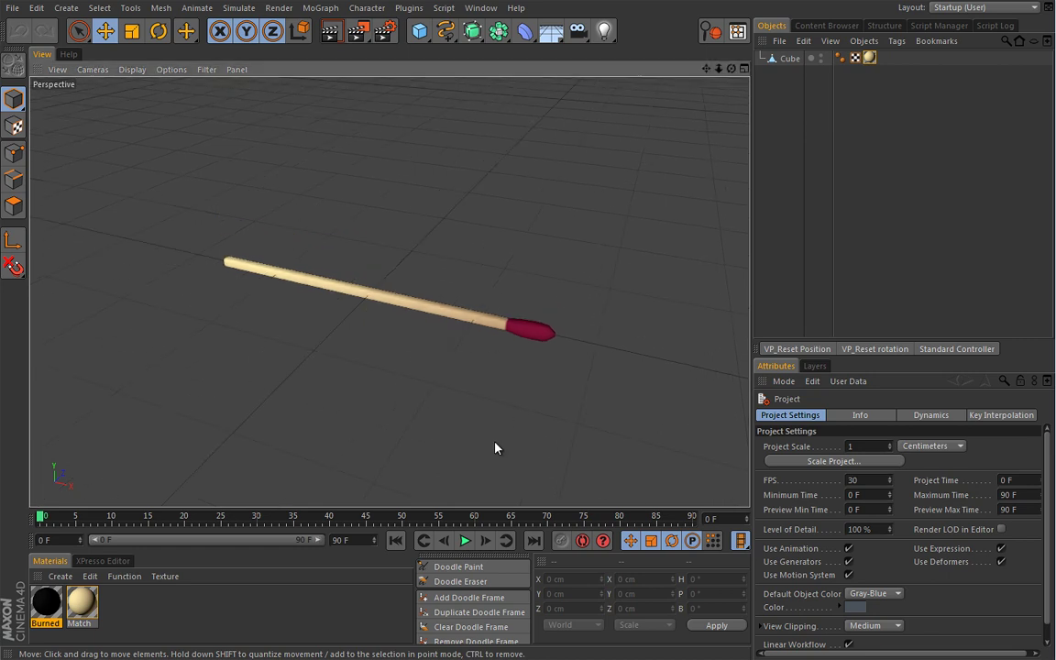
pyautogui.click(466, 568)
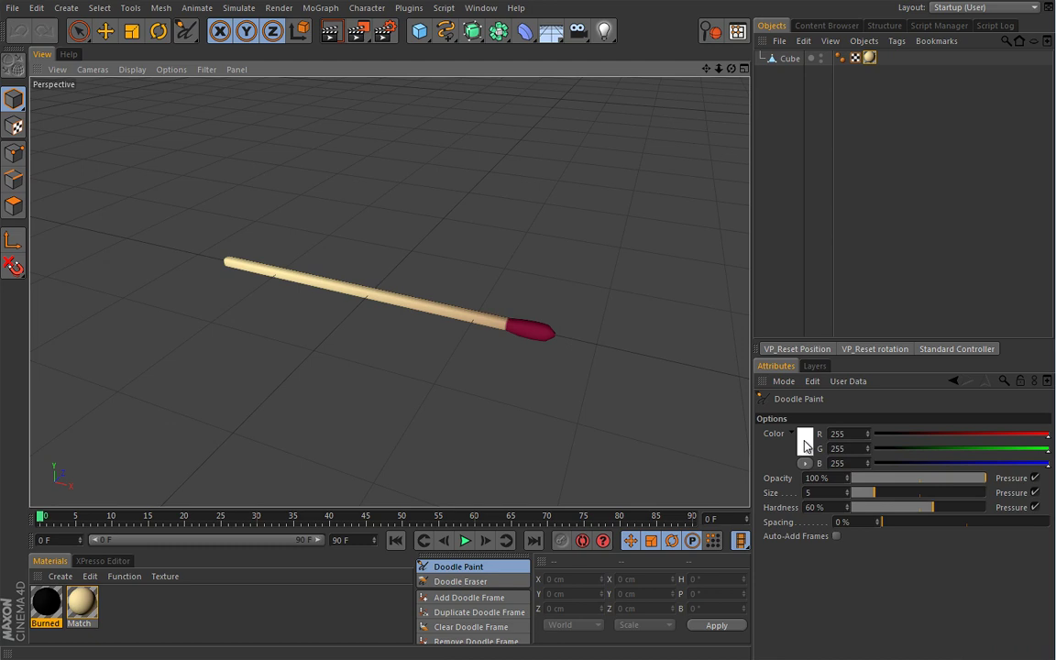
pyautogui.click(805, 441)
pyautogui.click(898, 473)
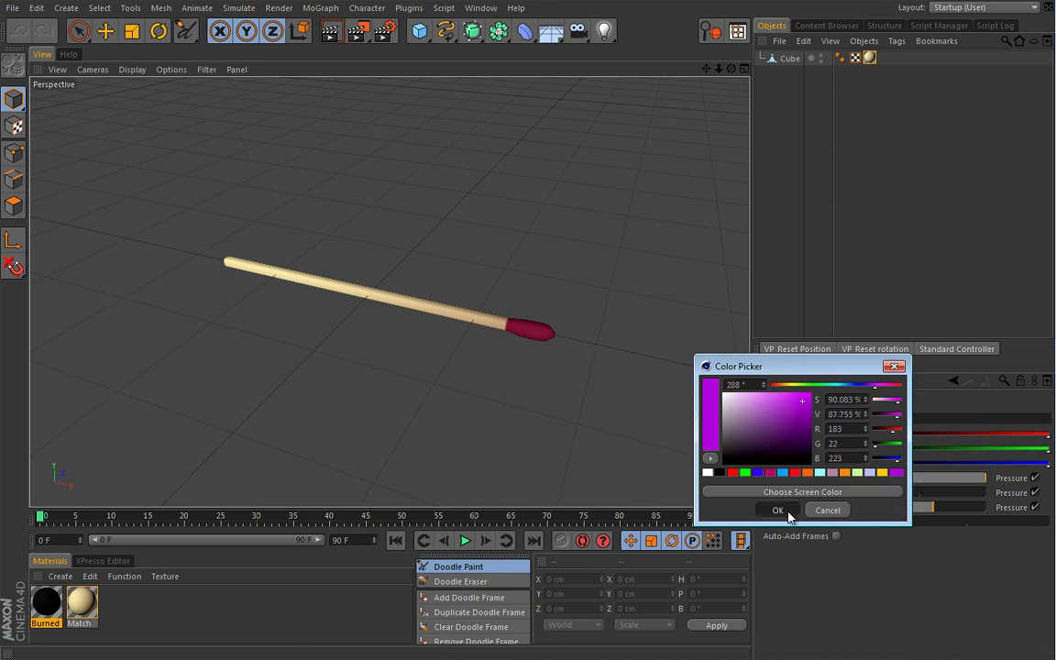
pyautogui.click(778, 510)
# Step: Draw purple doodle strokes along the match stick and over the match head
pyautogui.keyDown('alt'); pyautogui.moveTo(436, 371); pyautogui.dragTo(466, 312); pyautogui.keyUp('alt')
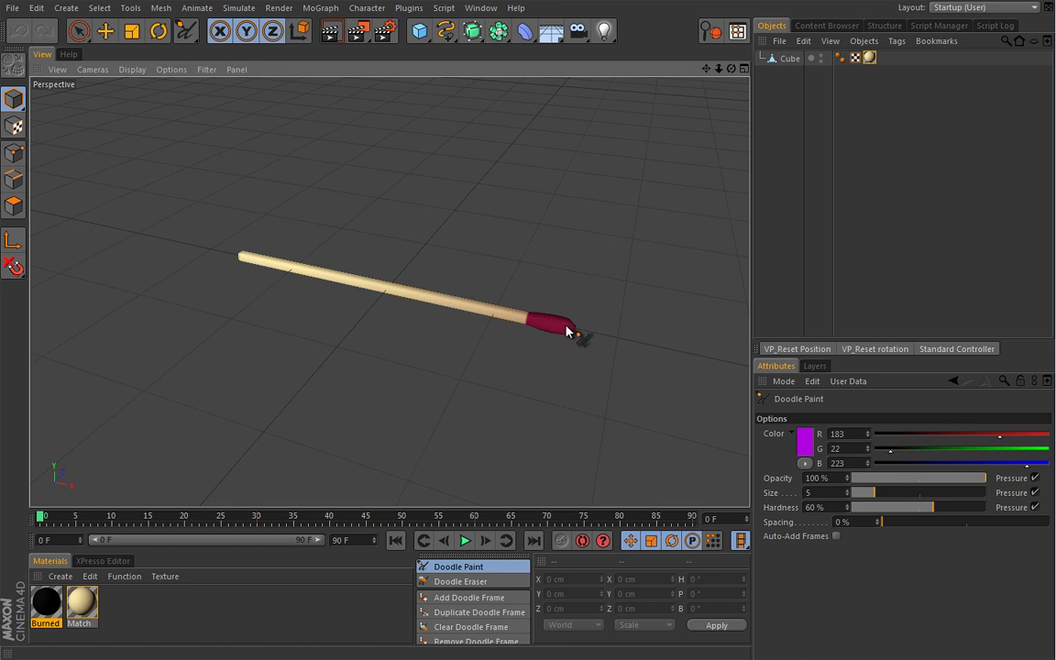
pyautogui.moveTo(548, 327)
pyautogui.mouseDown()
pyautogui.moveTo(472, 301)
pyautogui.moveTo(306, 277)
pyautogui.mouseUp()
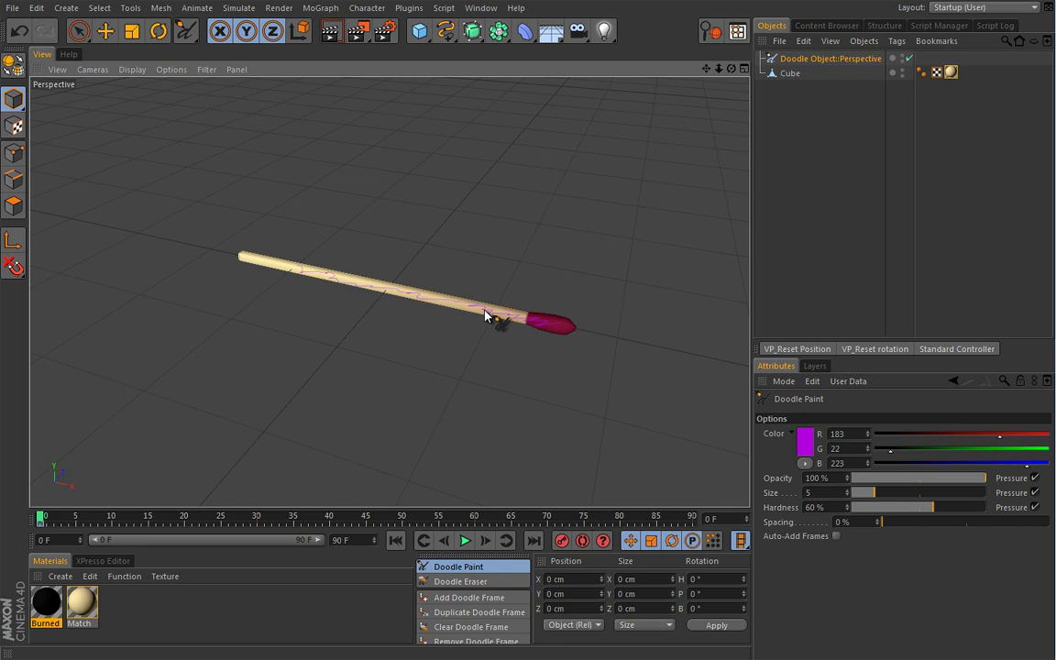
pyautogui.moveTo(499, 316); pyautogui.dragTo(541, 322)
pyautogui.moveTo(322, 288); pyautogui.dragTo(385, 319)
pyautogui.moveTo(481, 325); pyautogui.dragTo(519, 338)
pyautogui.moveTo(444, 311); pyautogui.dragTo(499, 320)
pyautogui.moveTo(453, 285)
pyautogui.mouseDown()
pyautogui.moveTo(438, 330)
pyautogui.moveTo(443, 313)
pyautogui.mouseUp()
pyautogui.moveTo(554, 328)
pyautogui.mouseDown()
pyautogui.moveTo(559, 311)
pyautogui.moveTo(585, 313)
pyautogui.moveTo(538, 309)
pyautogui.moveTo(557, 318)
pyautogui.mouseUp()
# Step: Inspect the Match material's Gradient shader settings
pyautogui.doubleClick(80, 605)
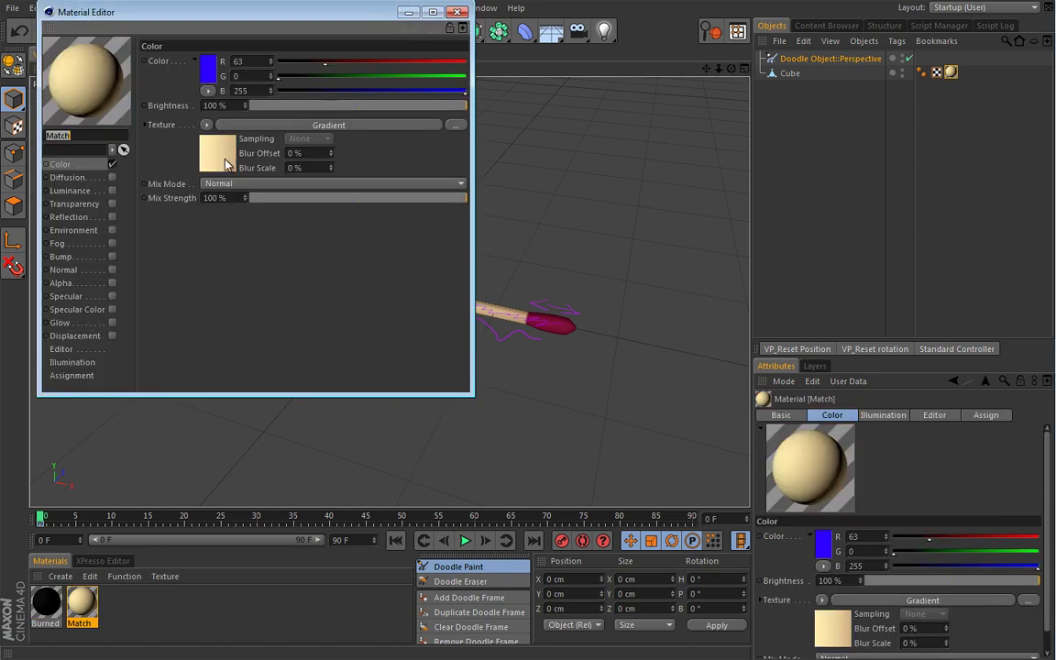
pyautogui.click(222, 157)
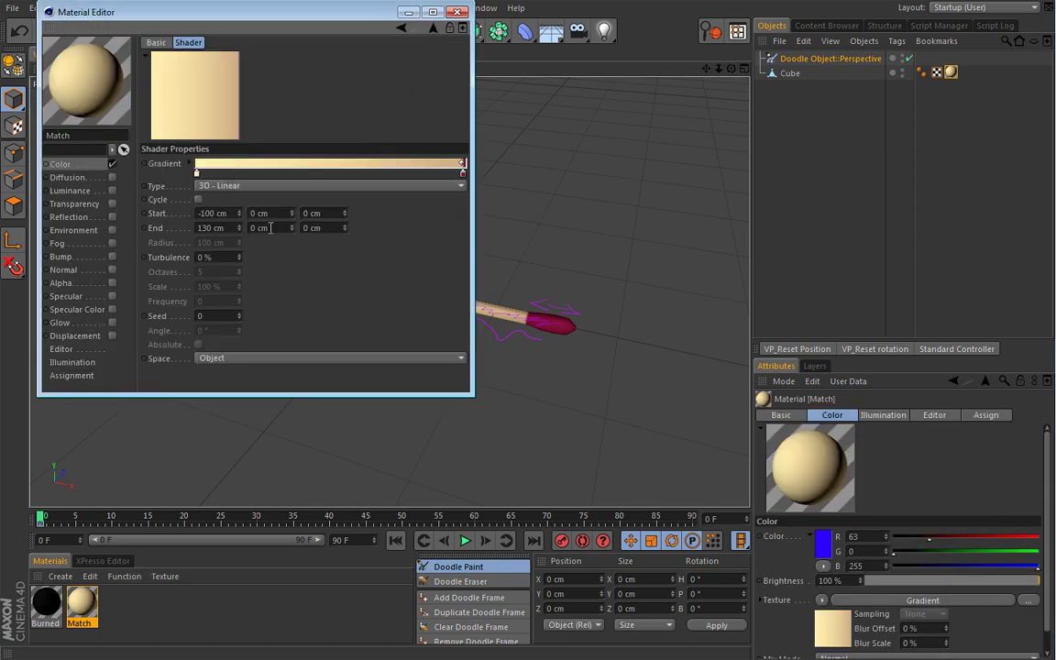
pyautogui.click(456, 12)
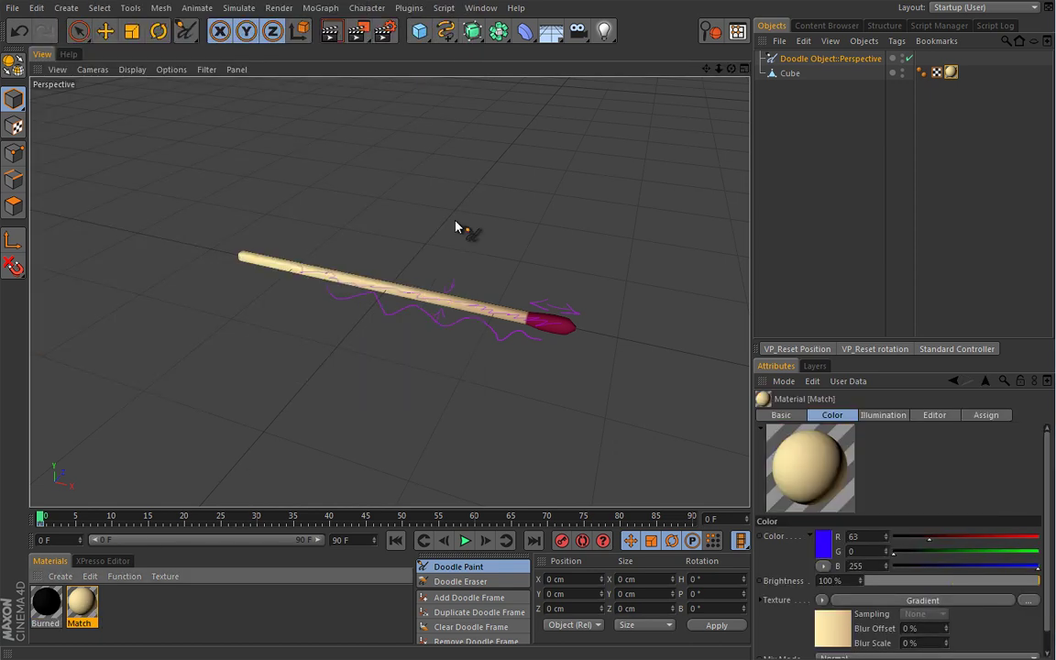
# Step: Delete the Doodle Object to clear the purple marks
pyautogui.click(791, 73)
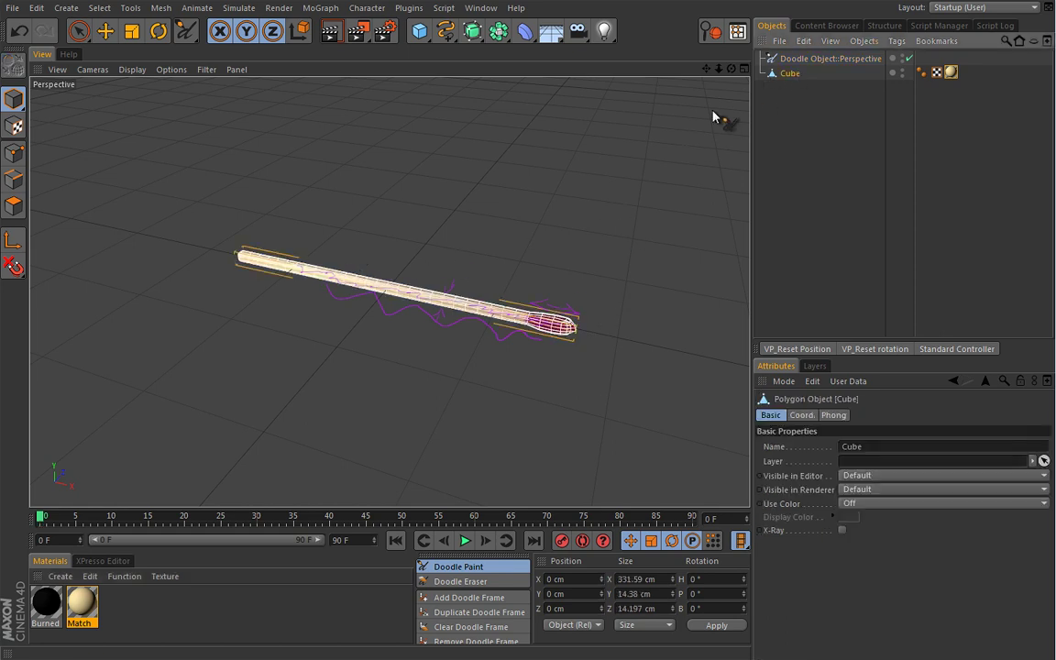
pyautogui.click(813, 59)
pyautogui.press('Delete')
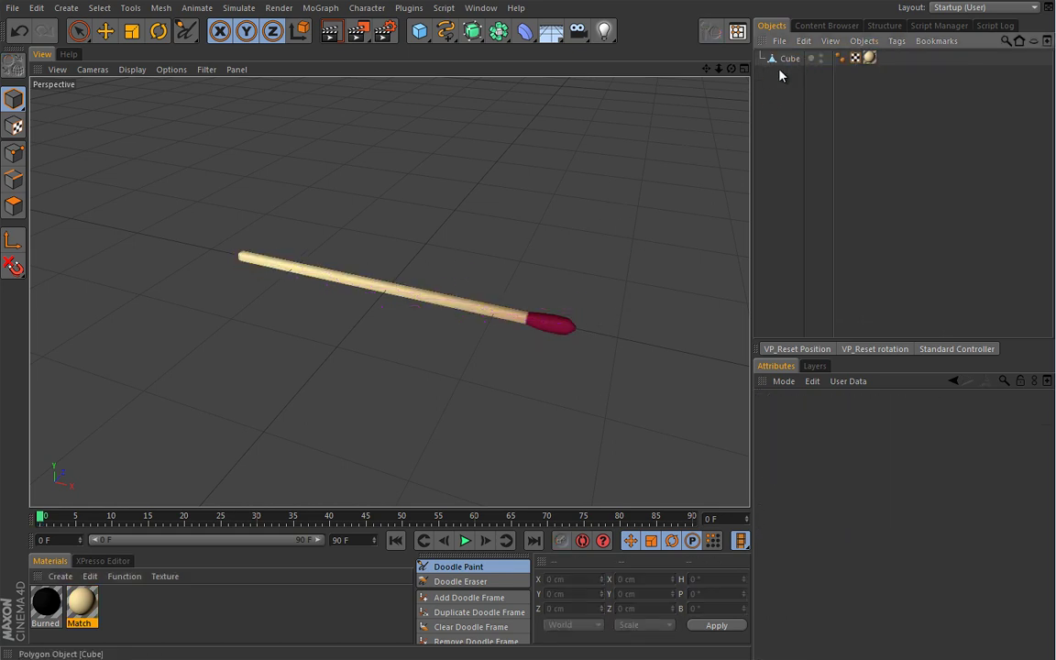
# Step: Inspect the Burned material, briefly apply it to the Cube match, then undo it
pyautogui.doubleClick(46, 603)
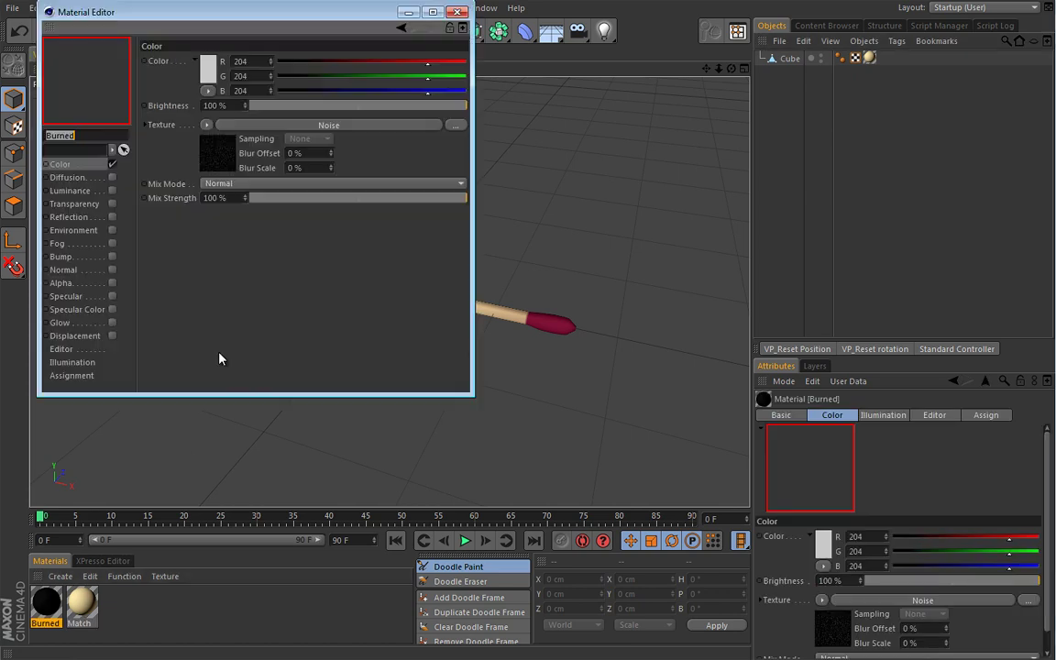
pyautogui.click(457, 12)
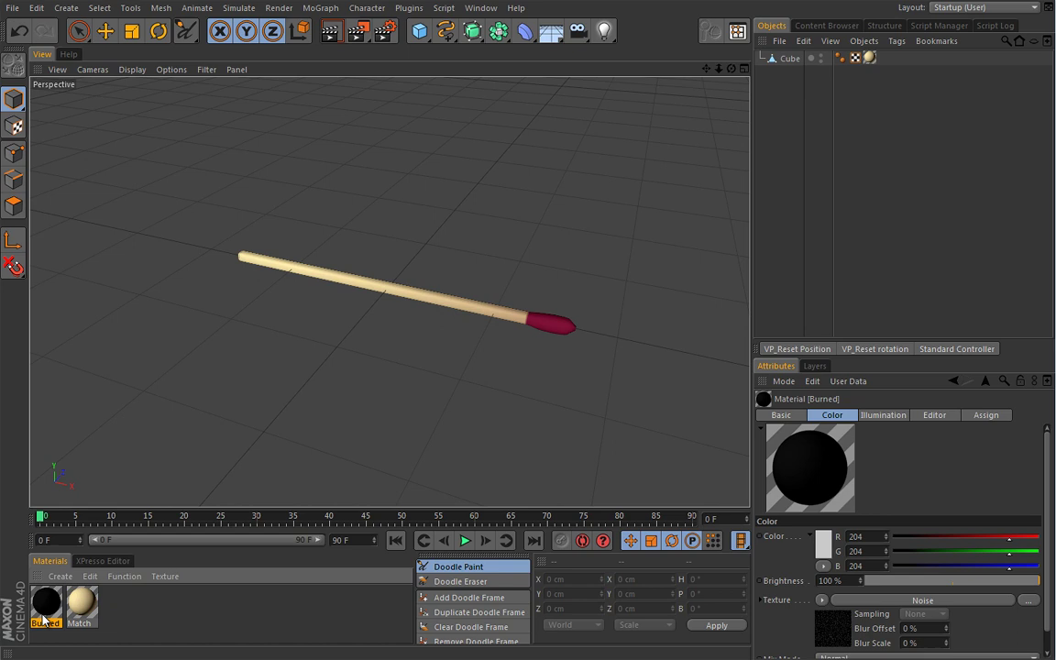
pyautogui.moveTo(46, 618)
pyautogui.mouseDown()
pyautogui.moveTo(45, 557)
pyautogui.moveTo(301, 469)
pyautogui.moveTo(796, 61)
pyautogui.mouseUp()
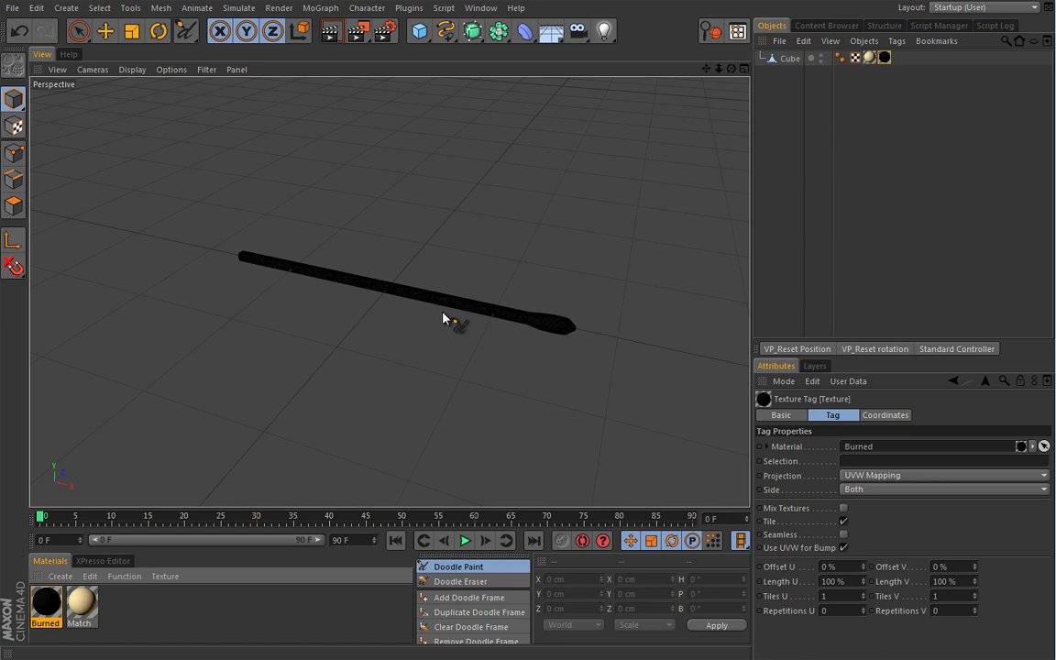
pyautogui.hotkey('ctrl', 'z')
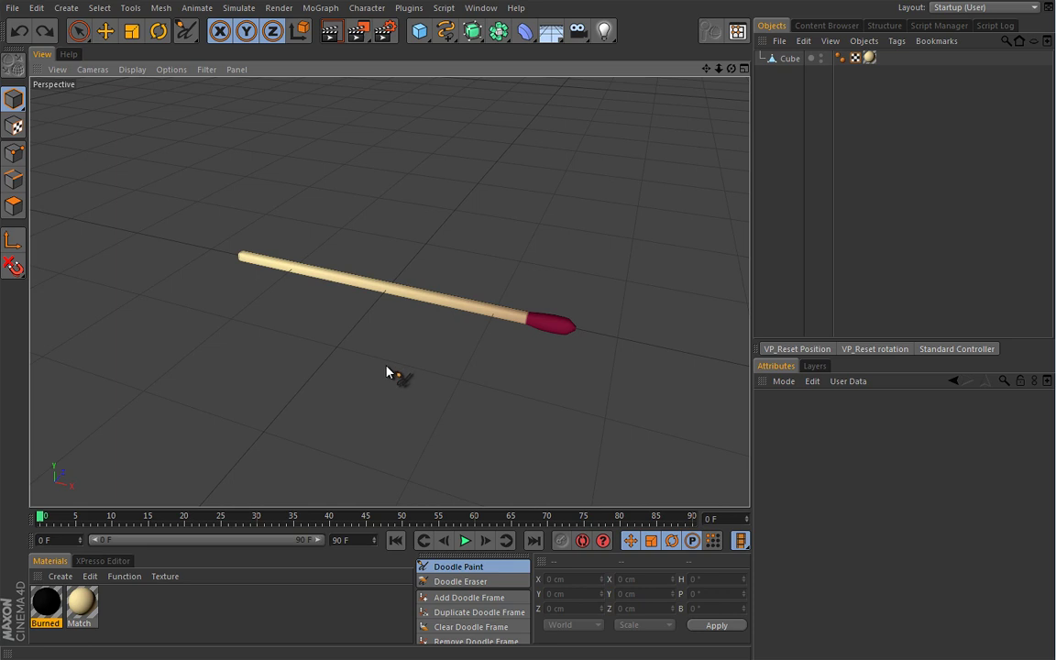
pyautogui.press('e')
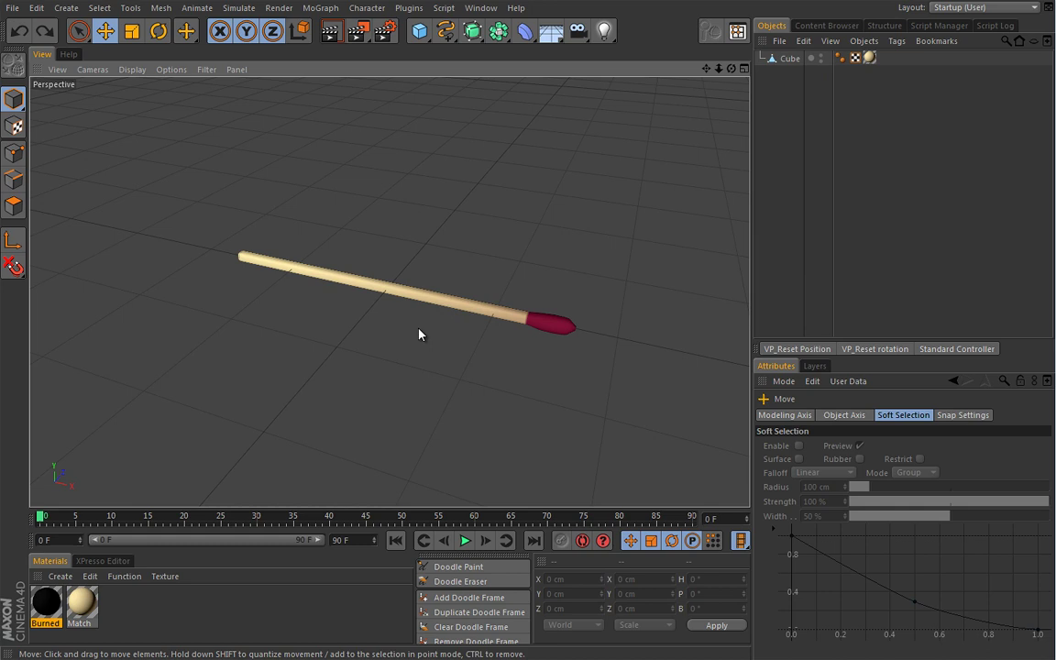
pyautogui.moveTo(418, 338)
pyautogui.keyDown('alt'); pyautogui.mouseDown()
pyautogui.moveTo(372, 350)
pyautogui.moveTo(393, 301)
pyautogui.moveTo(363, 354)
pyautogui.moveTo(414, 320)
pyautogui.mouseUp(); pyautogui.keyUp('alt')
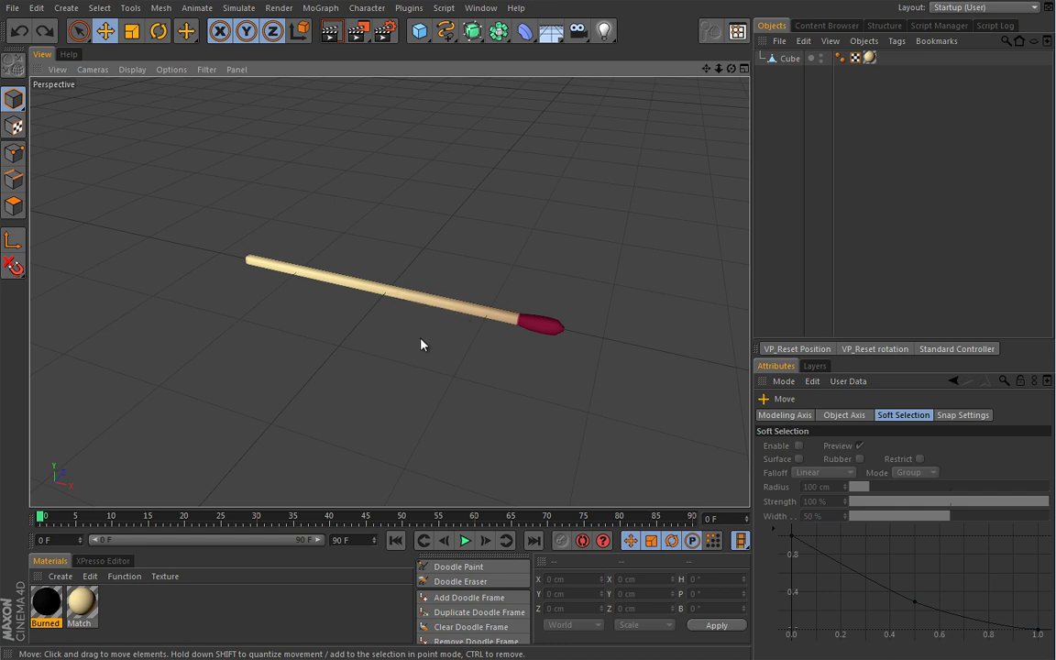
pyautogui.keyDown('alt'); pyautogui.moveTo(421, 345); pyautogui.dragTo(347, 380); pyautogui.keyUp('alt')
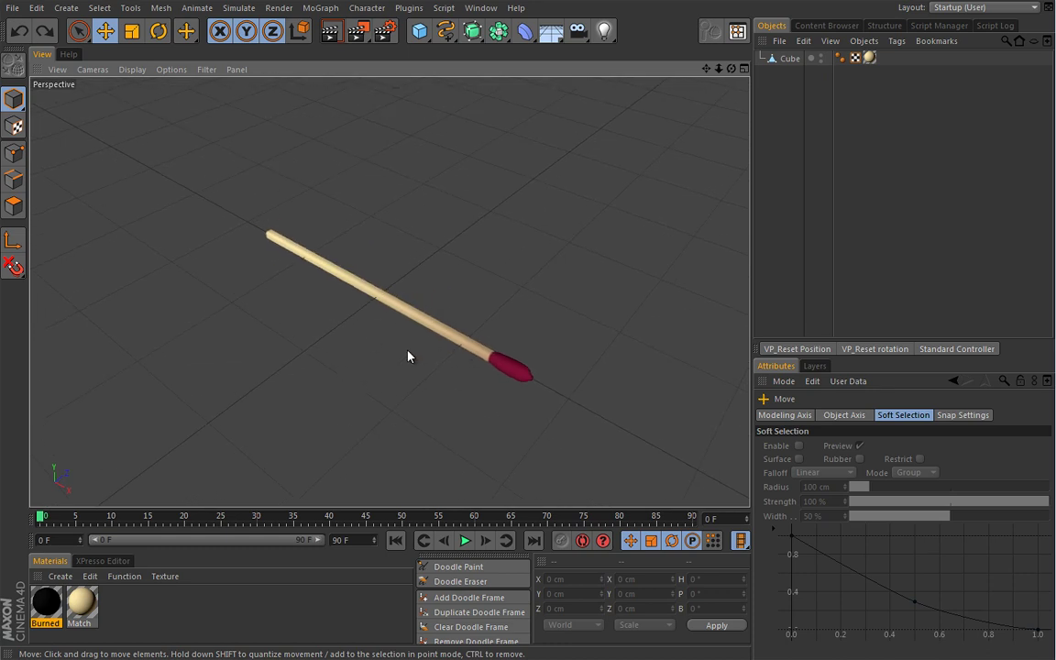
pyautogui.keyDown('alt'); pyautogui.moveTo(409, 357); pyautogui.dragTo(441, 328); pyautogui.keyUp('alt')
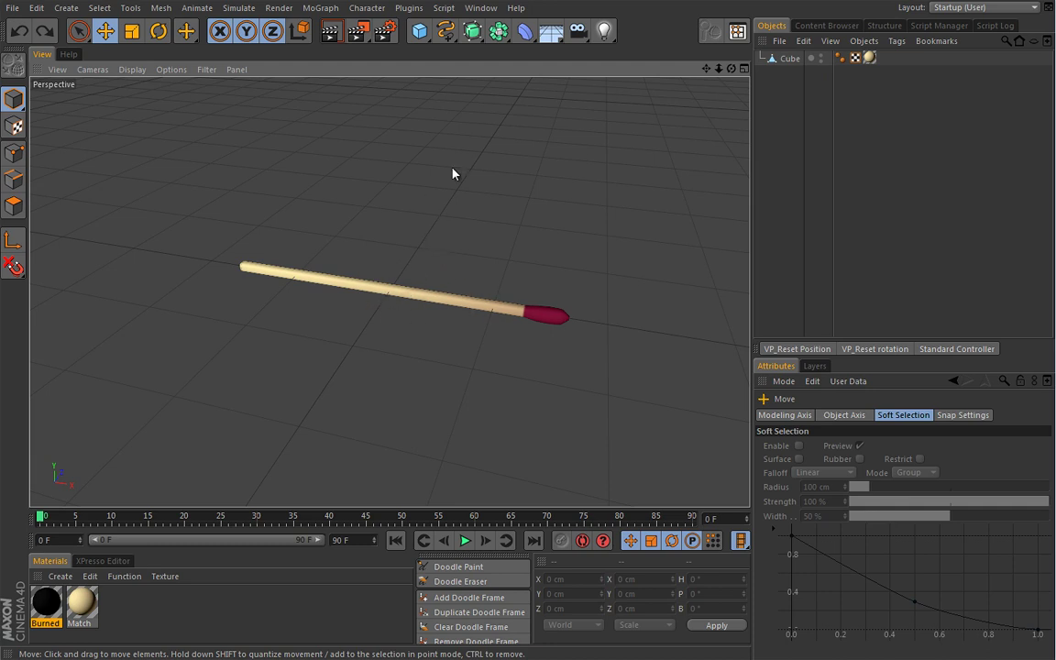
# Step: Select the Cube match object and maximise the Top view
pyautogui.click(526, 33)
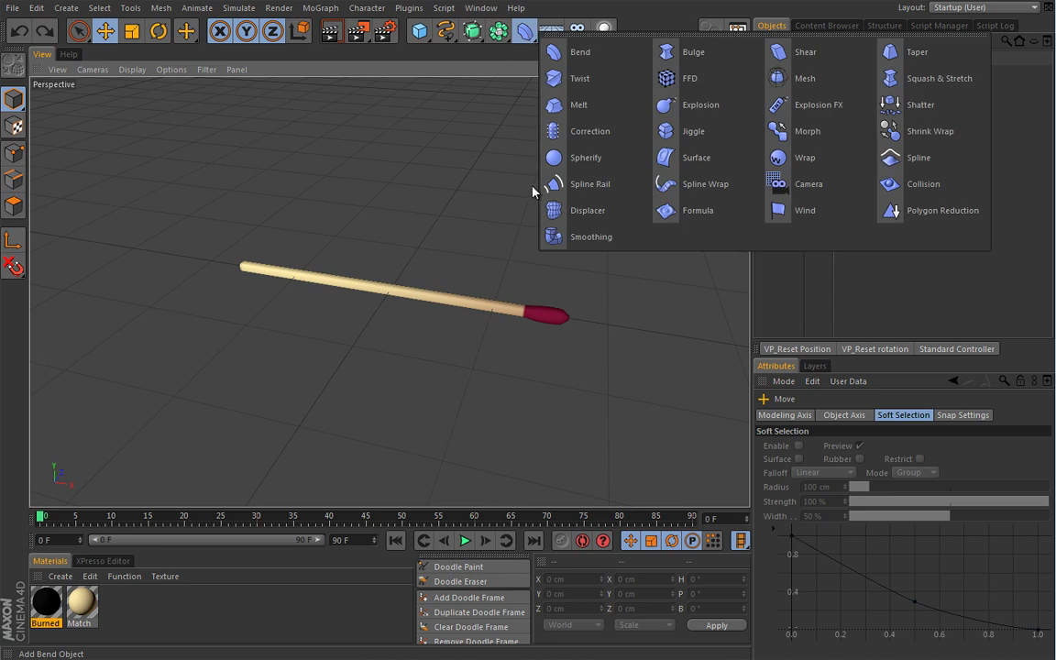
pyautogui.click(780, 269)
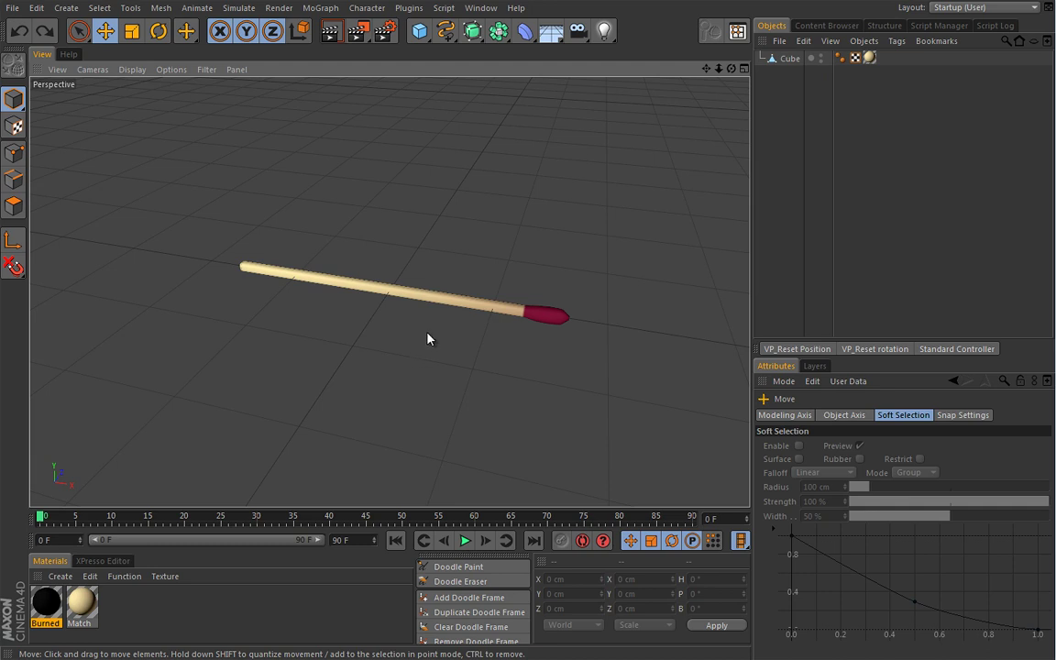
pyautogui.click(790, 58)
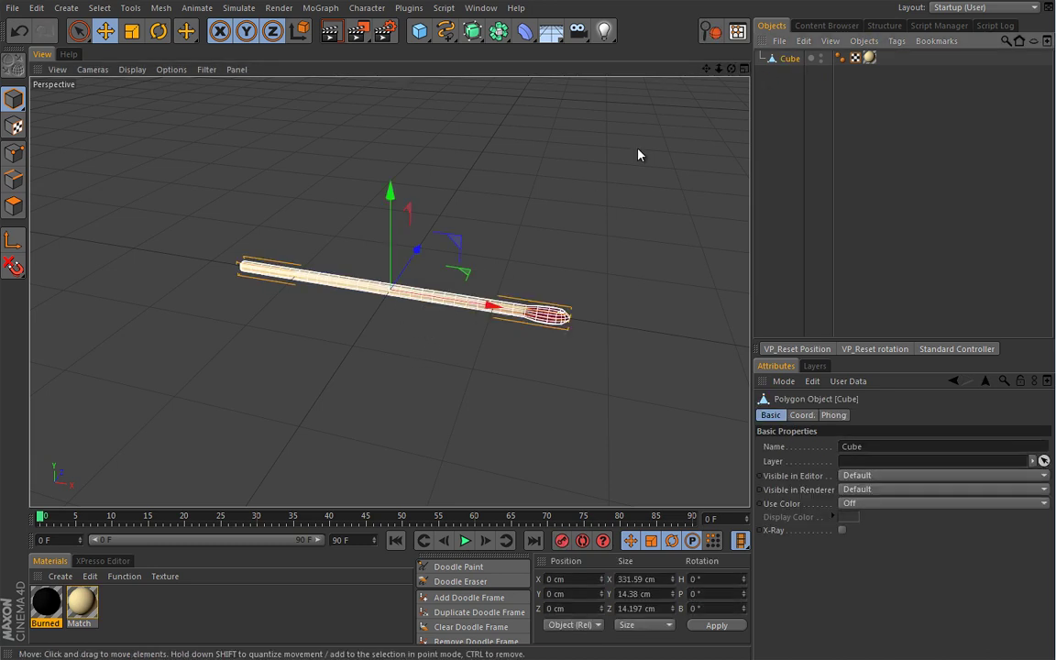
pyautogui.middleClick(514, 222)
pyautogui.middleClick(544, 190)
pyautogui.scroll(5, 429, 278)
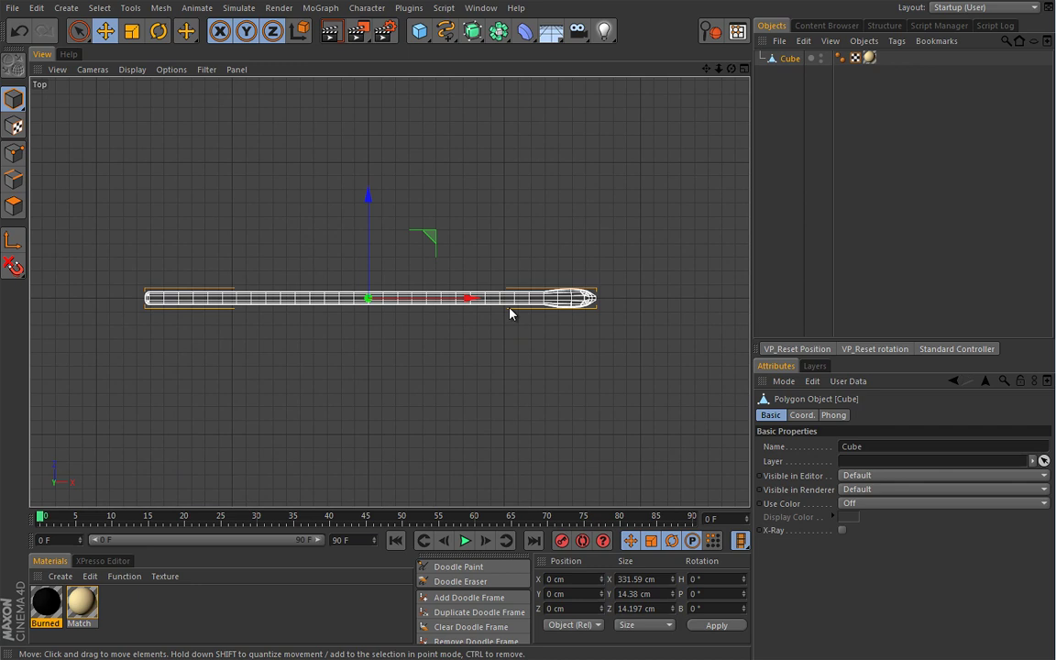
# Step: Enable snapping in 3D Snapping mode with Grid Snapping on, then open the spline types
pyautogui.press('p')
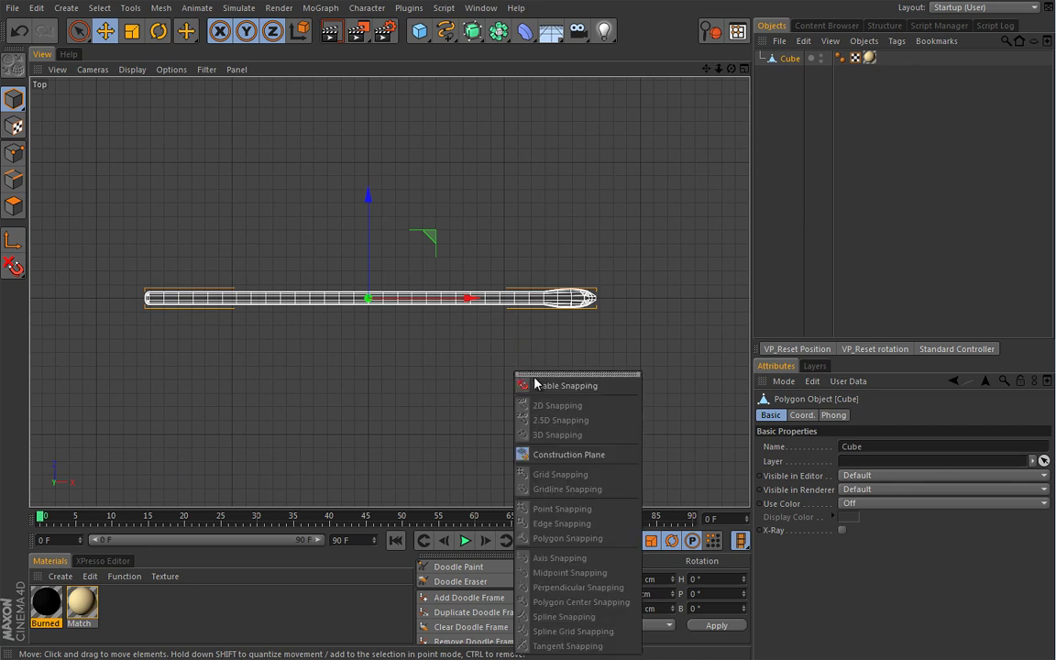
pyautogui.click(537, 373)
pyautogui.click(556, 386)
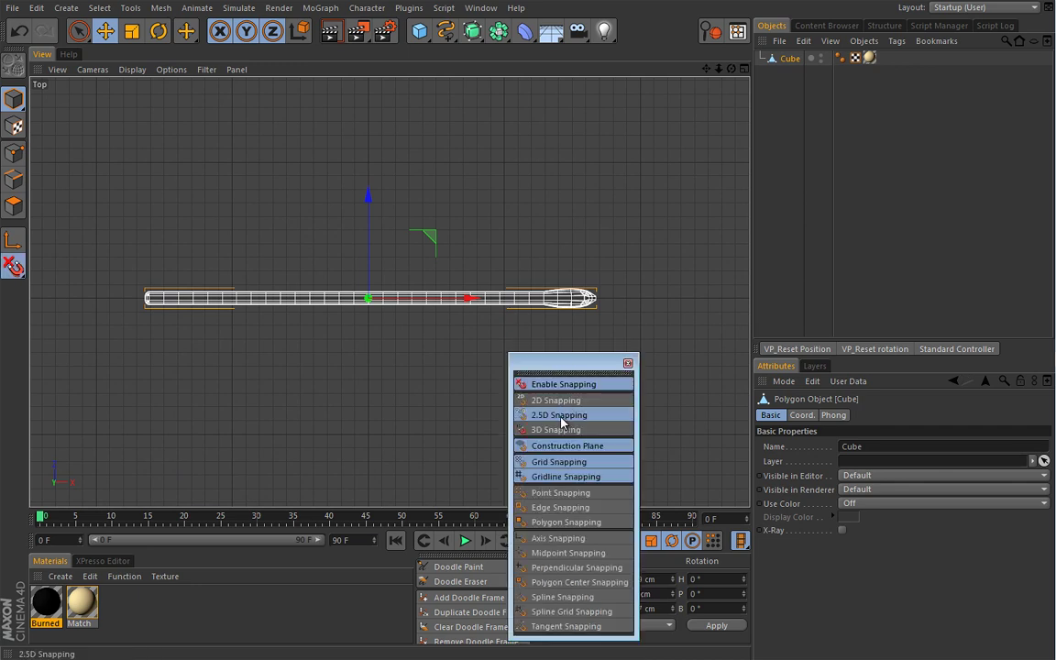
pyautogui.click(556, 431)
pyautogui.click(556, 446)
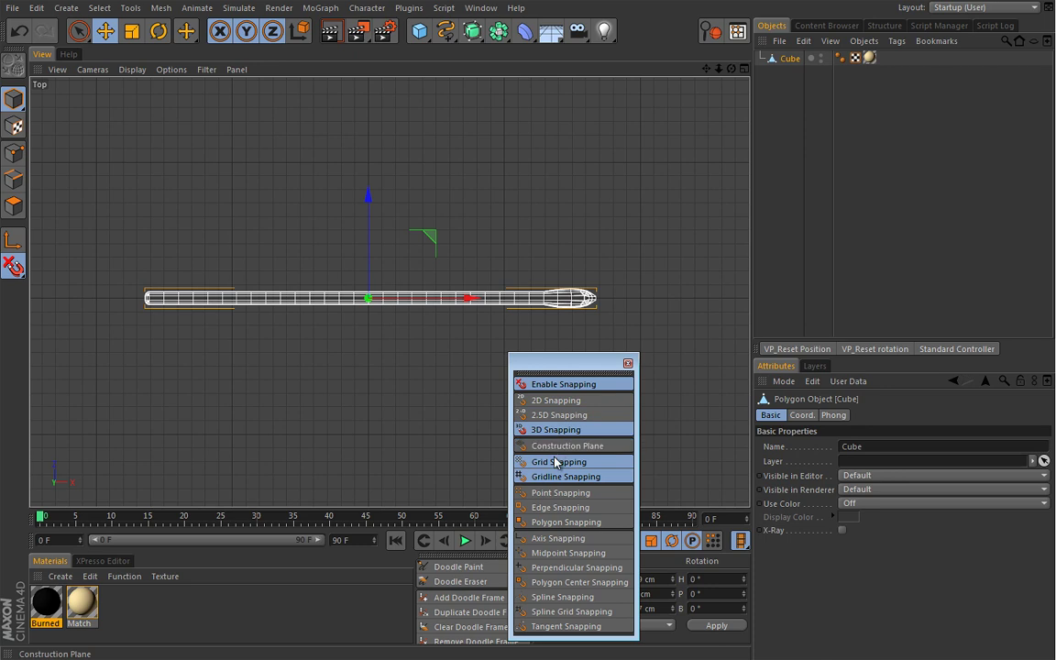
pyautogui.click(556, 461)
pyautogui.click(553, 478)
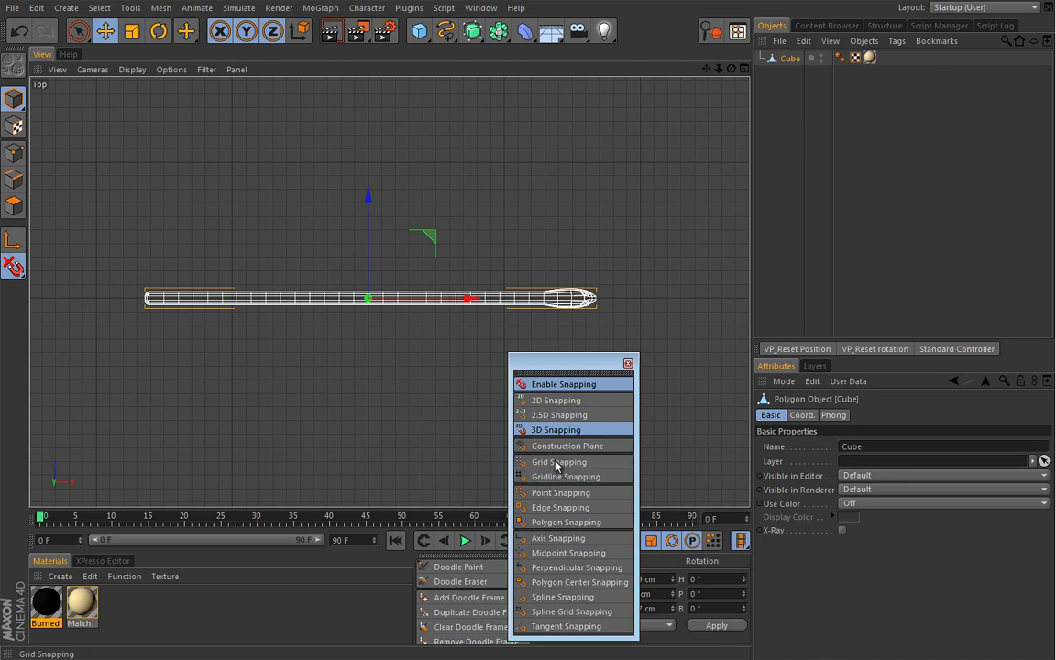
pyautogui.click(555, 463)
pyautogui.click(628, 365)
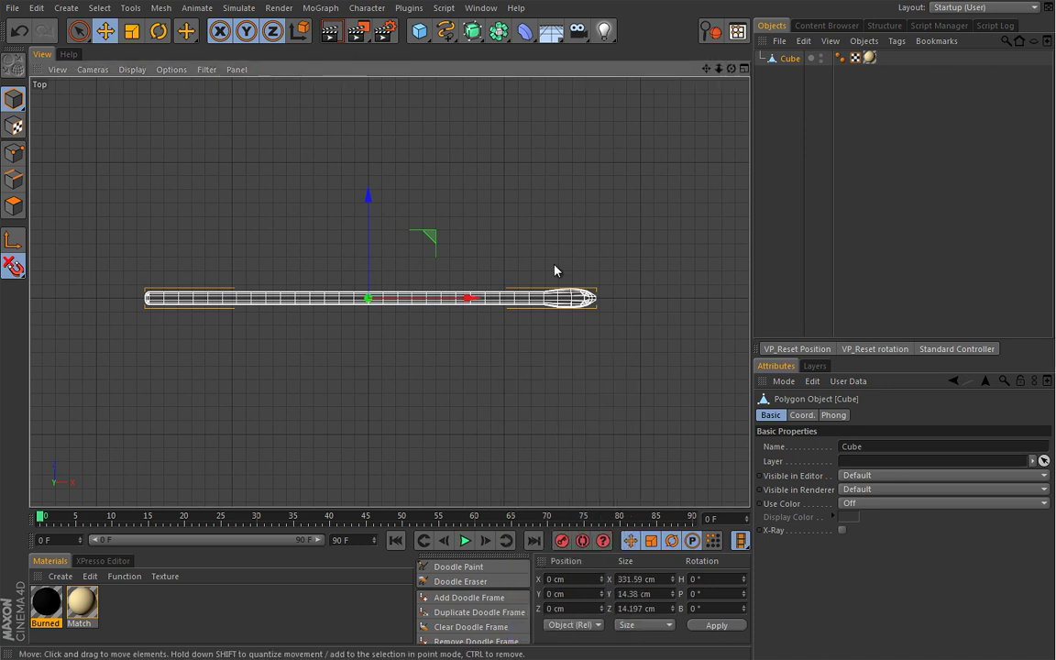
pyautogui.click(445, 31)
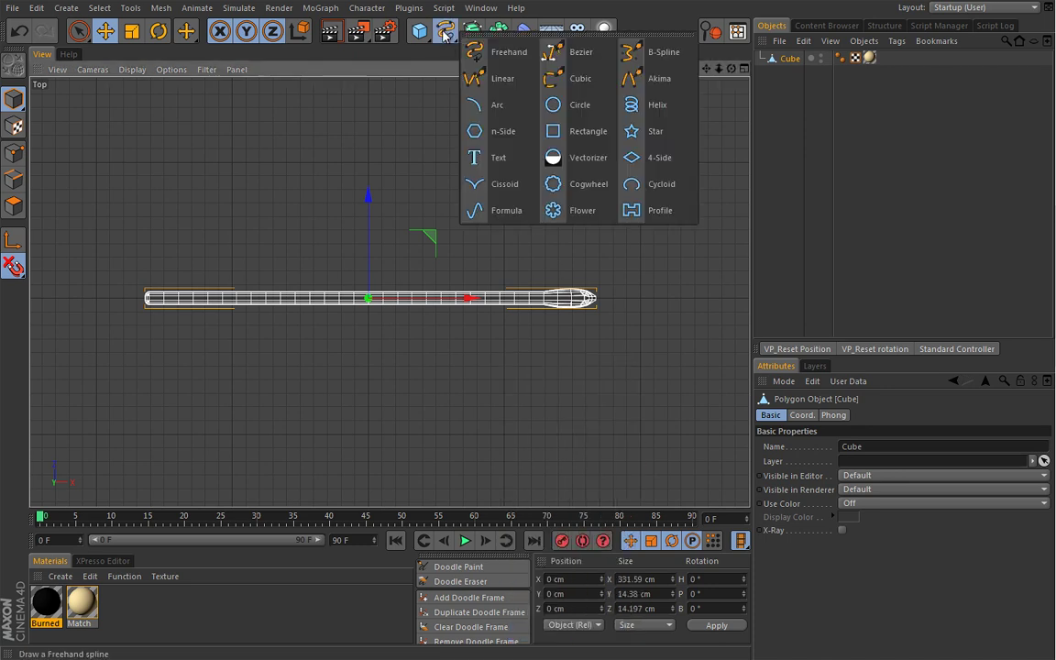
# Step: Draw a Linear spline from the match's left end to its tip
pyautogui.click(502, 81)
pyautogui.click(137, 298)
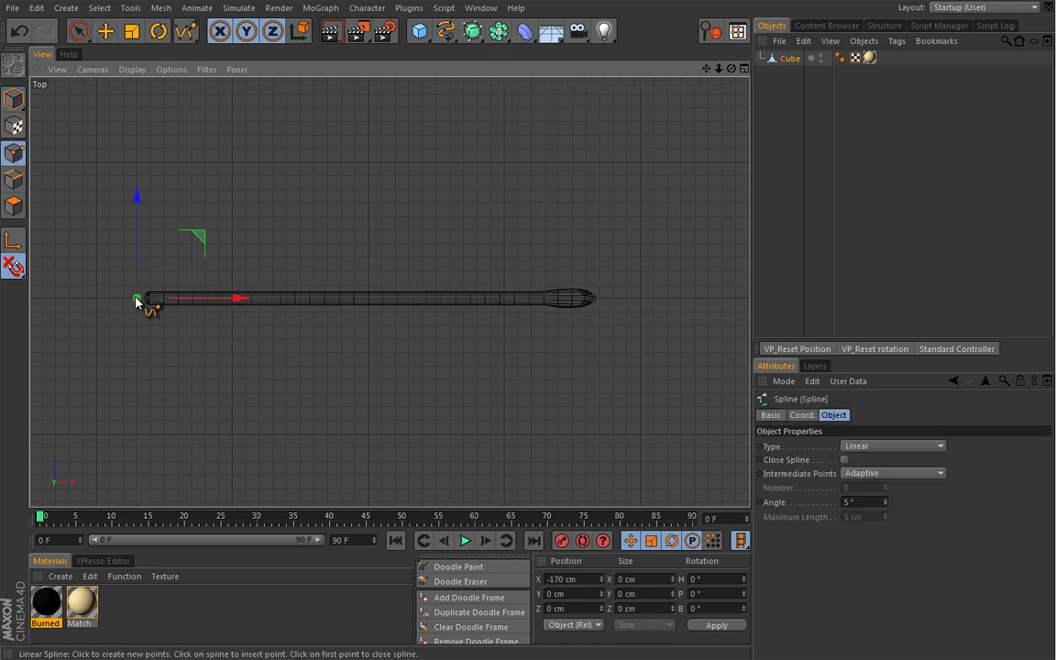
pyautogui.click(599, 298)
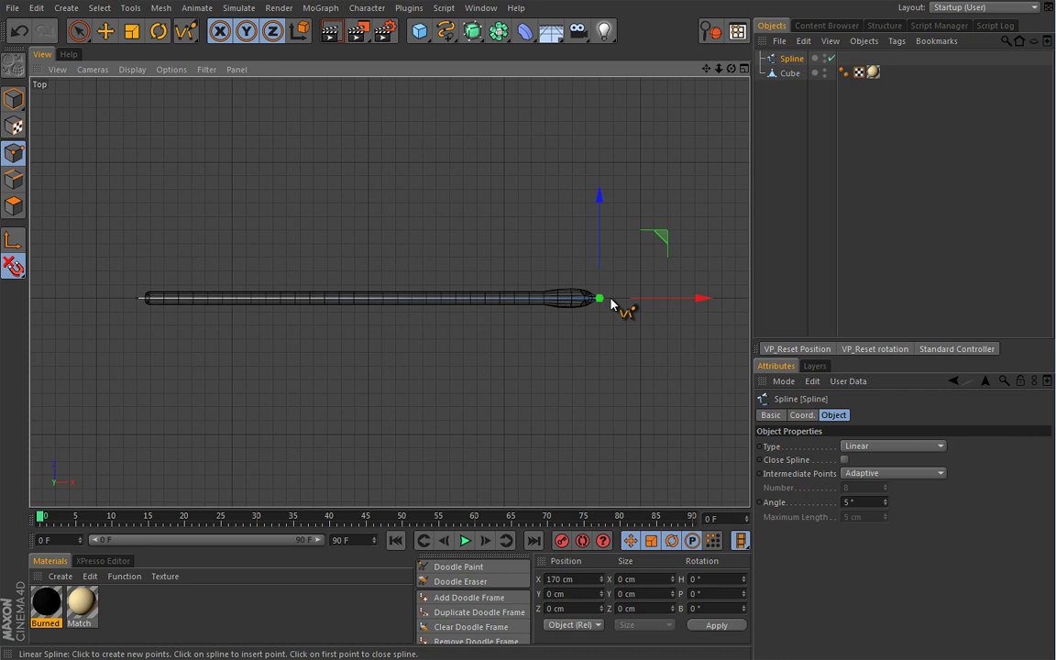
# Step: With snapping on, nudge both spline end points, then maximise the Perspective view
pyautogui.press('e')
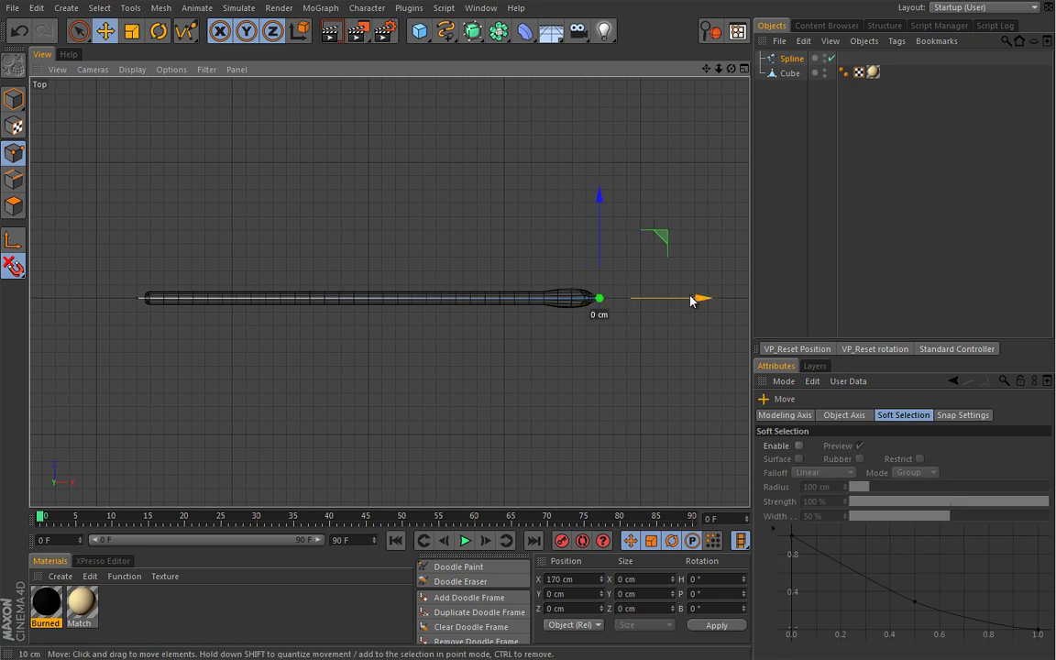
pyautogui.press('p')
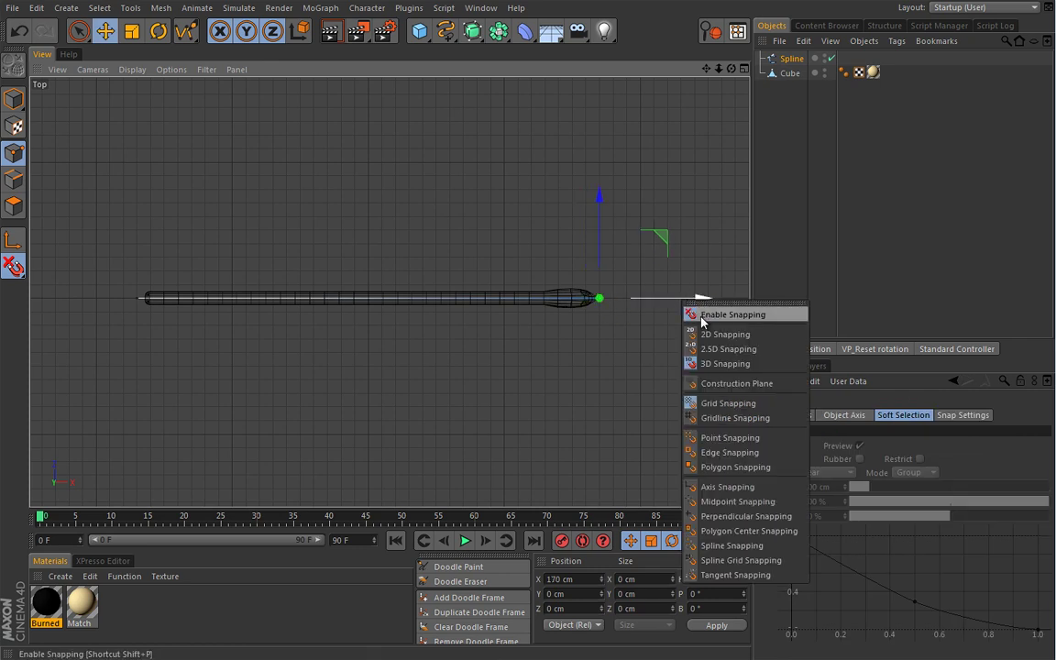
pyautogui.click(697, 311)
pyautogui.moveTo(696, 312); pyautogui.dragTo(694, 310)
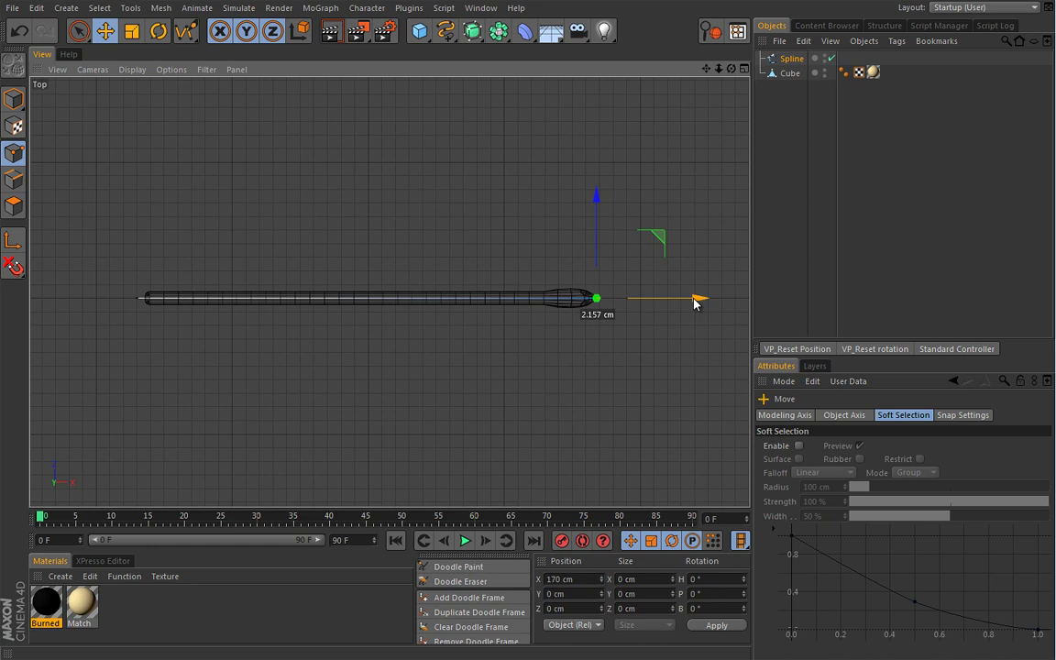
pyautogui.click(137, 298)
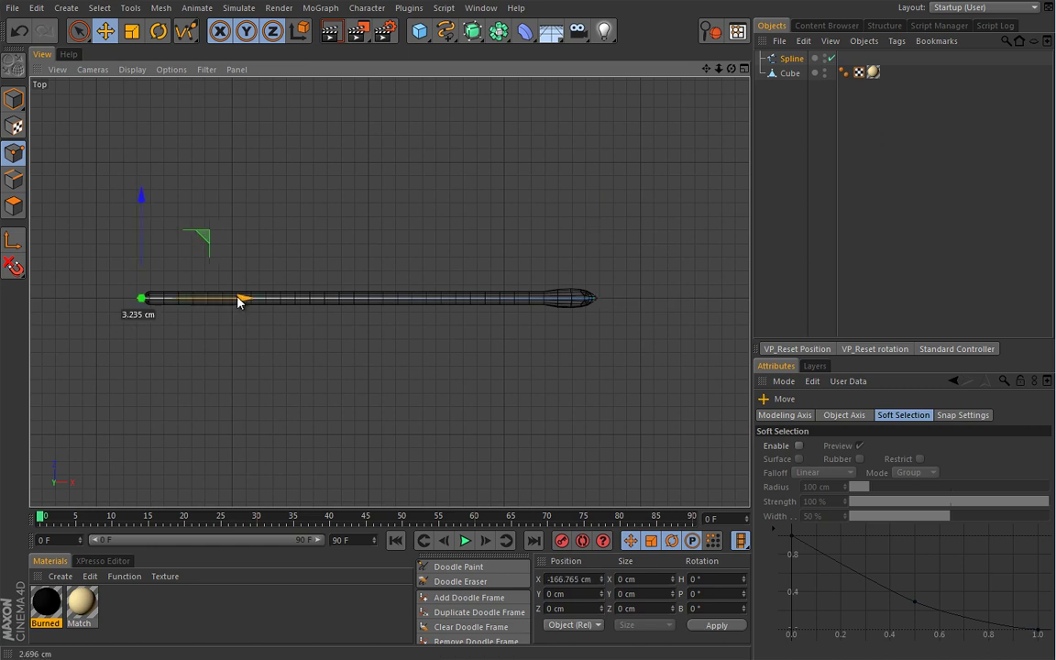
pyautogui.moveTo(237, 303); pyautogui.dragTo(243, 302)
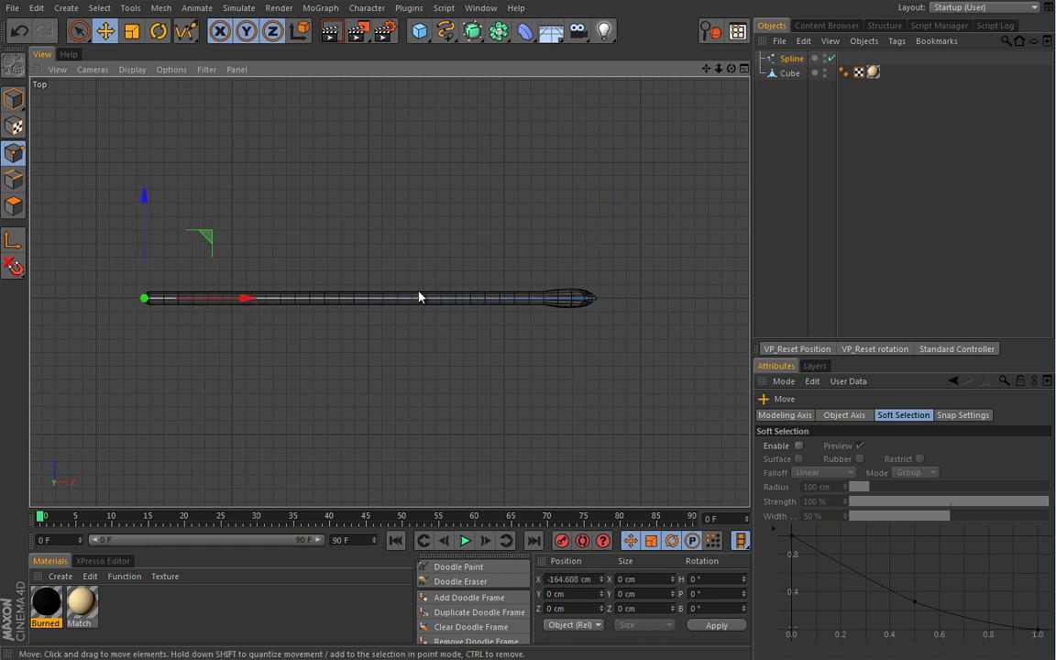
pyautogui.middleClick(297, 217)
pyautogui.middleClick(295, 203)
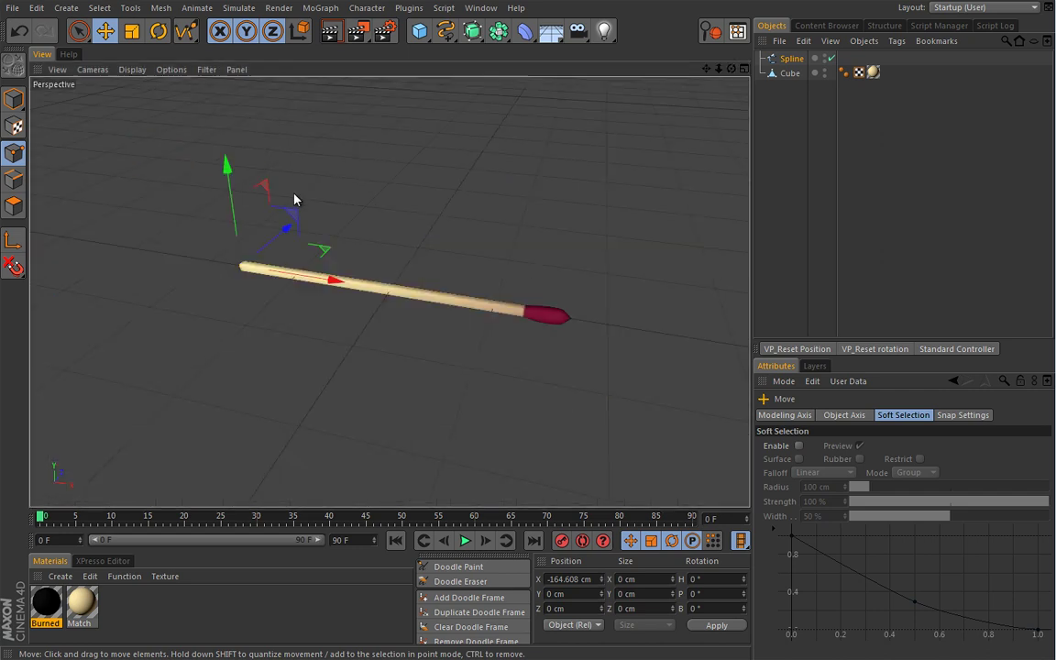
# Step: Hide the match, select all spline points, Subdivide to 9 points, then unhide the match
pyautogui.click(824, 70)
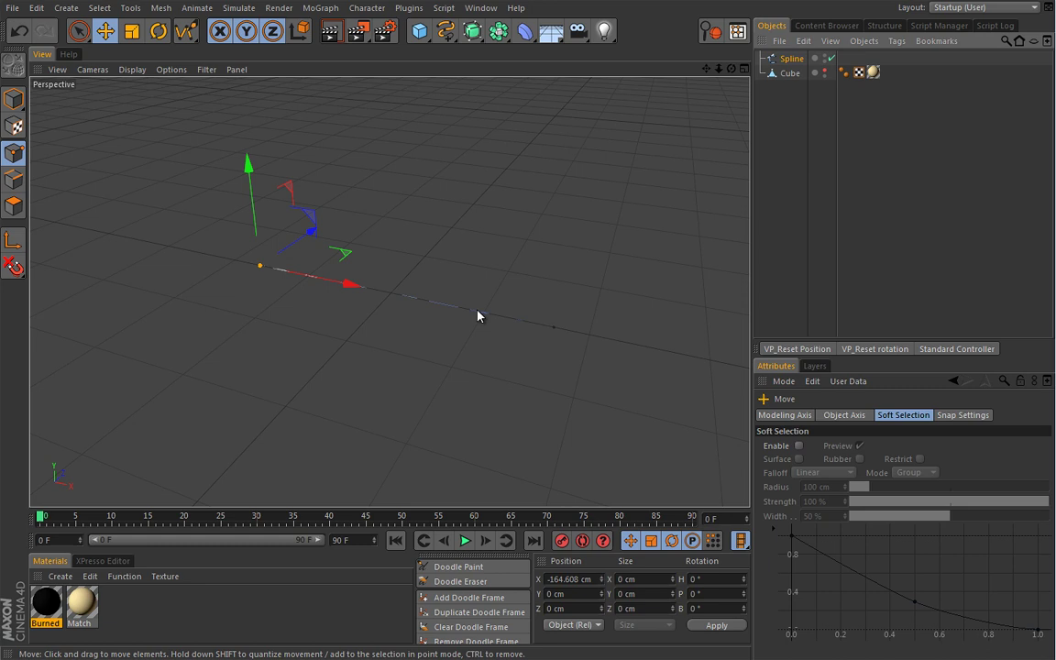
pyautogui.hotkey('ctrl', 'a')
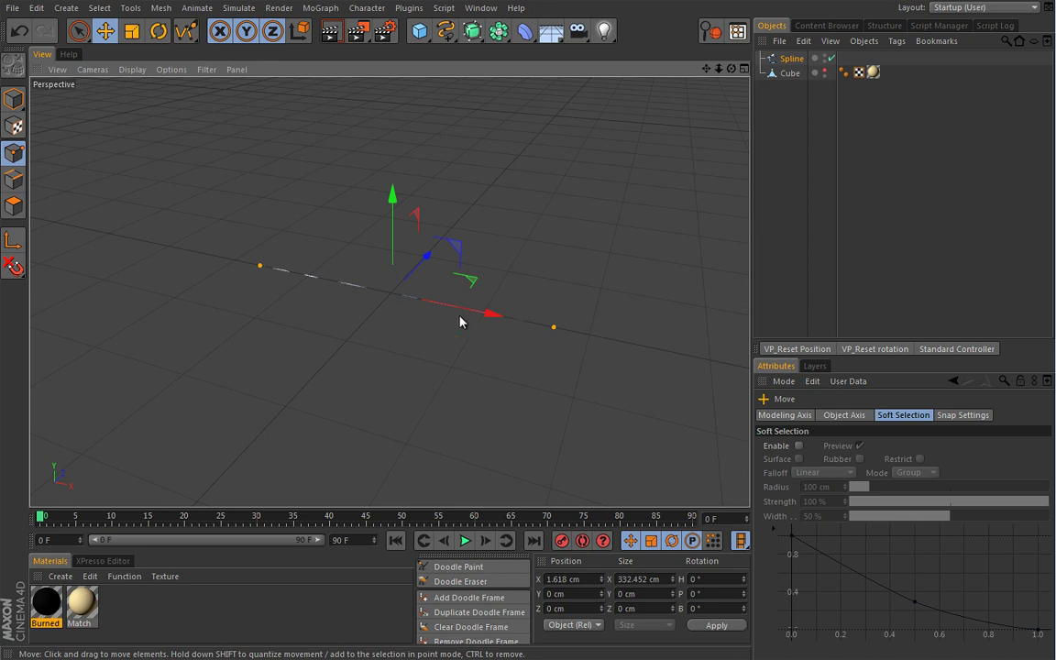
pyautogui.rightClick(418, 270)
pyautogui.press('Escape')
pyautogui.rightClick(503, 255)
pyautogui.click(507, 260)
pyautogui.click(826, 72)
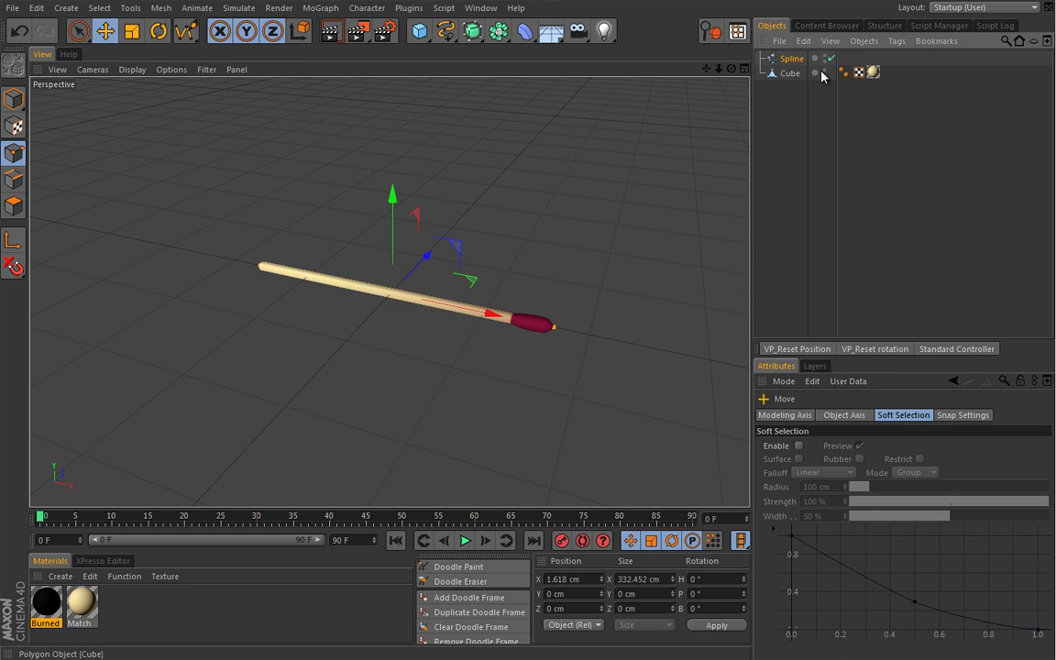
# Step: Add a Spline Wrap deformer nested under the Cube match object
pyautogui.click(794, 73)
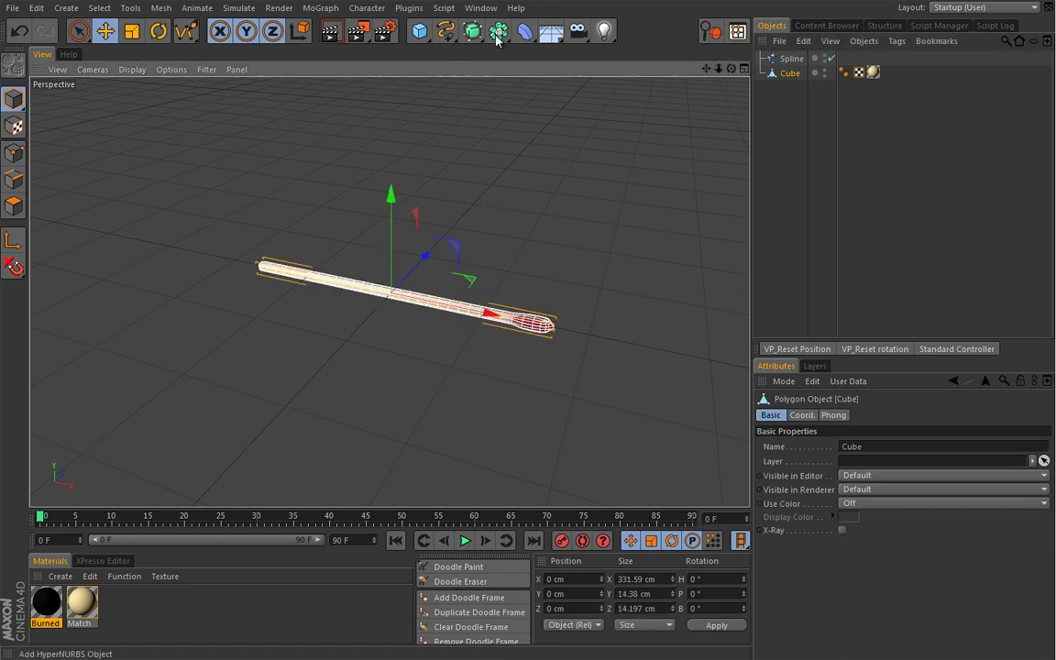
pyautogui.click(525, 31)
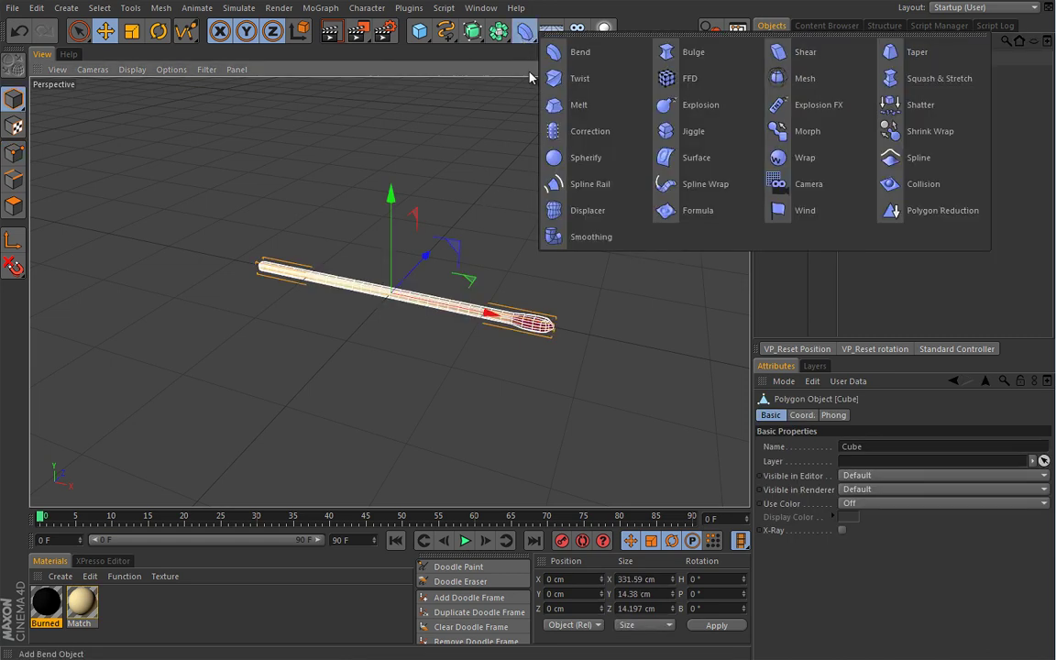
pyautogui.keyDown('shift'); pyautogui.click(697, 183); pyautogui.keyUp('shift')
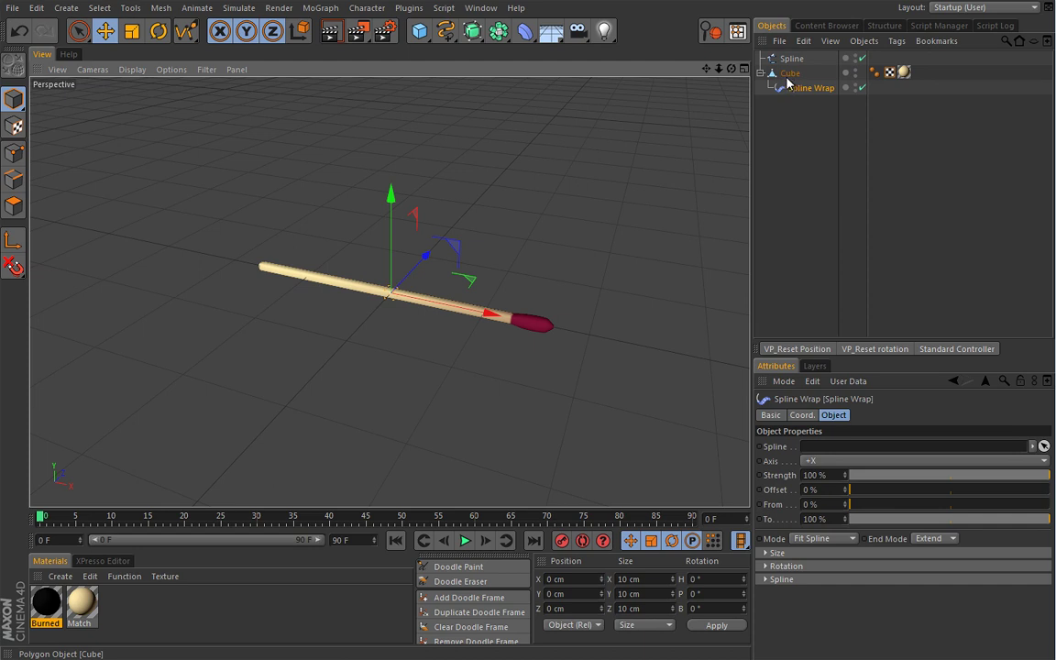
# Step: Rename the Cube object to 'Match'
pyautogui.click(791, 73)
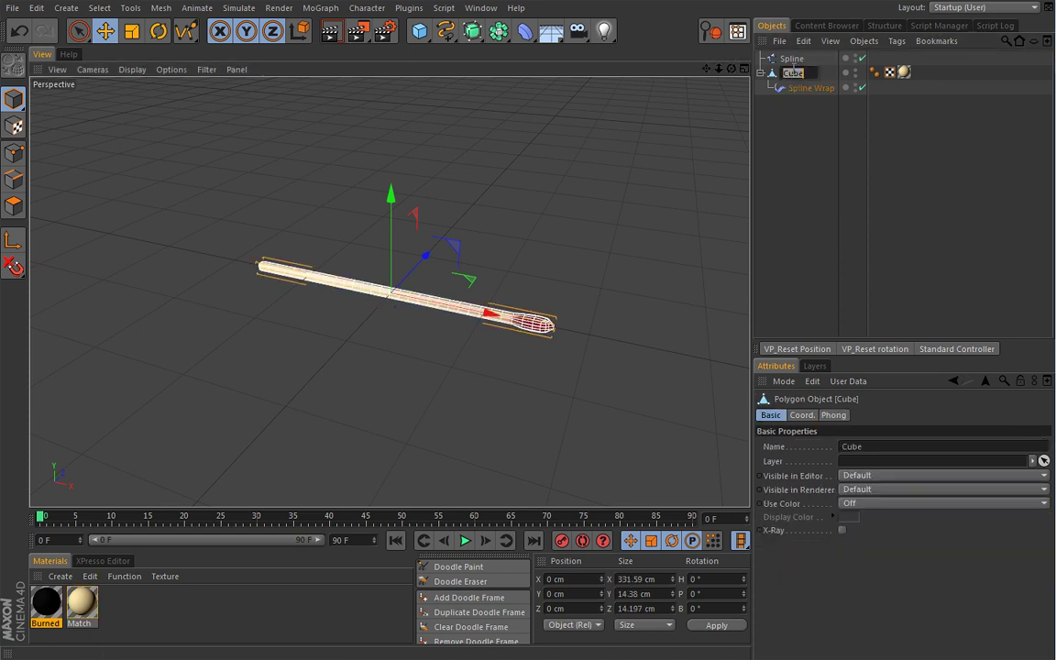
pyautogui.write('Match')
pyautogui.press('Return')
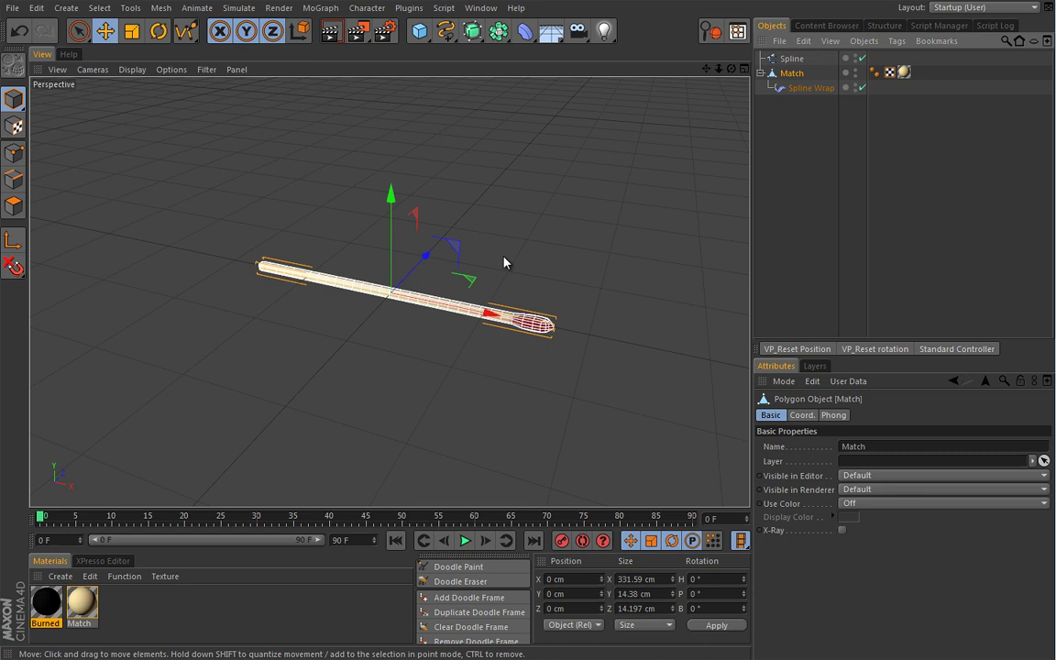
# Step: Link the Spline object into the Spline Wrap's Spline field and enter Points mode
pyautogui.click(801, 88)
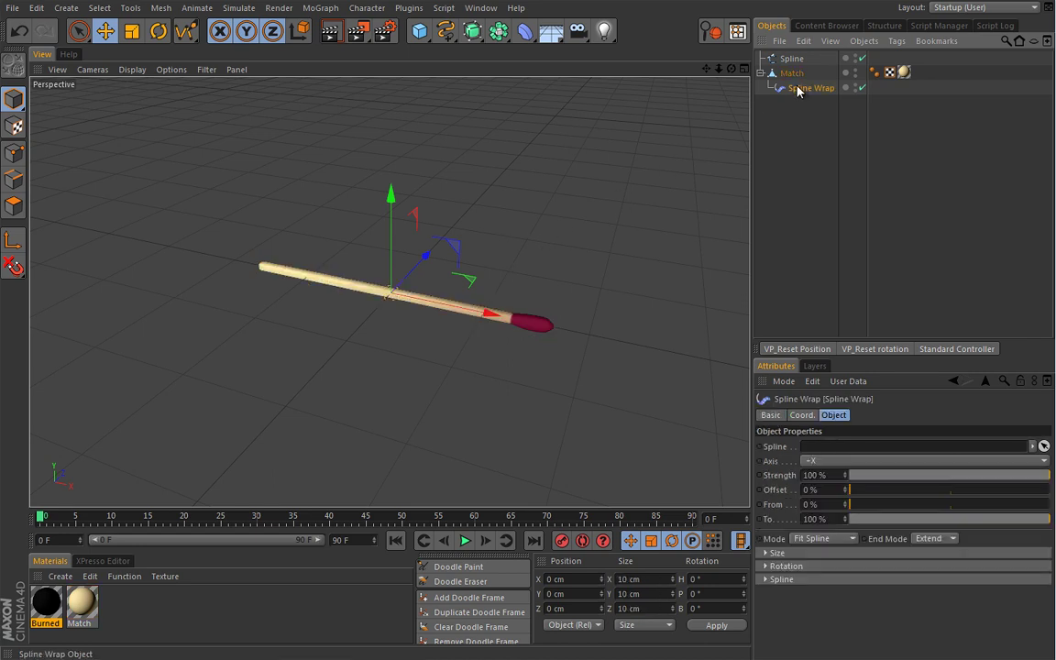
pyautogui.moveTo(793, 61); pyautogui.dragTo(808, 449)
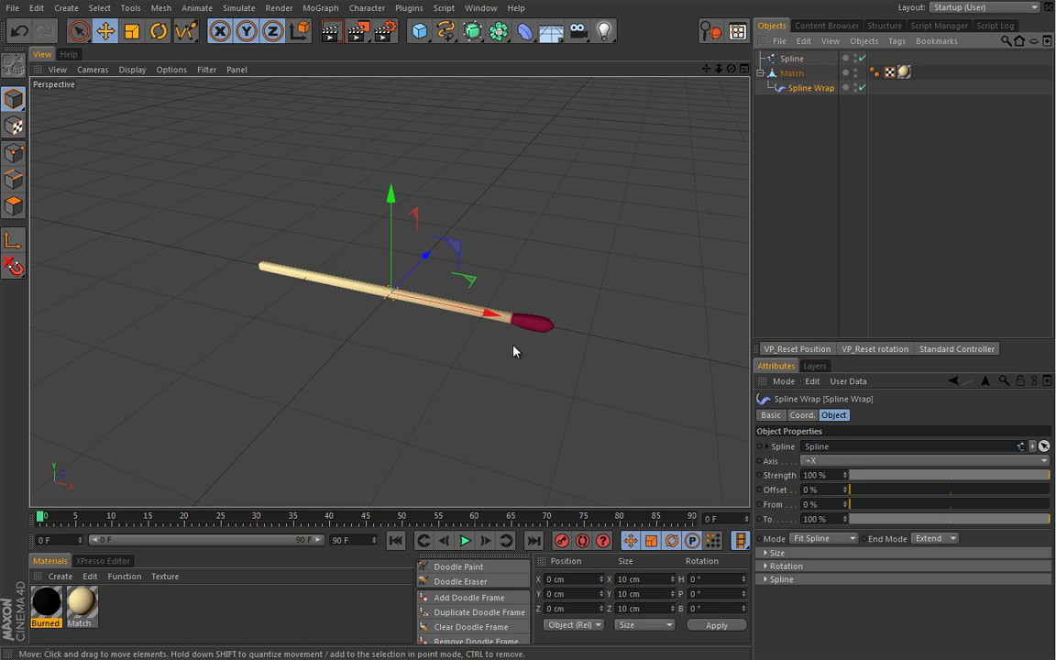
pyautogui.click(794, 60)
pyautogui.click(14, 153)
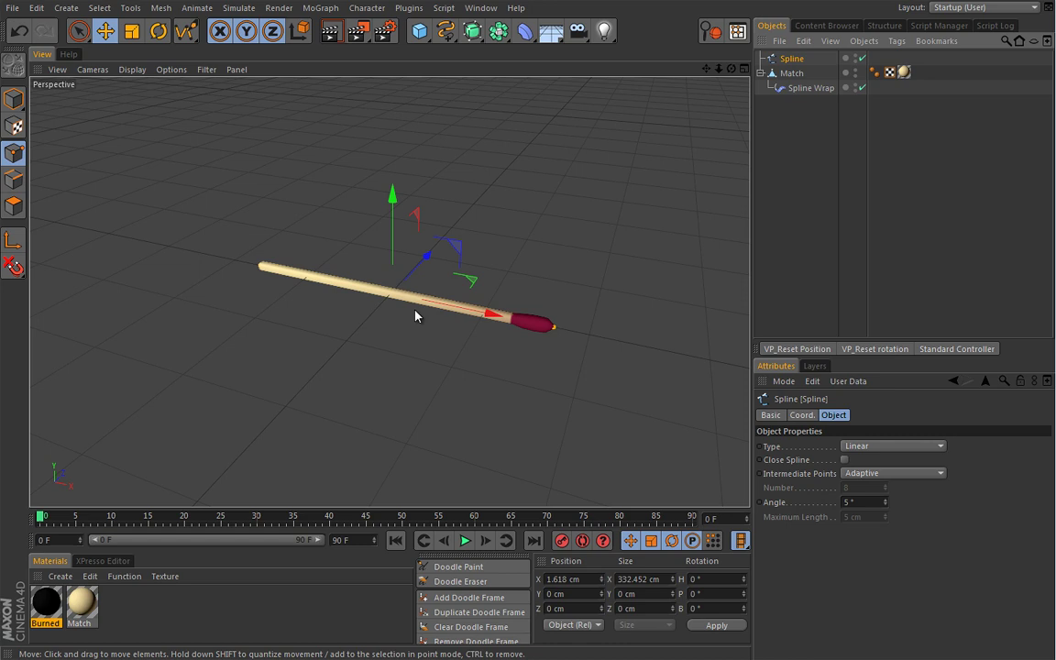
pyautogui.click(856, 70)
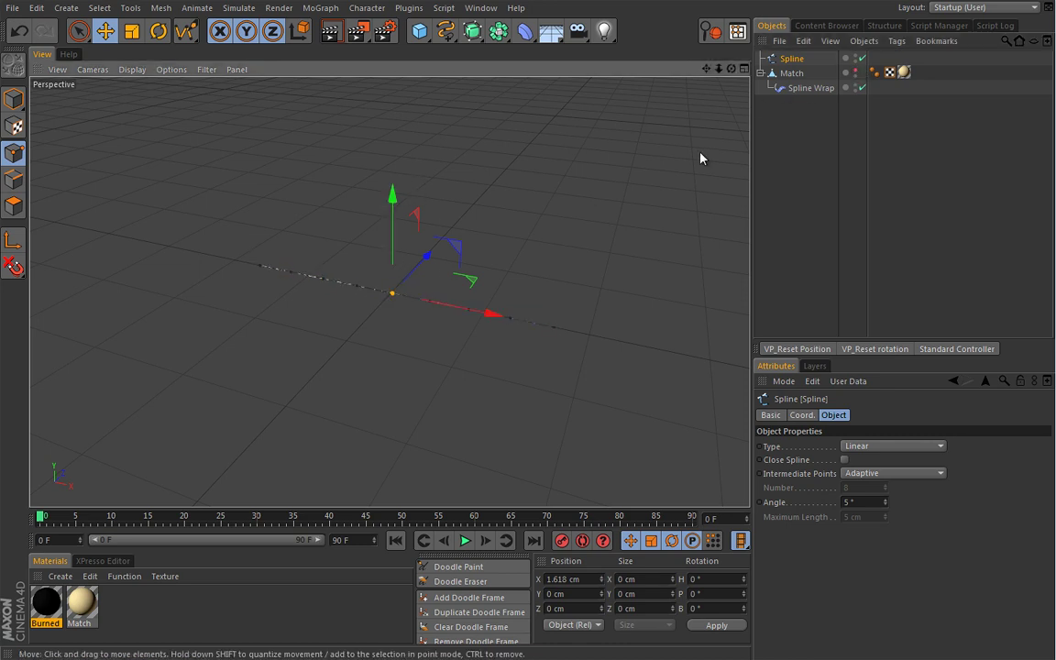
pyautogui.click(855, 70)
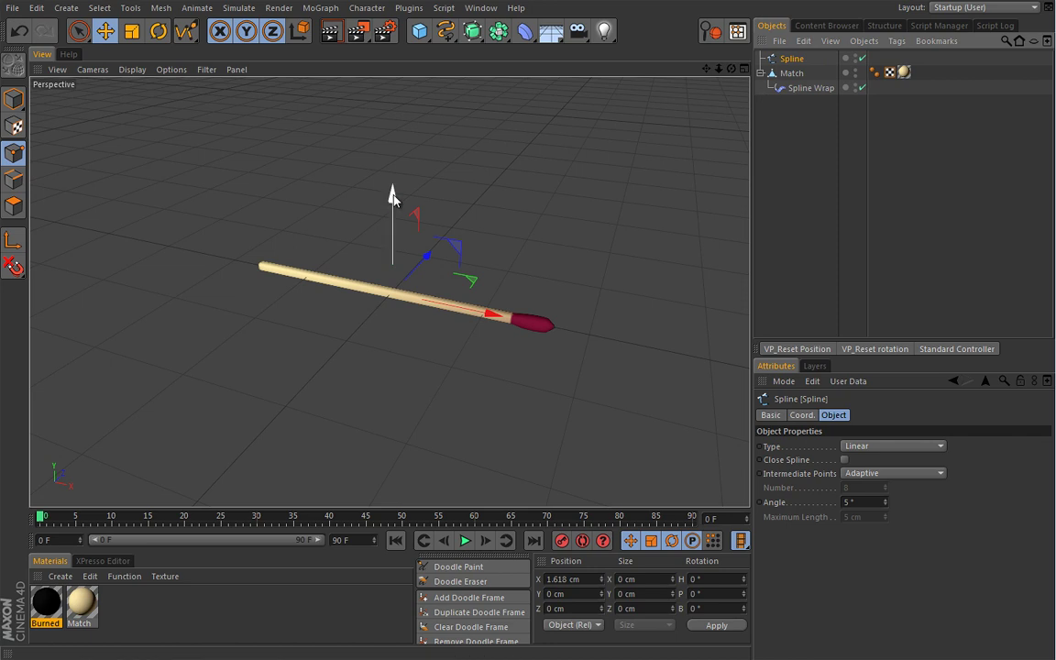
# Step: Test-bend the match by raising a spline point, undo it, and return to Model mode
pyautogui.moveTo(392, 195)
pyautogui.mouseDown()
pyautogui.moveTo(393, 173)
pyautogui.moveTo(403, 165)
pyautogui.moveTo(406, 179)
pyautogui.mouseUp()
pyautogui.hotkey('ctrl', 'z')
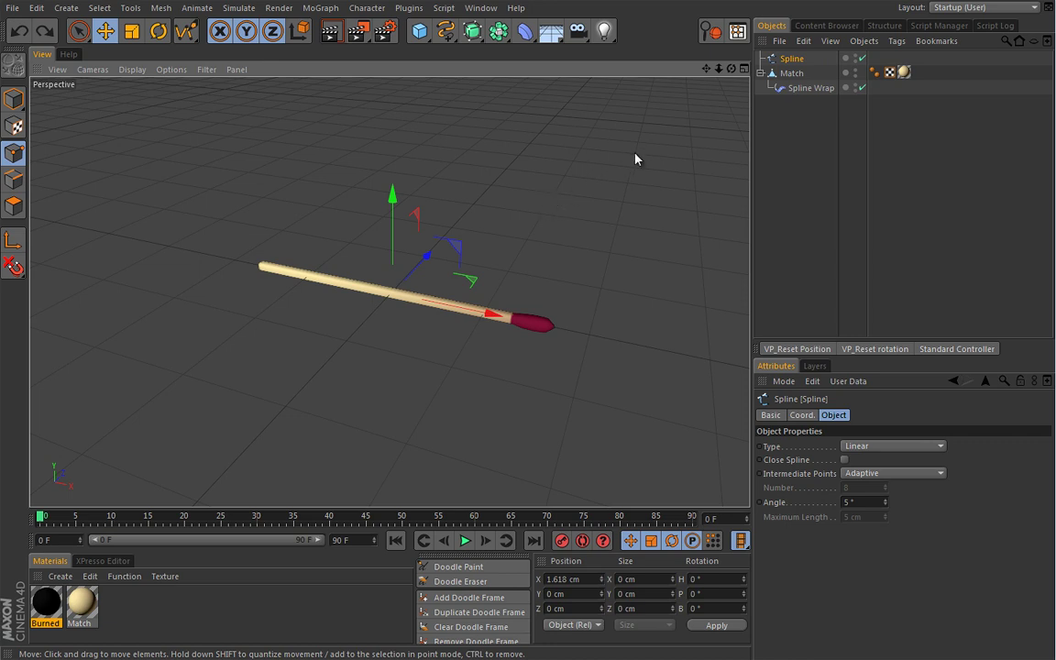
pyautogui.press('Return')
pyautogui.click(793, 59)
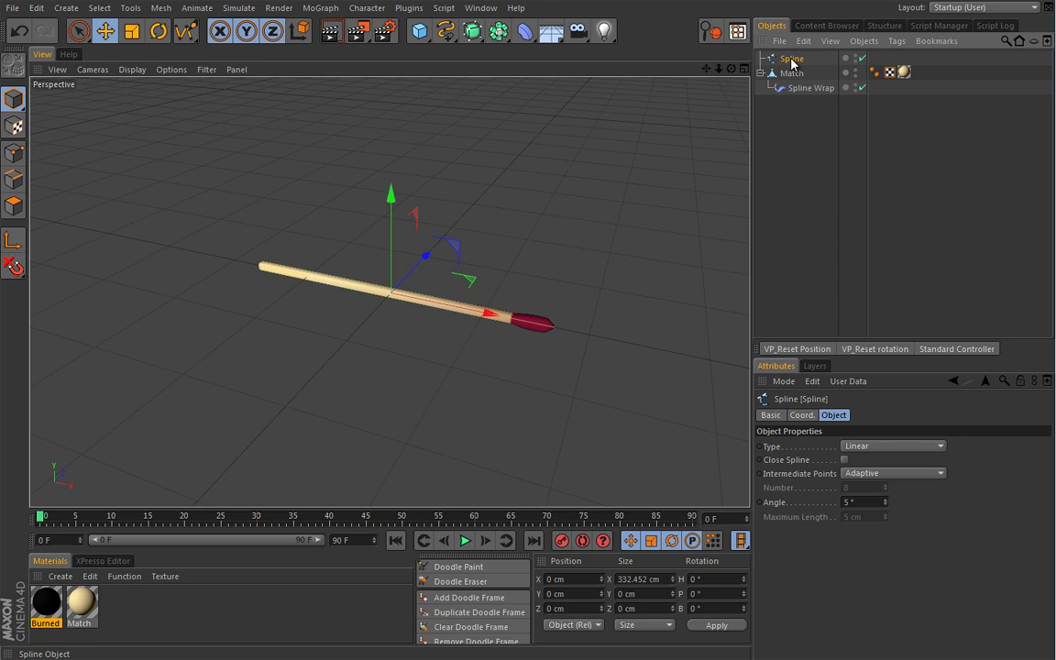
pyautogui.click(810, 88)
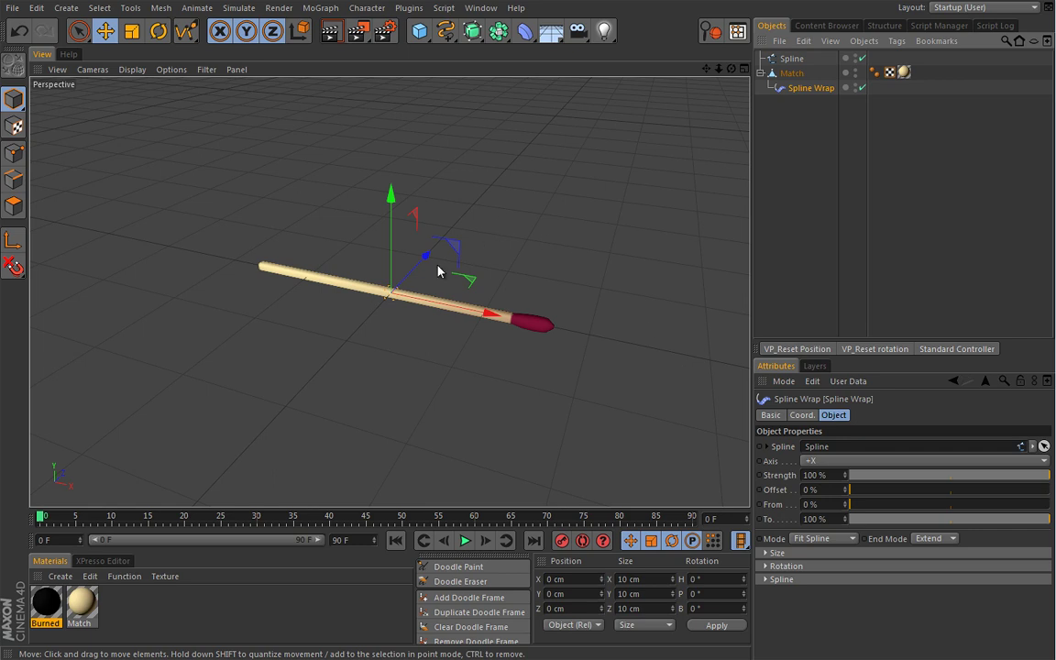
pyautogui.keyDown('alt'); pyautogui.moveTo(453, 276); pyautogui.dragTo(422, 330); pyautogui.keyUp('alt')
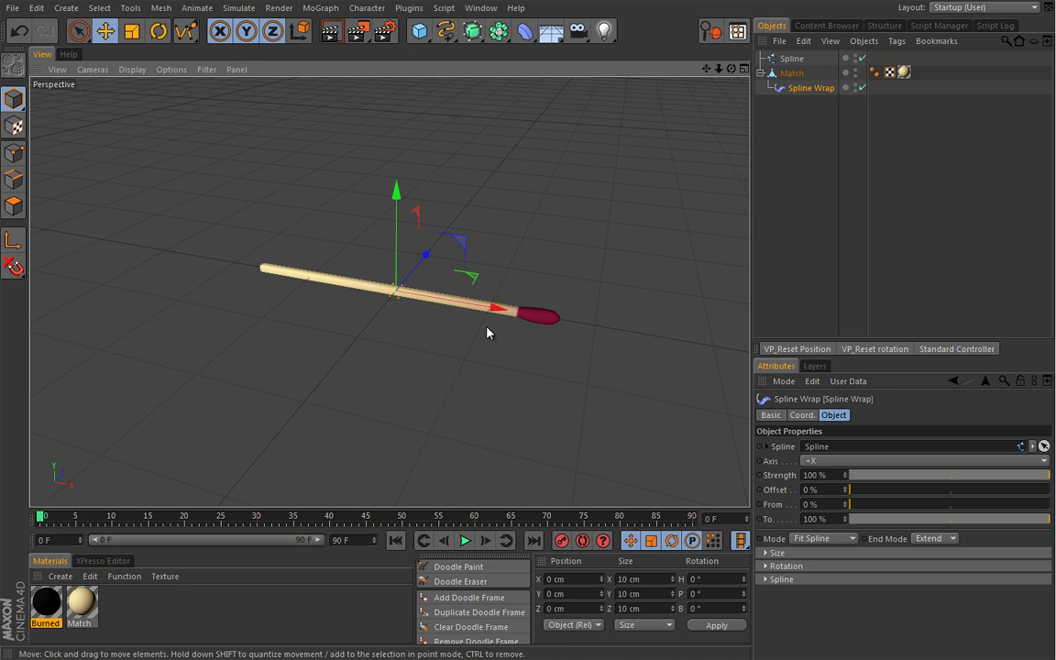
# Step: Add a Random effector under the Spline and set its Deformation to Point
pyautogui.click(792, 60)
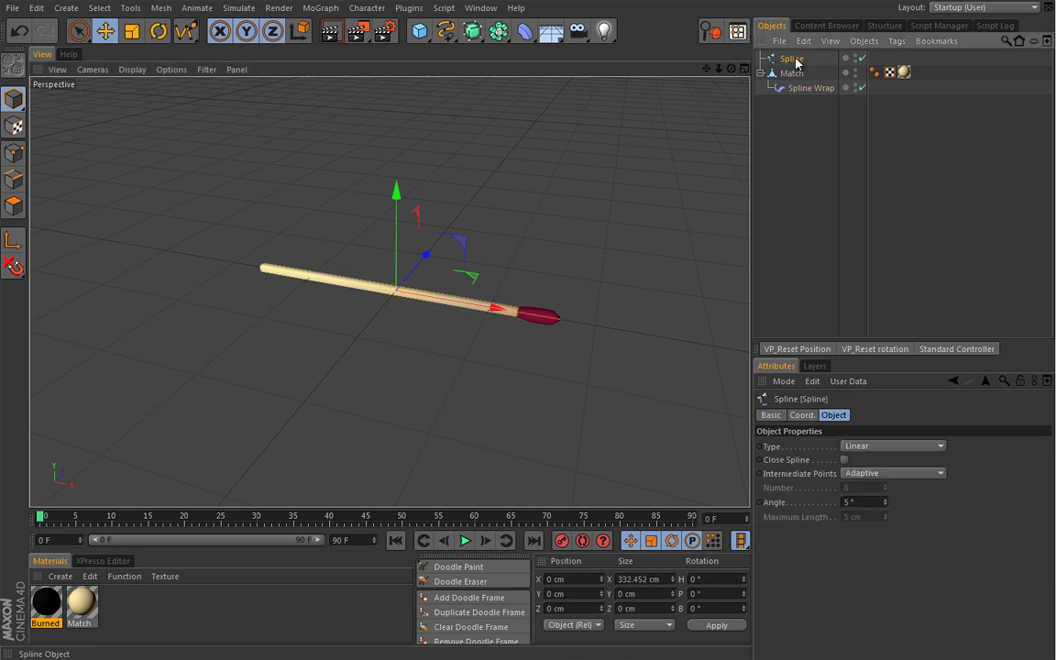
pyautogui.click(320, 9)
pyautogui.moveTo(320, 30)
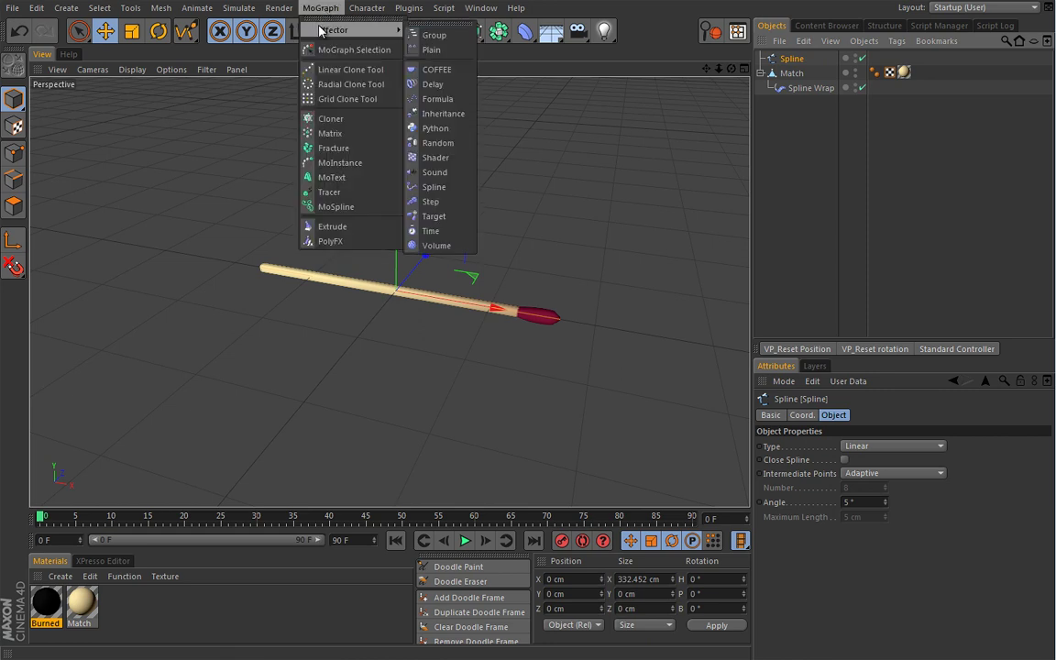
pyautogui.click(436, 143)
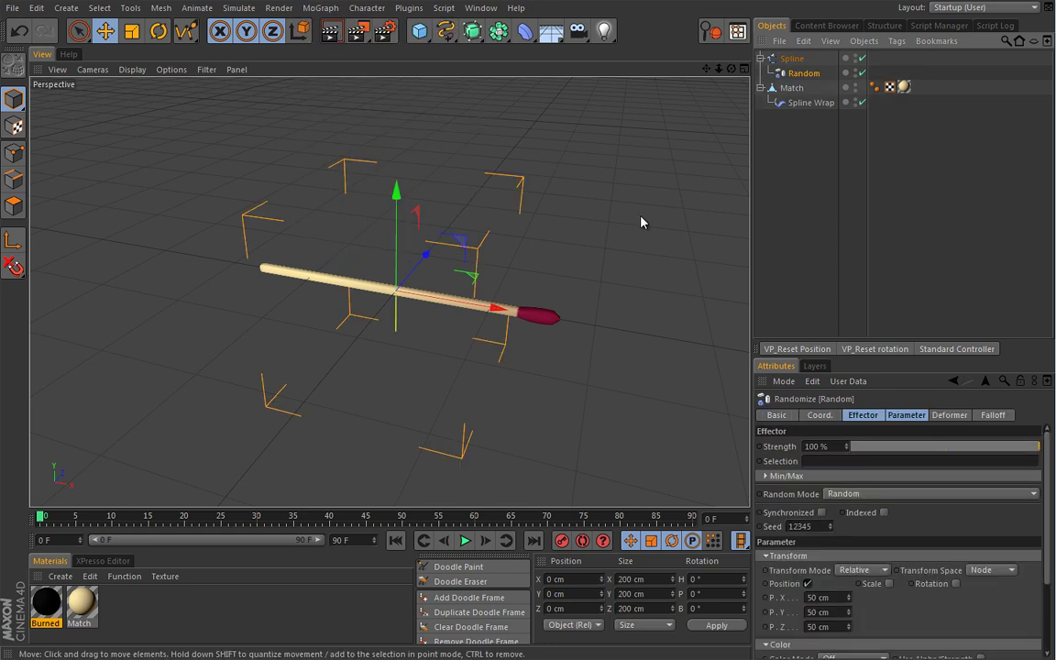
pyautogui.click(949, 415)
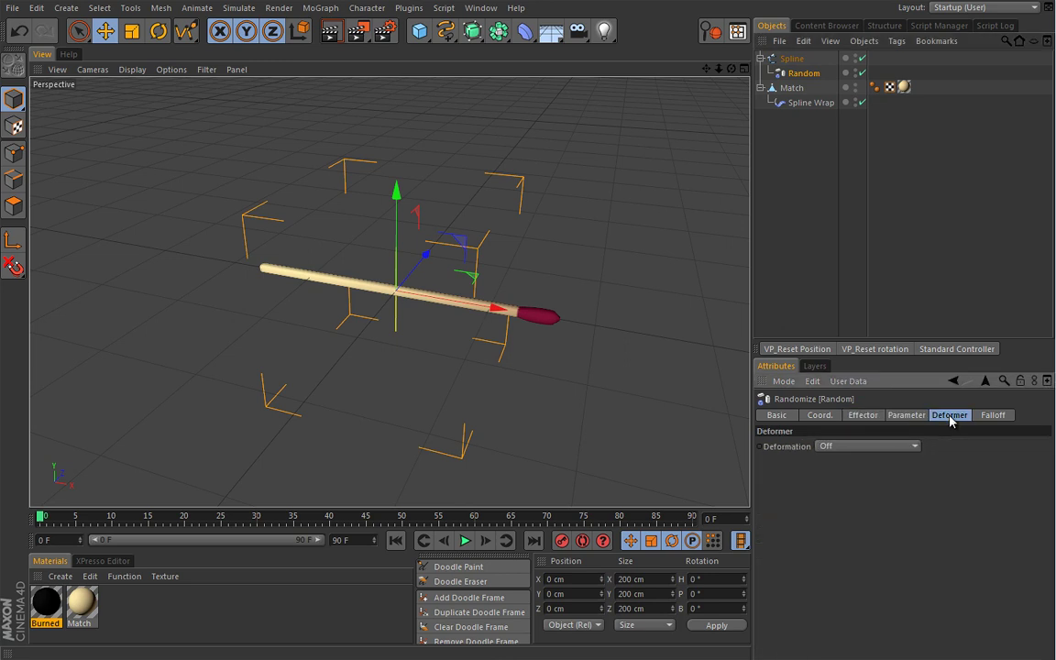
pyautogui.click(860, 447)
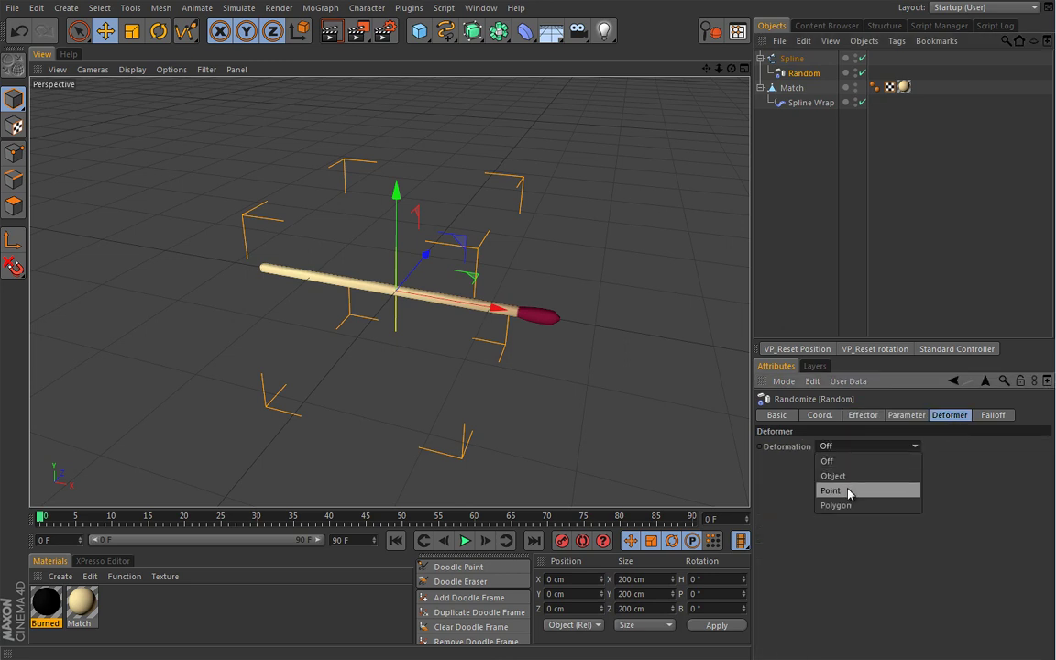
pyautogui.click(849, 493)
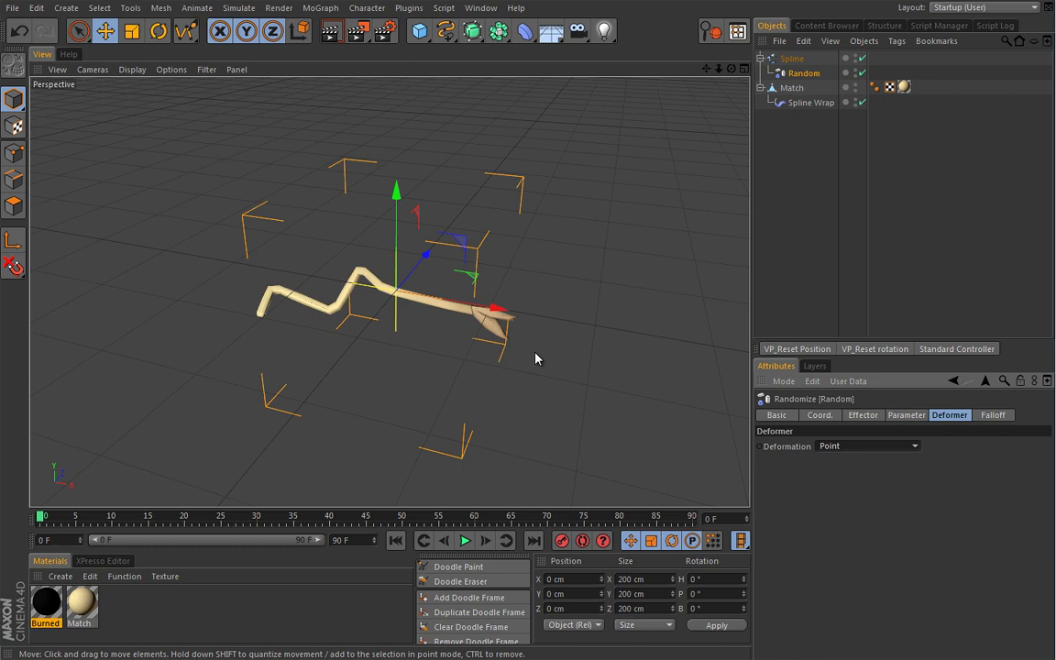
# Step: Set the Random effector's position to P.X 0 cm, P.Z 0 cm and P.Y 20 cm
pyautogui.click(907, 415)
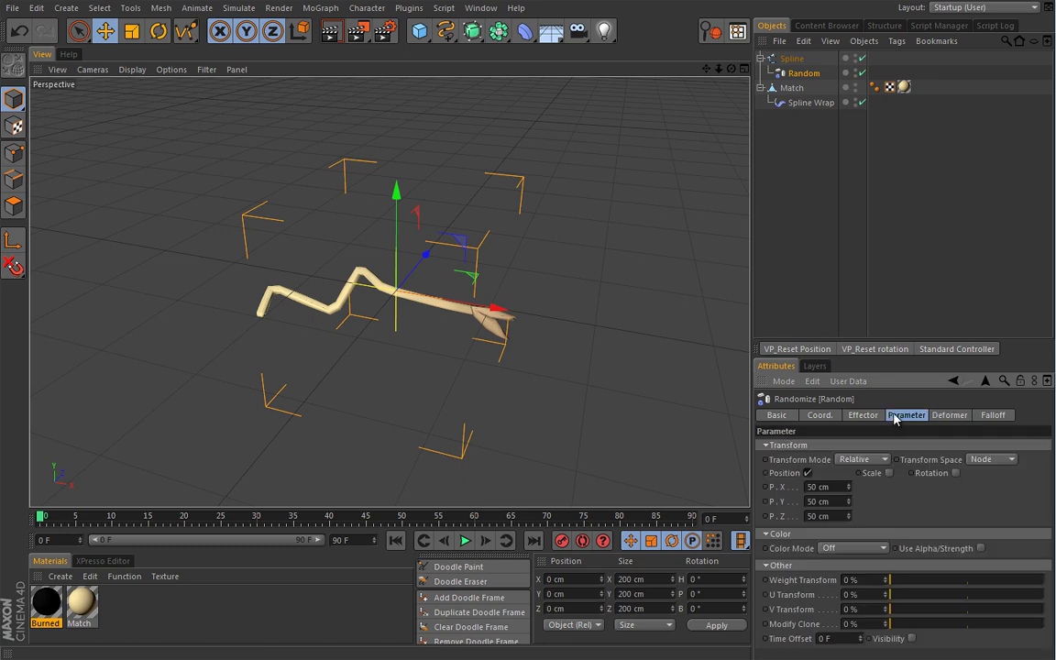
pyautogui.doubleClick(839, 487)
pyautogui.write('0')
pyautogui.press('Tab')
pyautogui.press('Tab')
pyautogui.write('0')
pyautogui.press('Return')
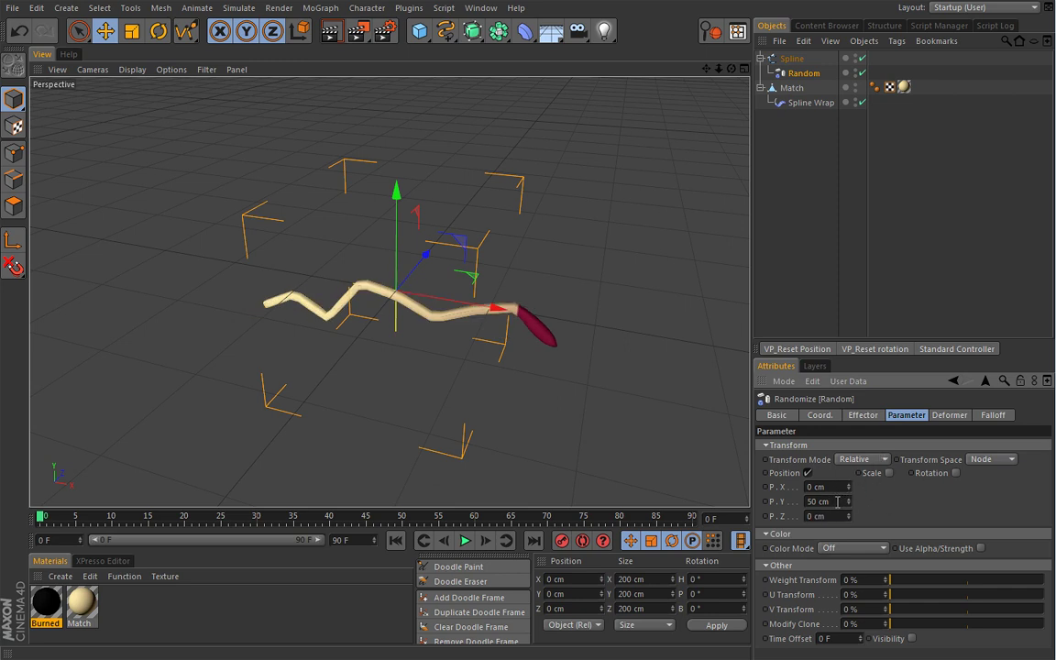
pyautogui.doubleClick(839, 502)
pyautogui.write('20')
pyautogui.press('Return')
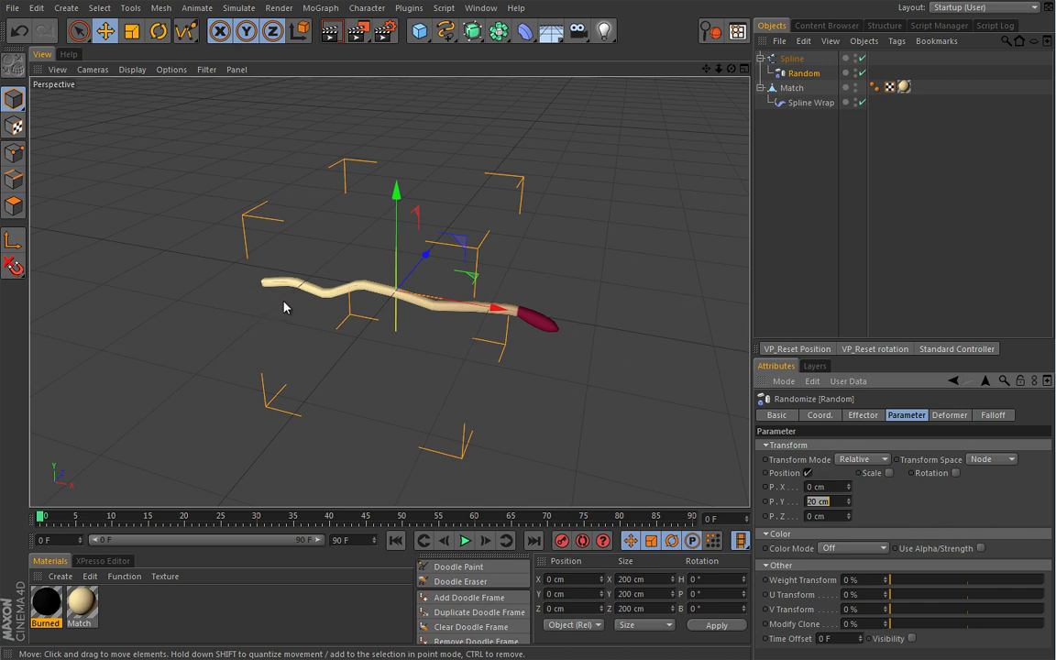
# Step: Set the Random effector's falloff Shape to Linear with Orientation +X
pyautogui.click(789, 74)
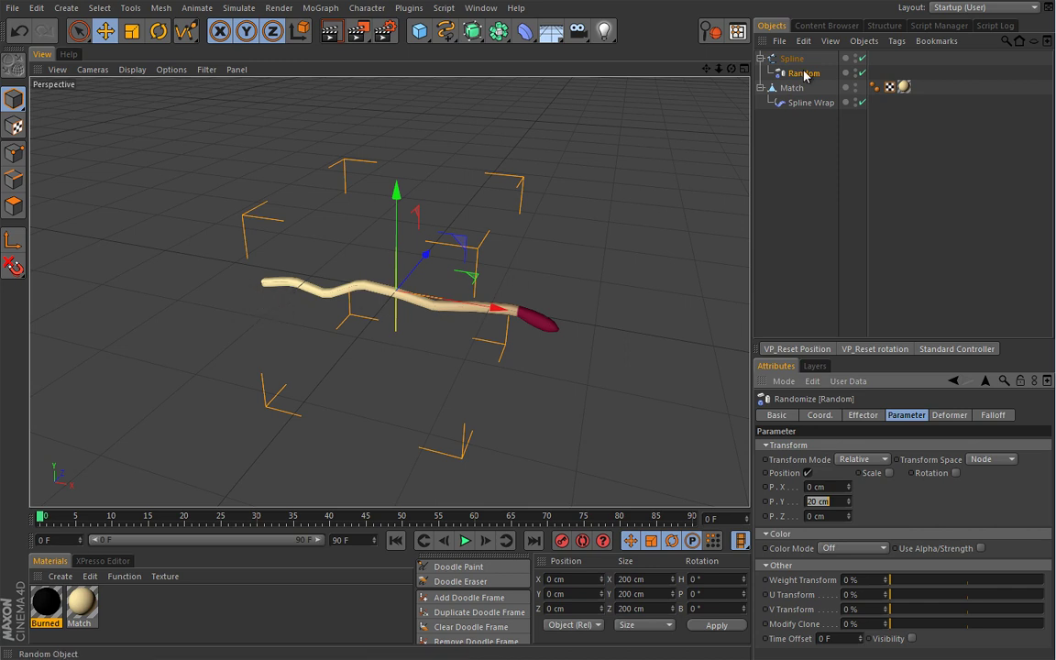
pyautogui.click(992, 416)
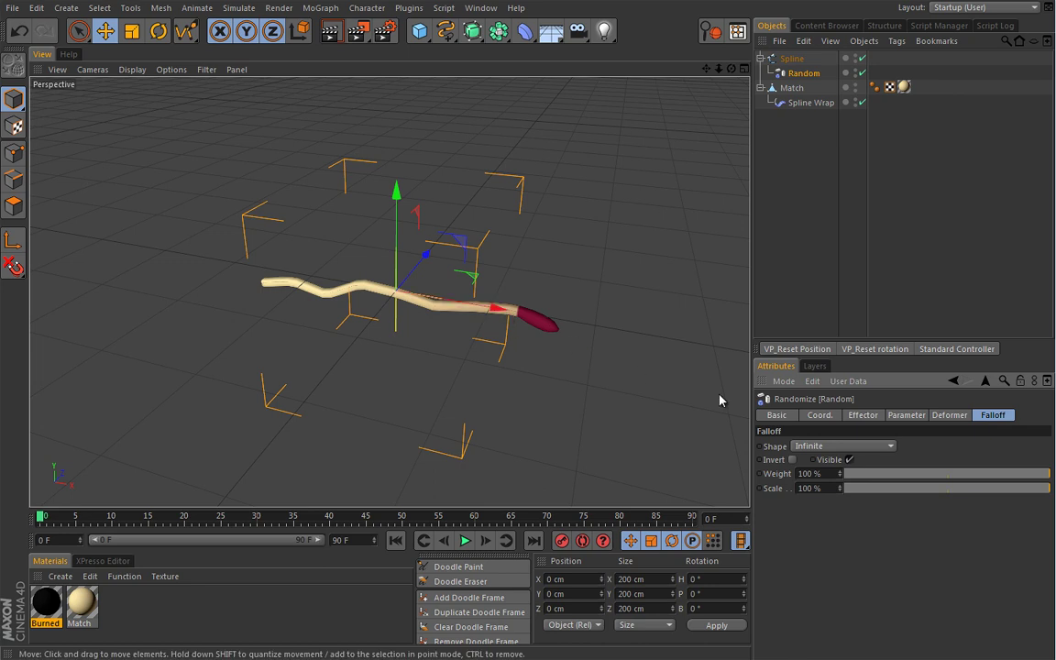
pyautogui.click(887, 446)
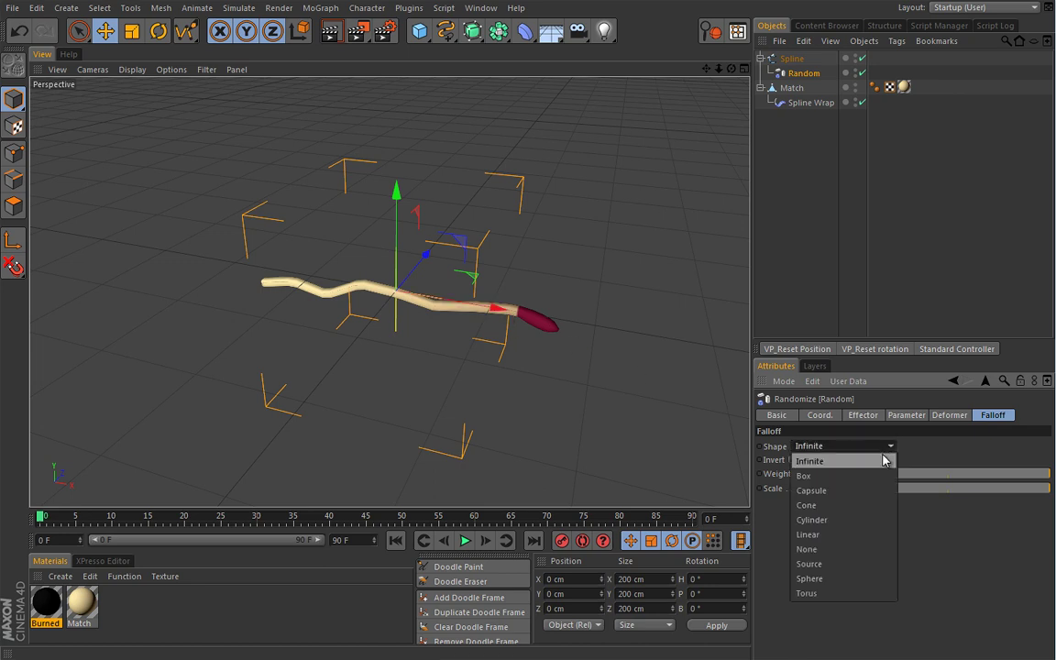
pyautogui.click(865, 536)
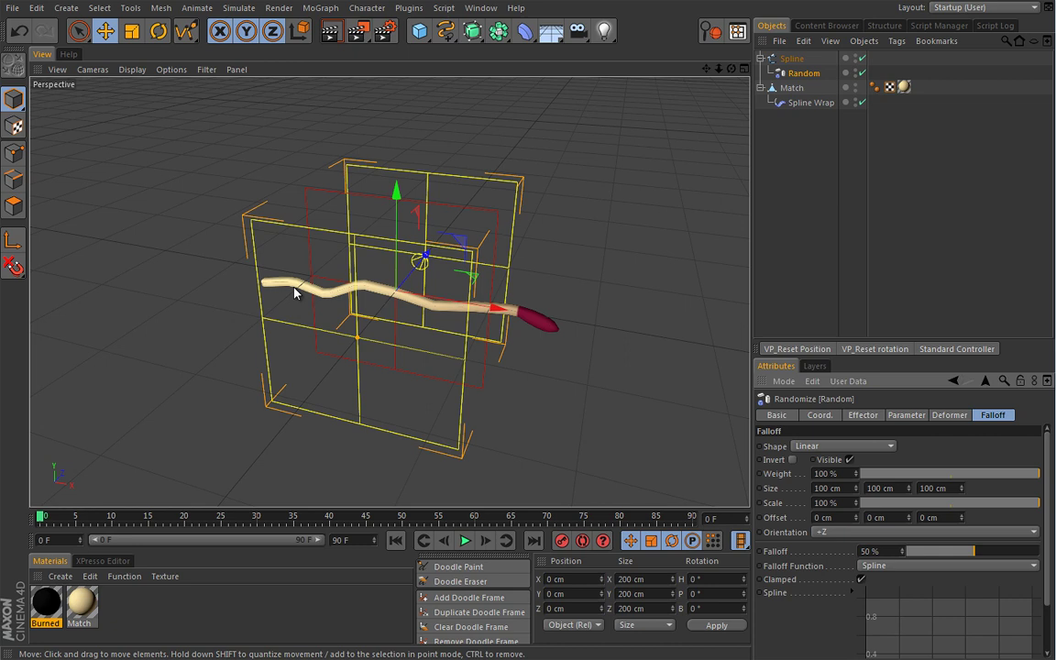
pyautogui.click(828, 532)
pyautogui.click(833, 548)
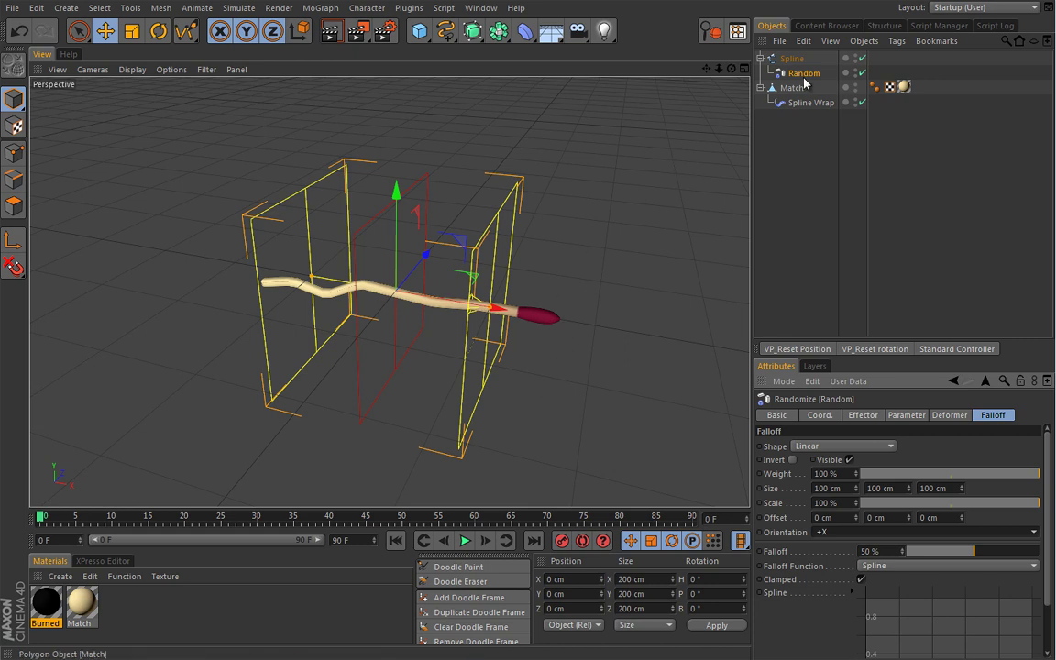
# Step: Move the Random effector to about X 269 cm past the match head and flip its falloff to -X
pyautogui.moveTo(494, 312); pyautogui.dragTo(734, 369)
pyautogui.click(830, 532)
pyautogui.click(833, 563)
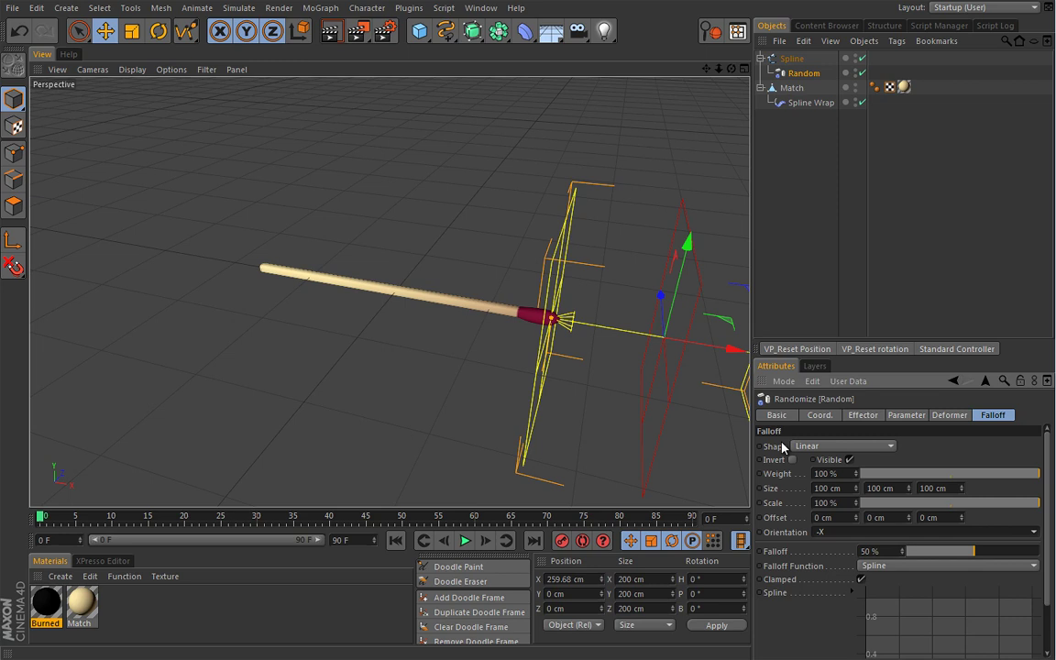
pyautogui.keyDown('alt'); pyautogui.moveTo(420, 314); pyautogui.dragTo(394, 331); pyautogui.keyUp('alt')
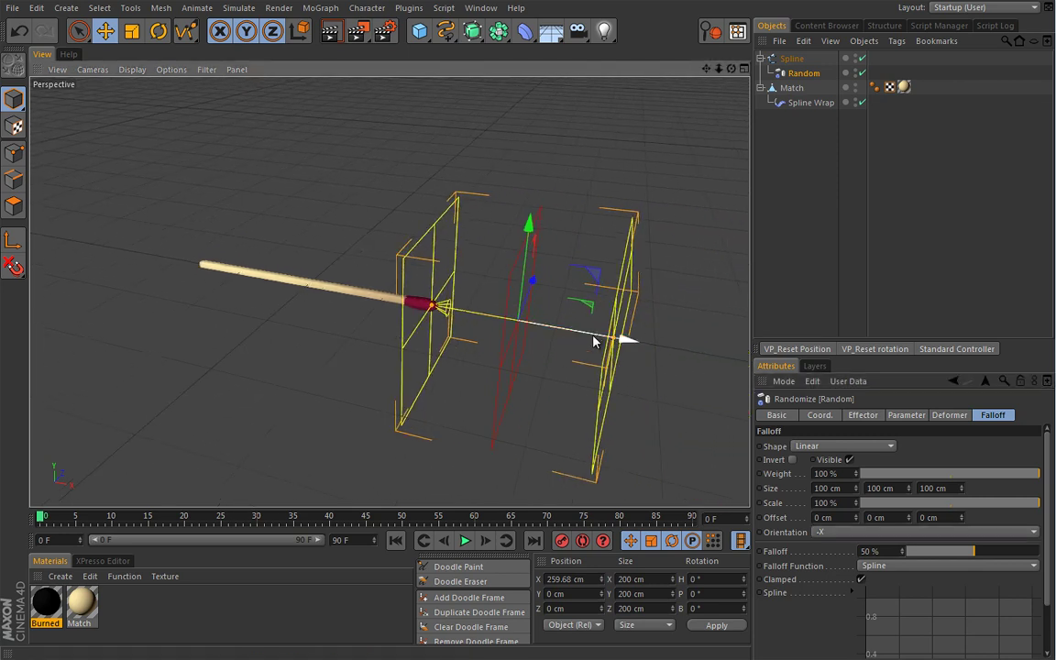
pyautogui.moveTo(592, 338); pyautogui.dragTo(561, 354)
pyautogui.scroll(6, 483, 354)
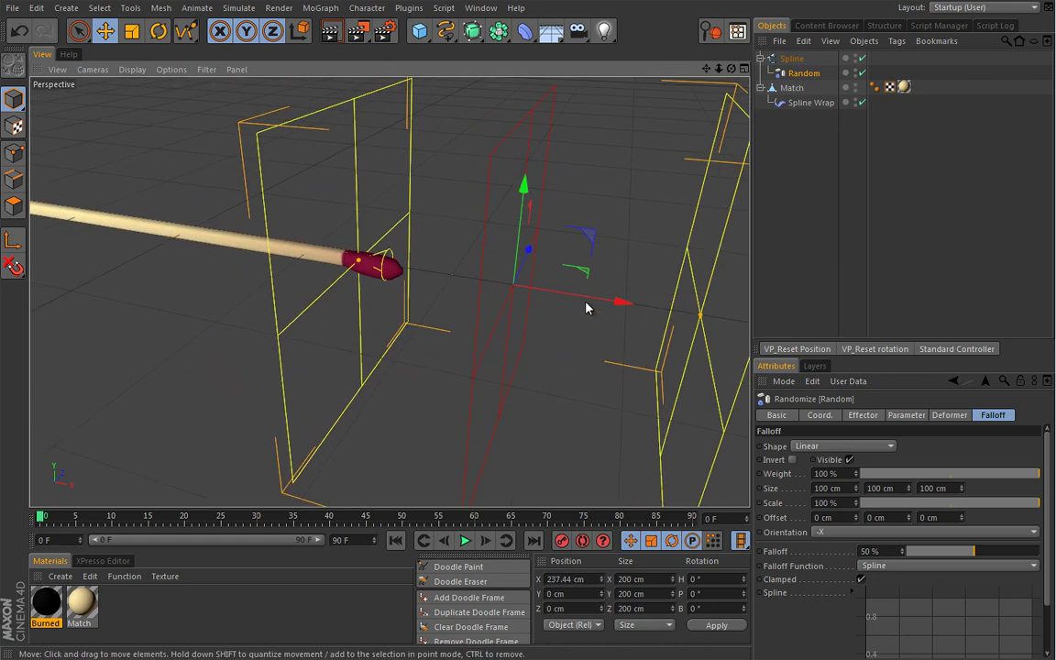
pyautogui.moveTo(584, 298); pyautogui.dragTo(439, 339)
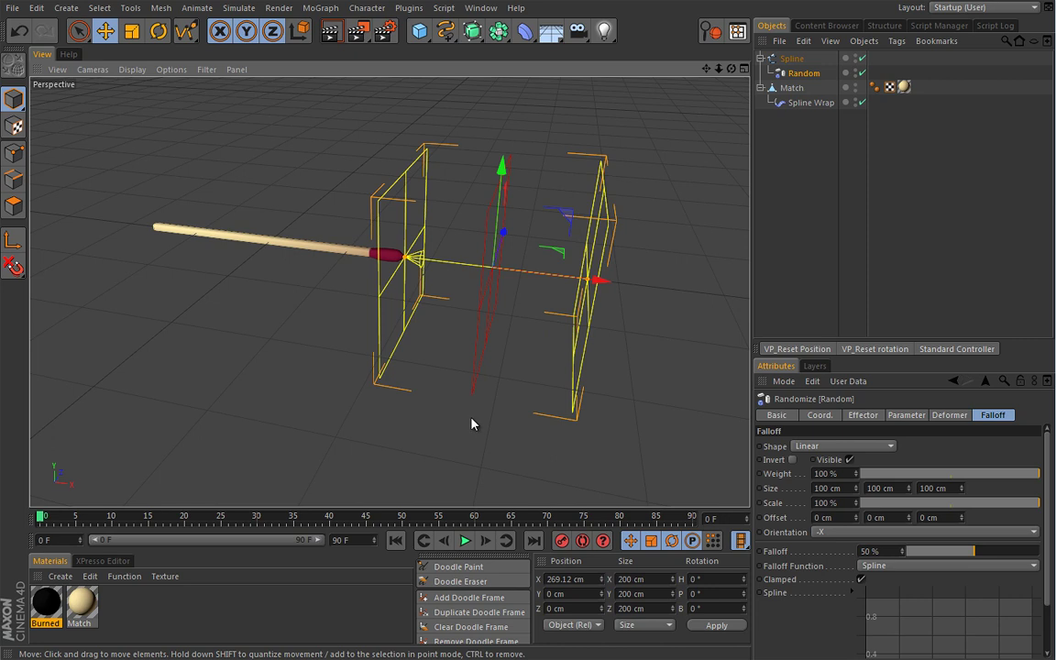
pyautogui.moveTo(449, 422)
pyautogui.keyDown('alt'); pyautogui.mouseDown()
pyautogui.moveTo(438, 415)
pyautogui.moveTo(446, 425)
pyautogui.mouseUp(); pyautogui.keyUp('alt')
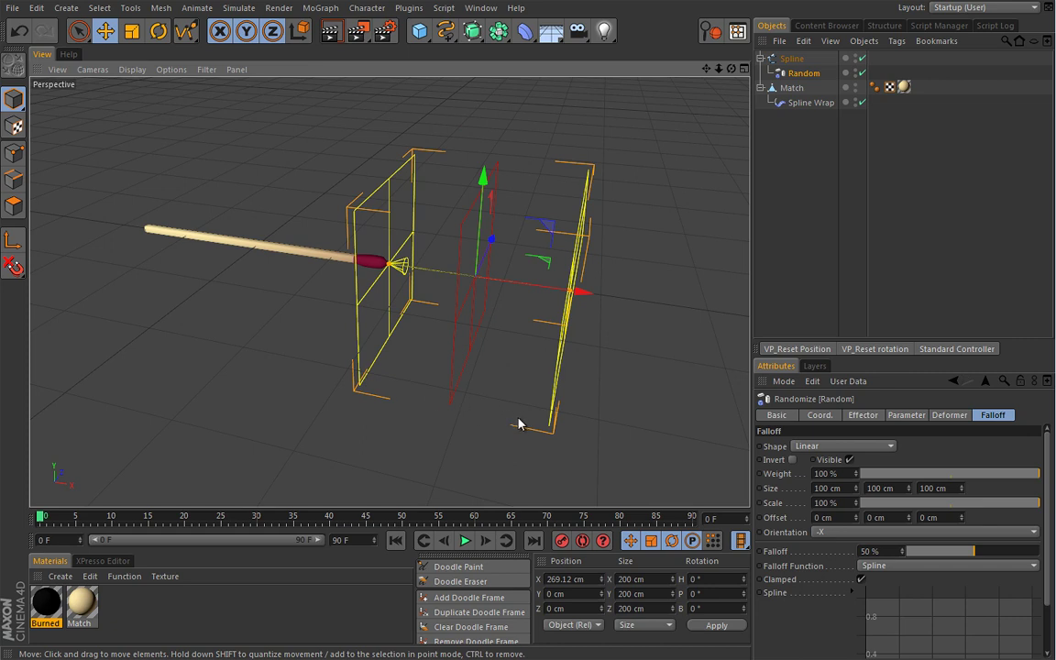
# Step: Toggle the Random falloff's Visible checkbox off, on, and off again, leaving the box hidden
pyautogui.click(850, 460)
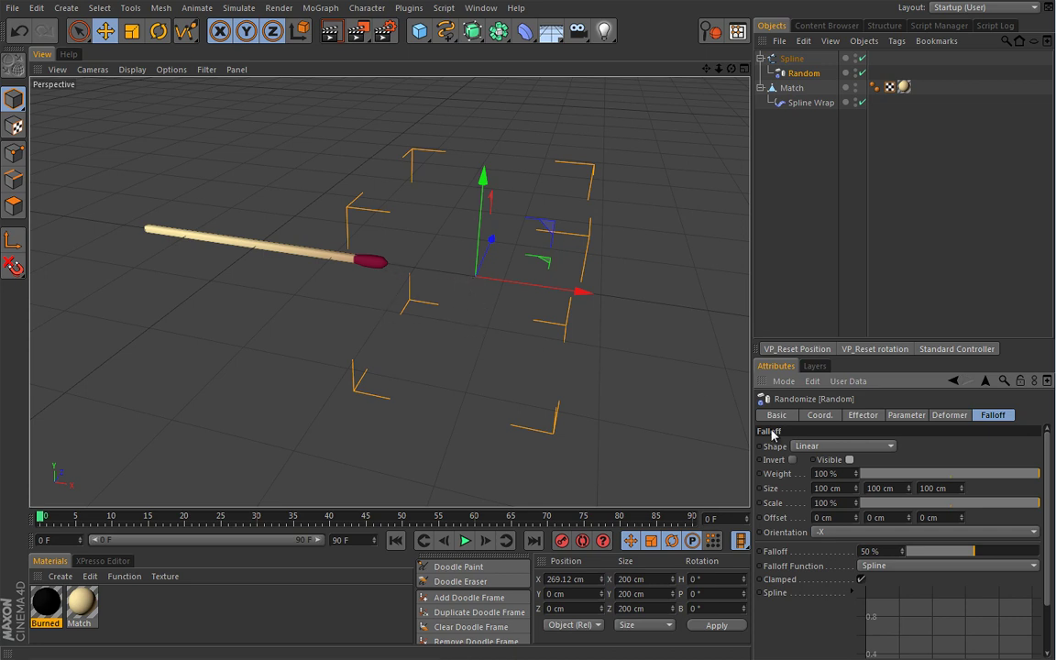
pyautogui.click(850, 461)
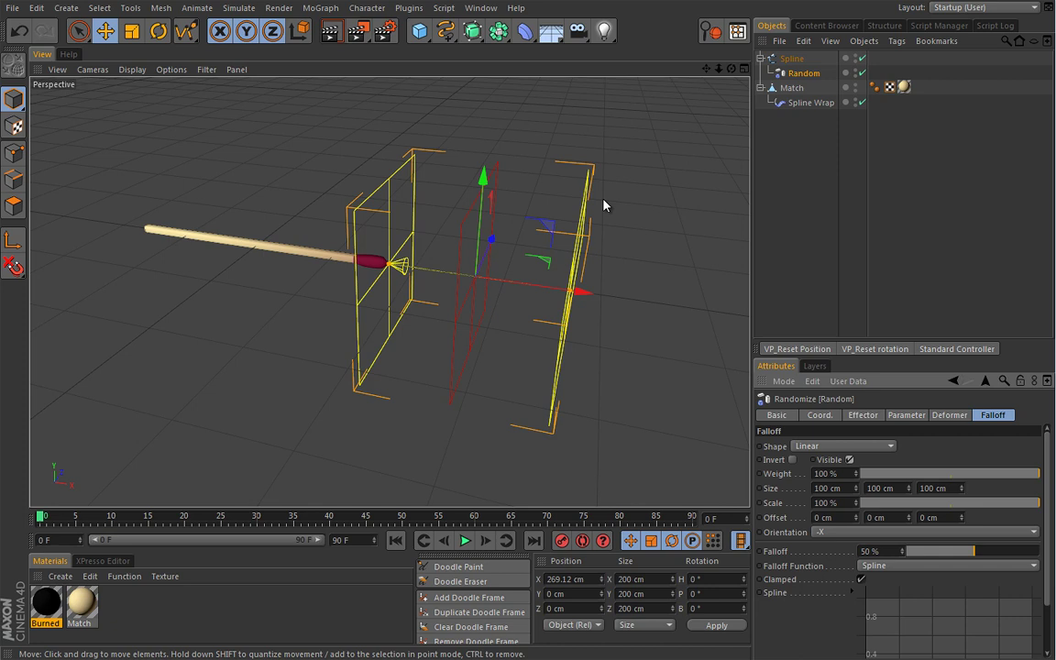
pyautogui.click(850, 461)
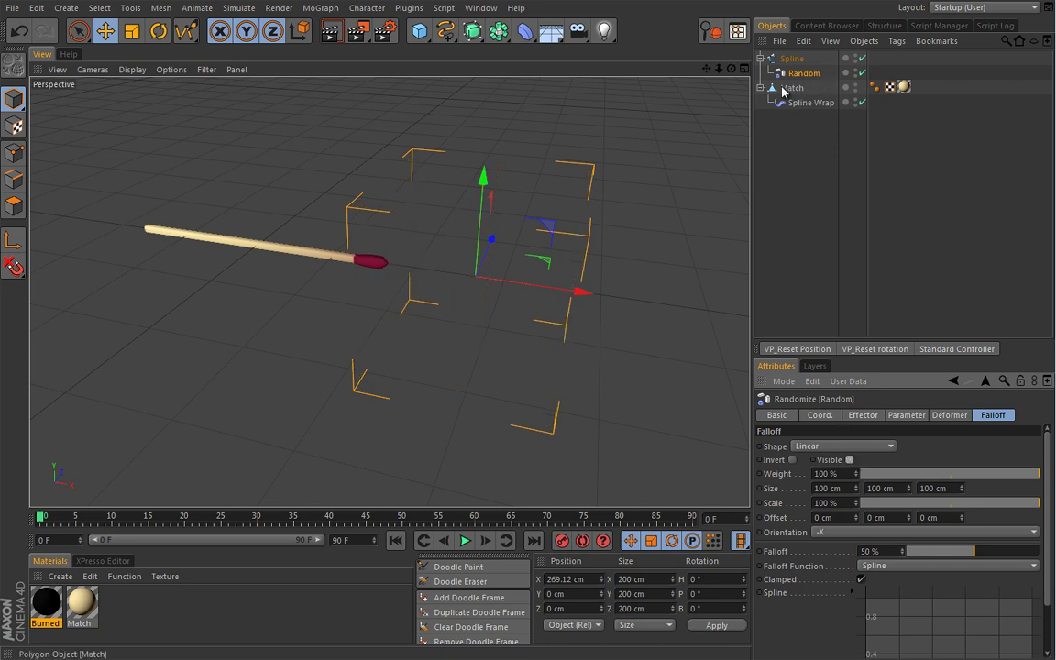
# Step: Create a joint from the Spline's tip point at the match head
pyautogui.click(368, 243)
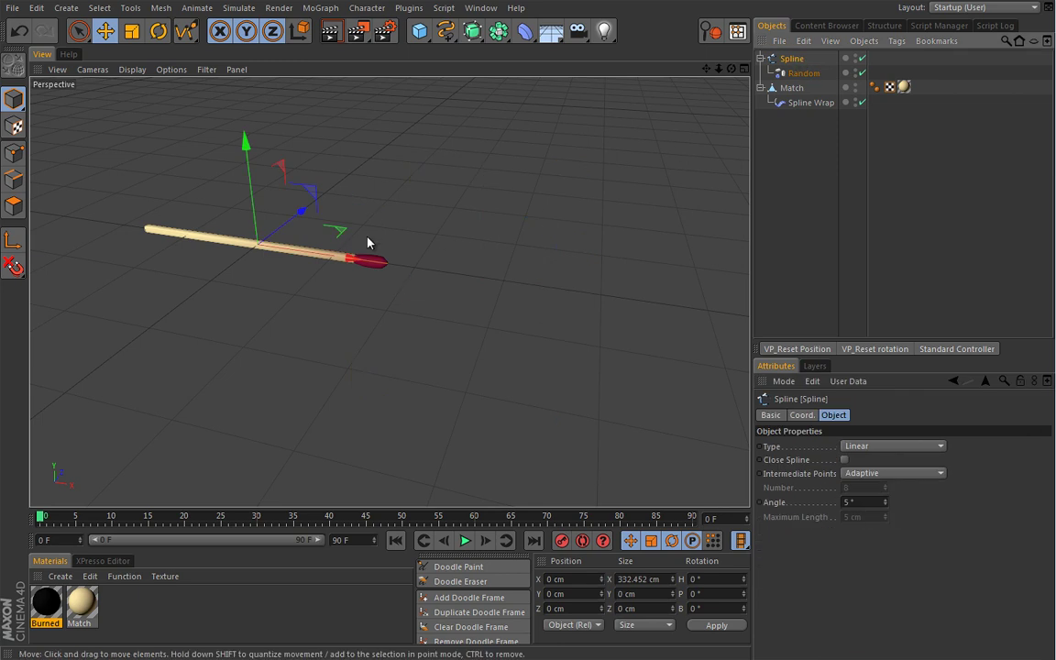
pyautogui.press('Return')
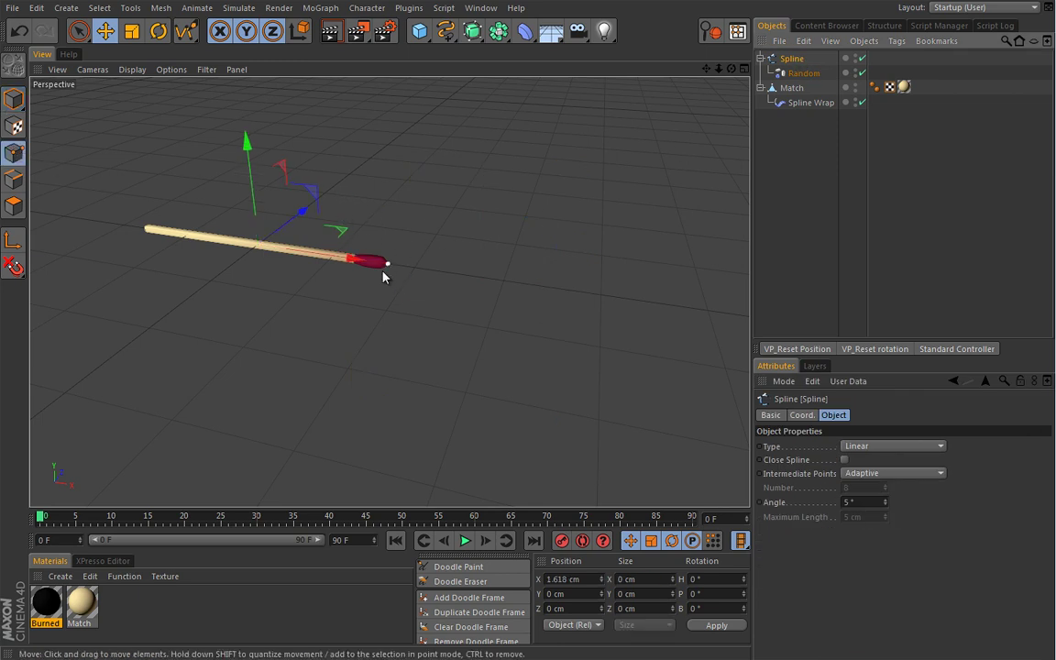
pyautogui.click(387, 264)
pyautogui.keyDown('alt'); pyautogui.moveTo(386, 280); pyautogui.dragTo(424, 275, button='right'); pyautogui.keyUp('alt')
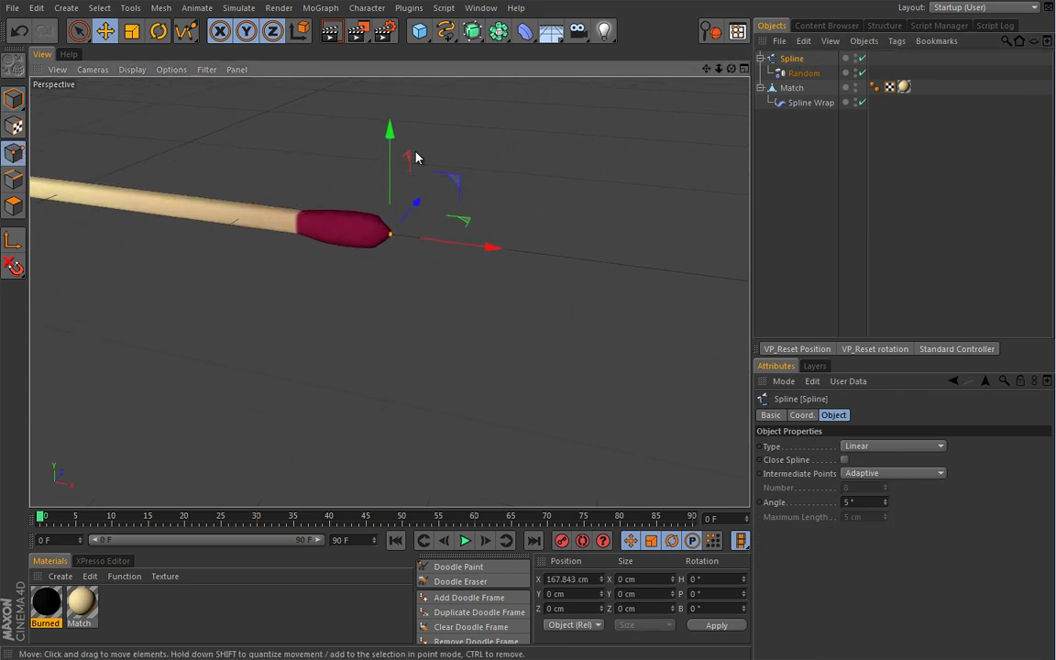
pyautogui.click(367, 8)
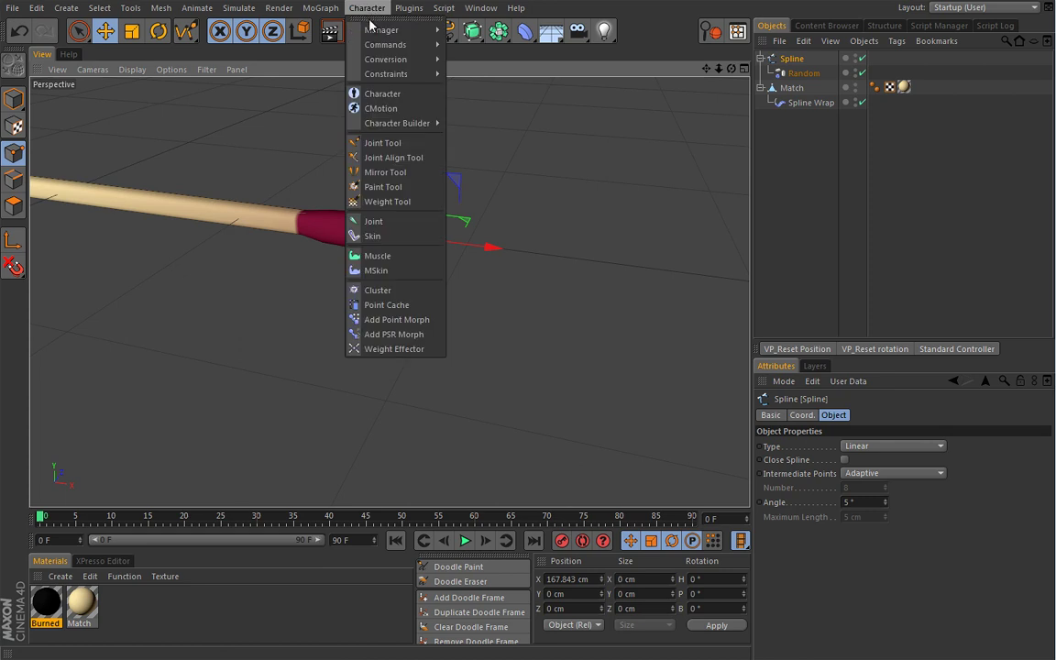
pyautogui.moveTo(386, 58)
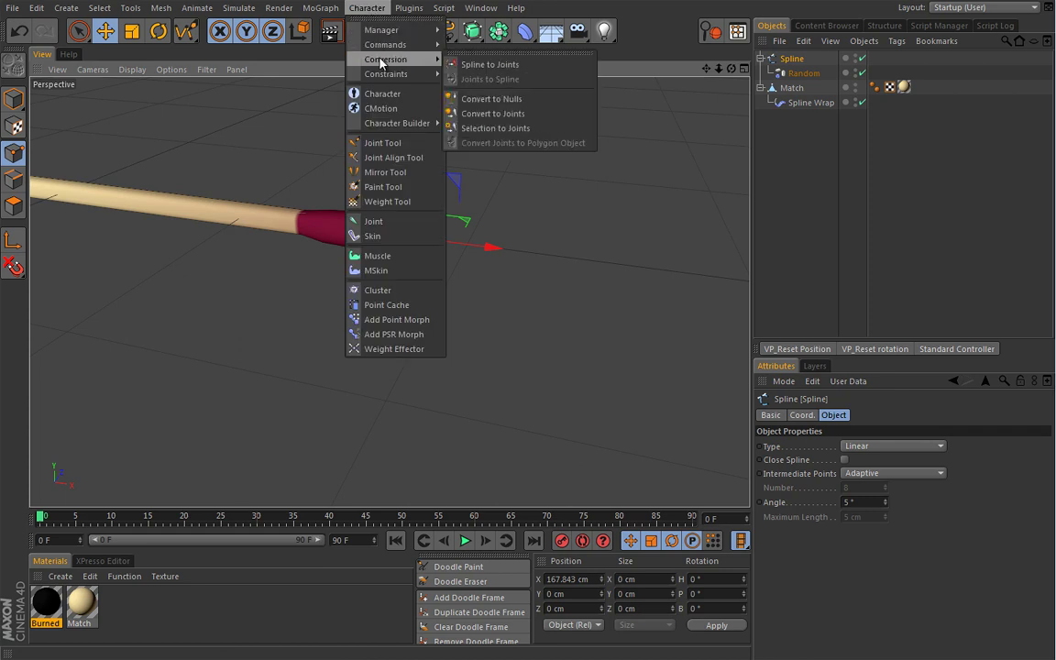
pyautogui.click(487, 129)
pyautogui.moveTo(531, 206)
pyautogui.keyDown('alt'); pyautogui.mouseDown()
pyautogui.moveTo(526, 217)
pyautogui.moveTo(536, 211)
pyautogui.mouseUp(); pyautogui.keyUp('alt')
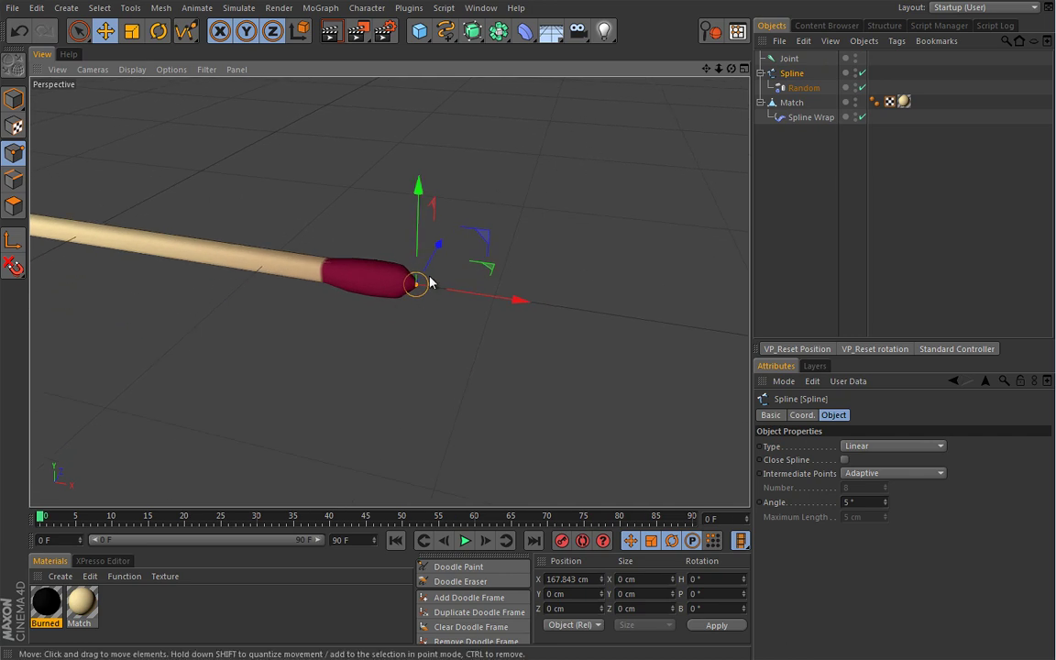
# Step: Rename the new Joint object to Burn
pyautogui.doubleClick(793, 60)
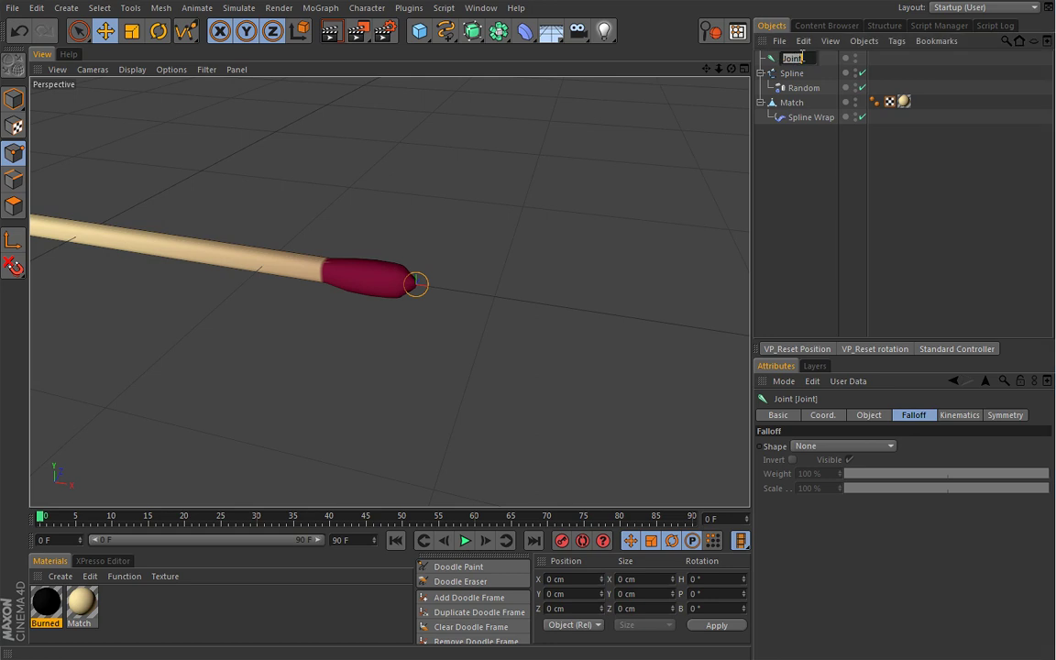
pyautogui.write('Burn')
pyautogui.press('Return')
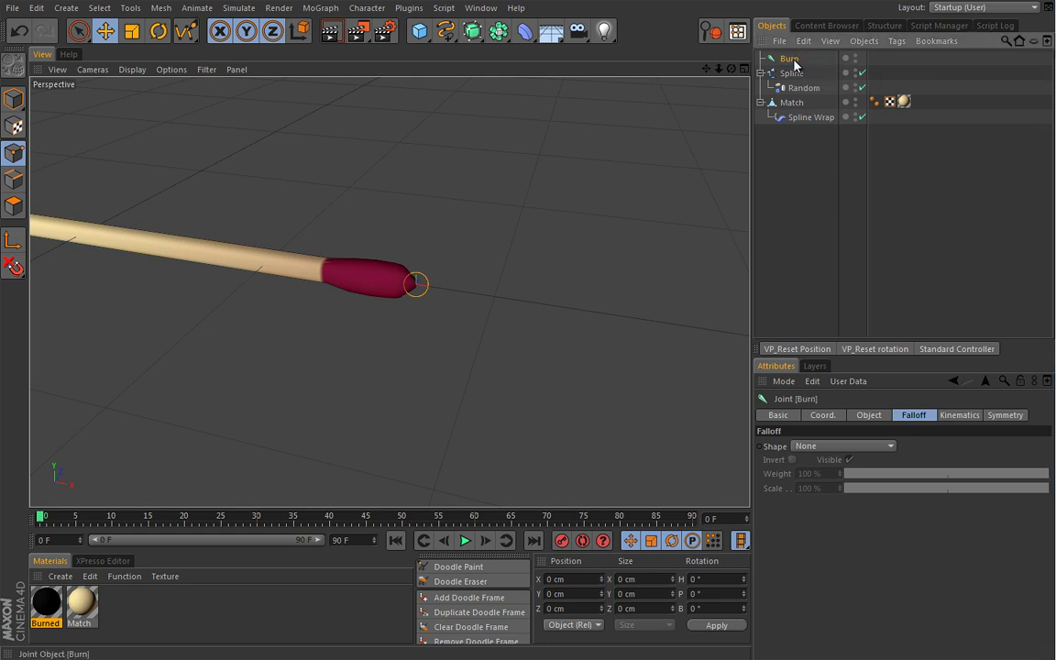
# Step: Set the Burn joint's display to Circle
pyautogui.click(869, 416)
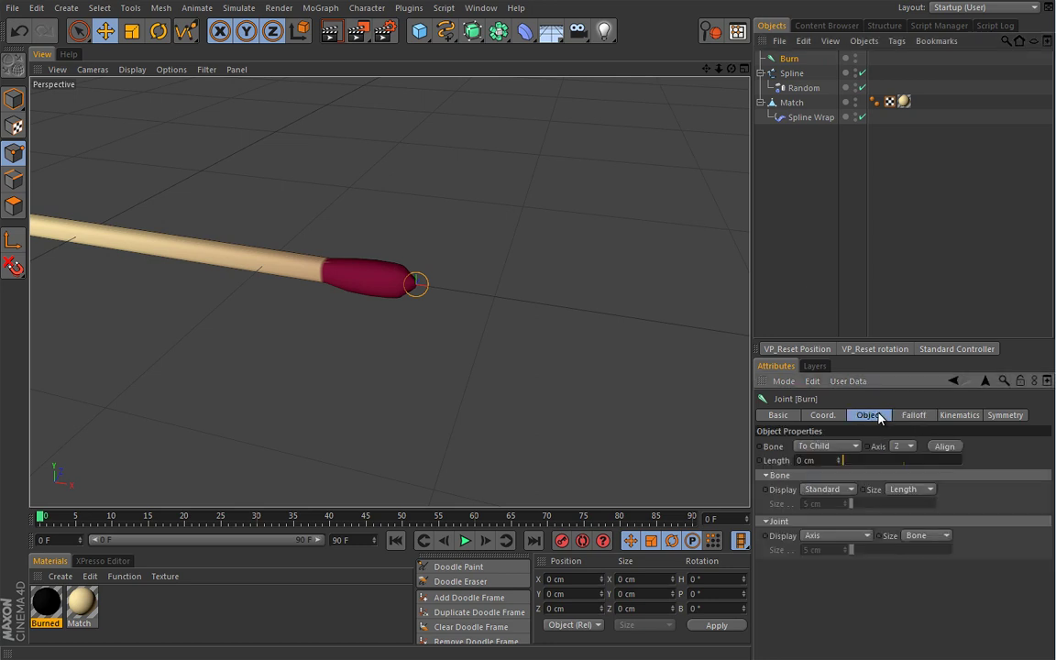
pyautogui.click(854, 535)
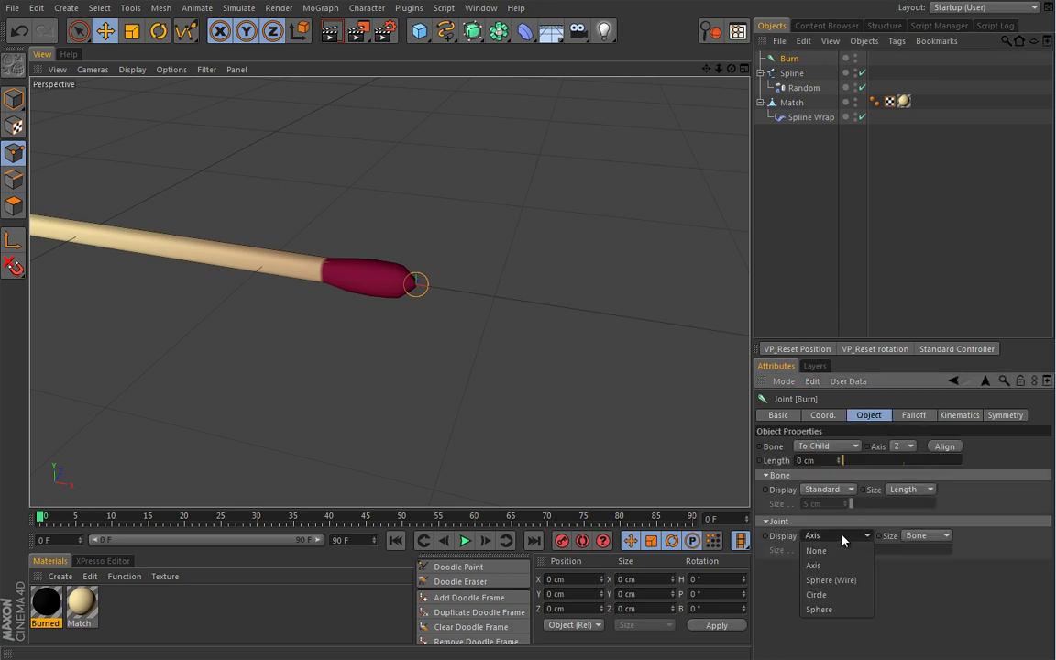
pyautogui.click(821, 594)
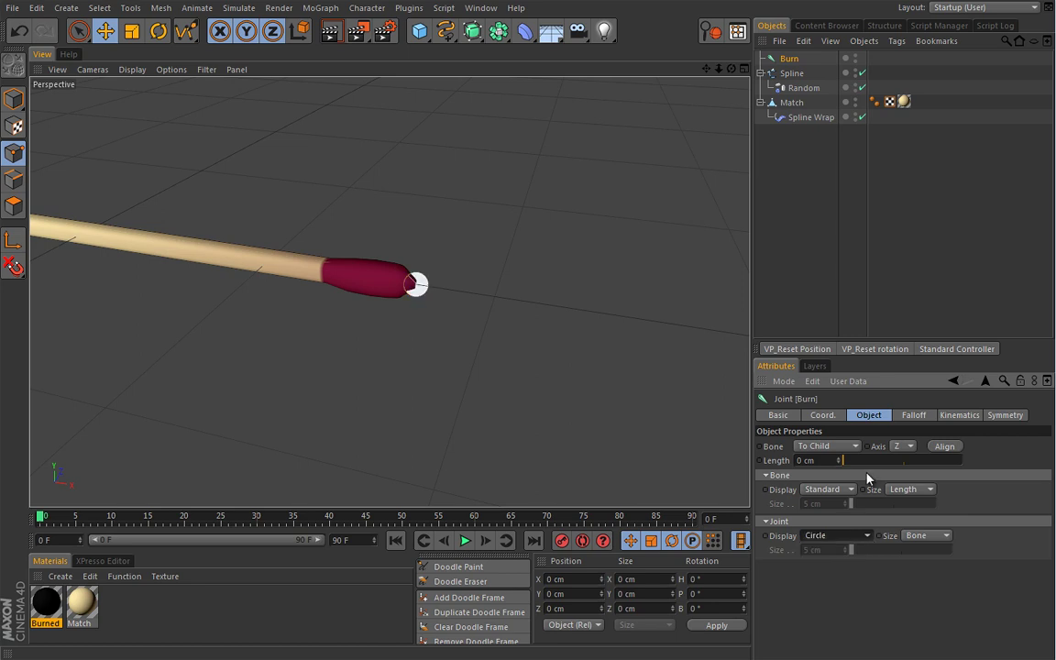
# Step: Give the Burn joint a red display colour and enable Icon Color
pyautogui.click(777, 414)
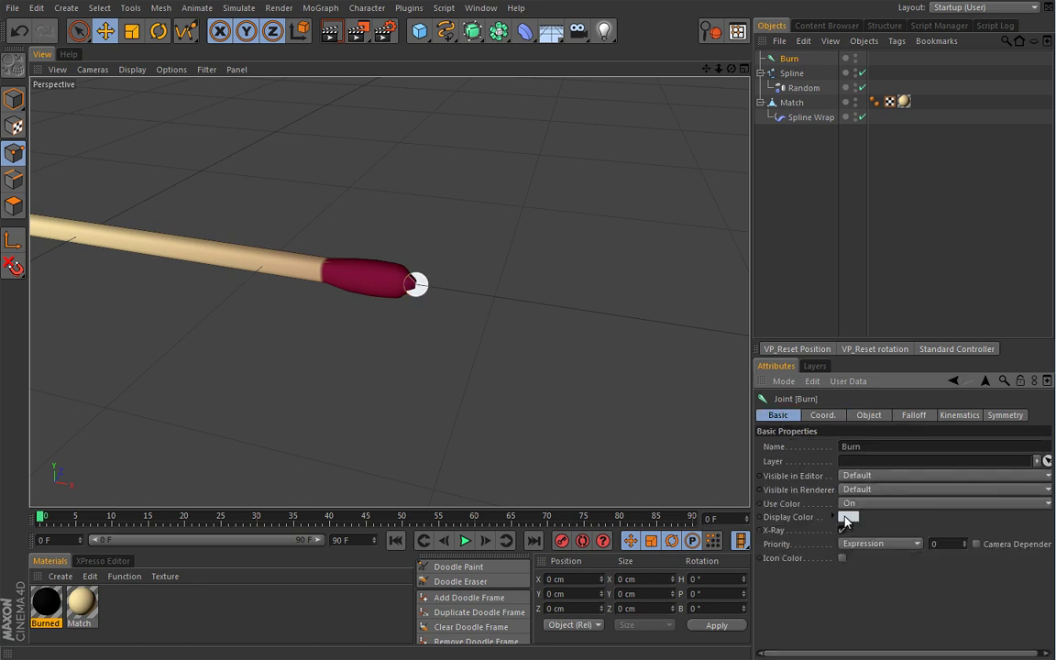
pyautogui.click(849, 518)
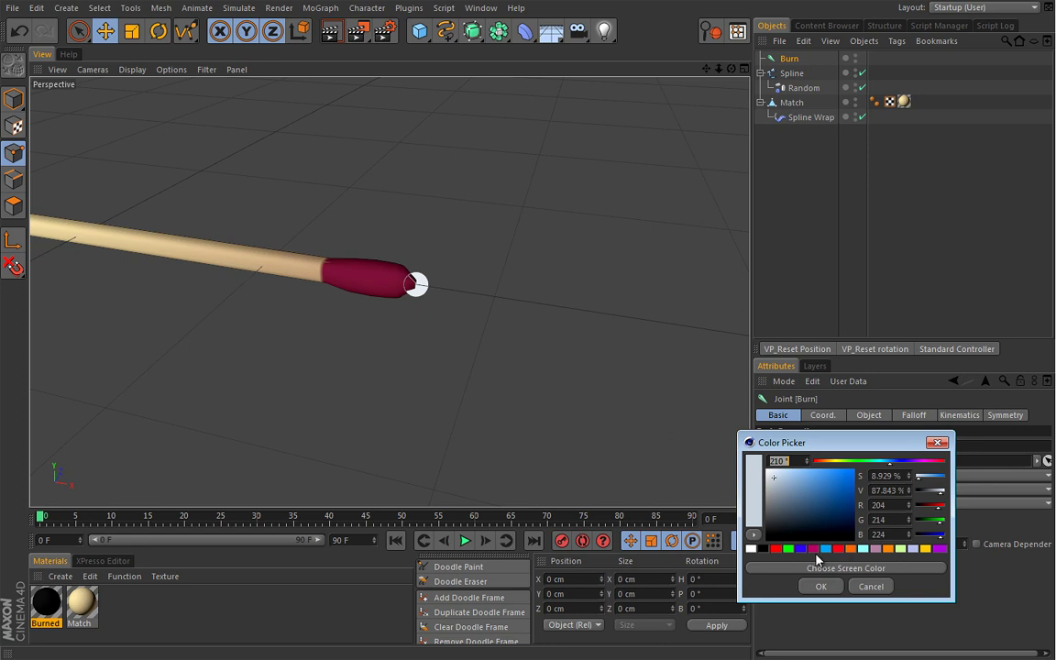
pyautogui.click(837, 548)
pyautogui.click(820, 586)
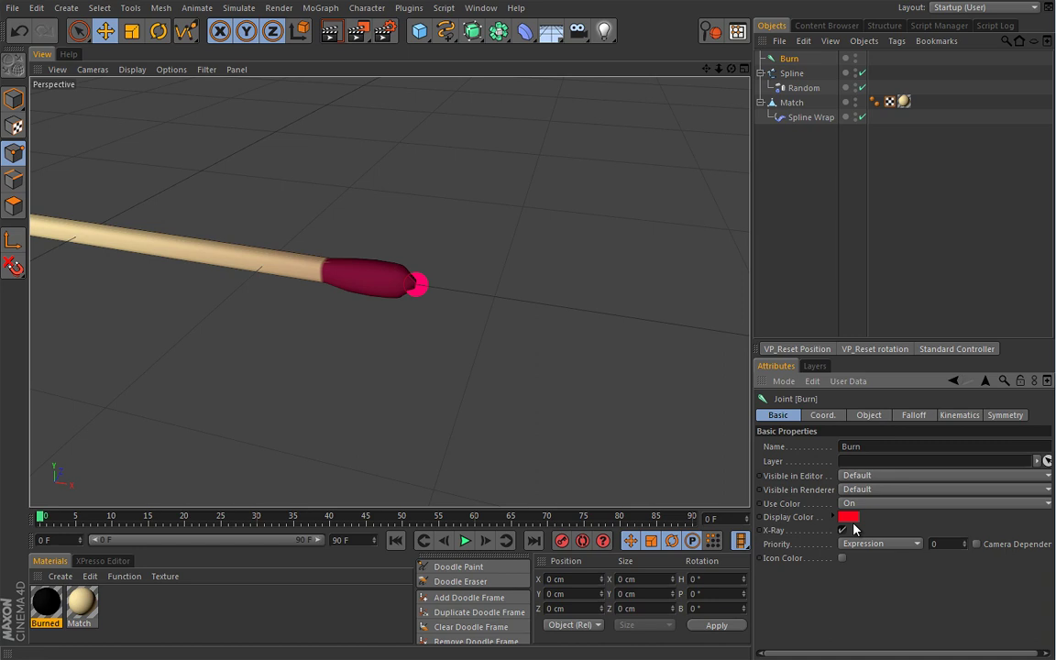
pyautogui.click(842, 558)
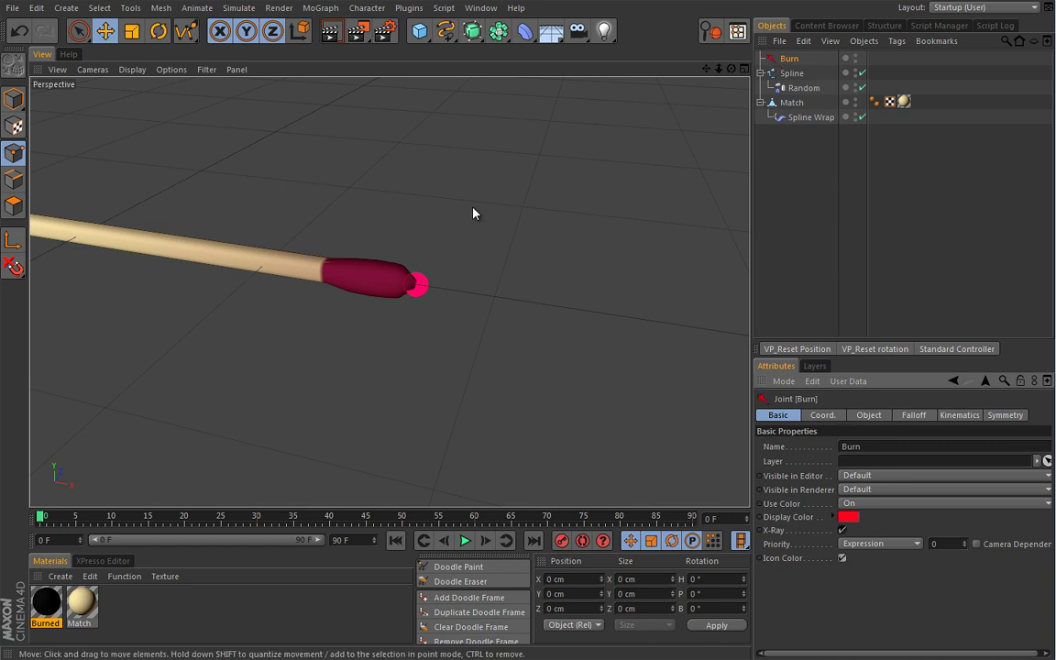
pyautogui.keyDown('alt'); pyautogui.moveTo(473, 214); pyautogui.dragTo(461, 296); pyautogui.keyUp('alt')
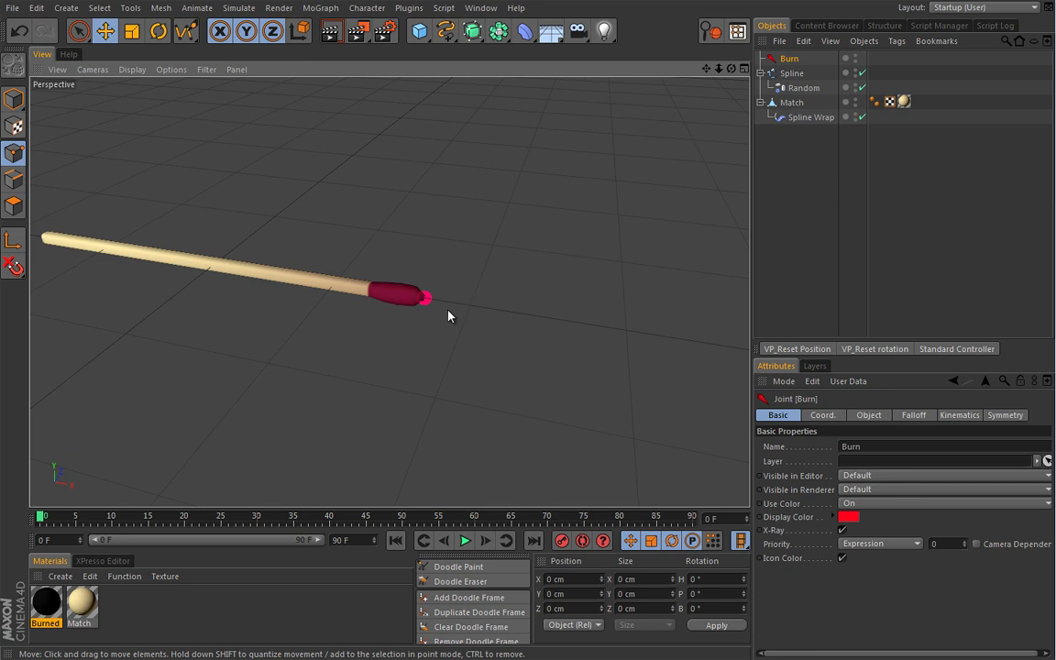
# Step: Add a Constraint tag to the Random effector with PSR enabled
pyautogui.click(804, 88)
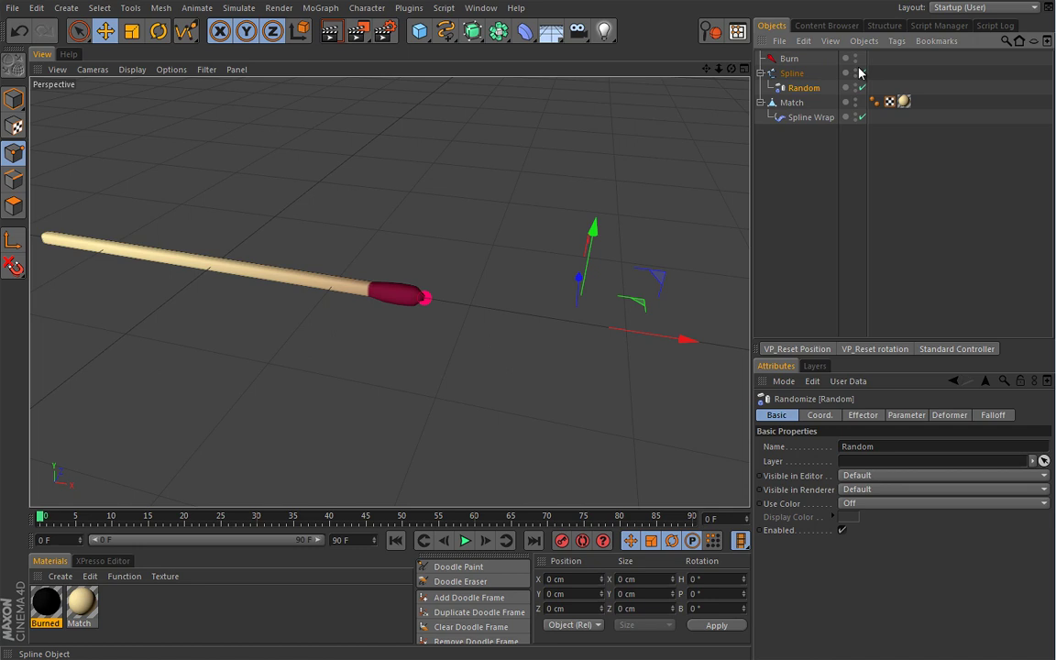
pyautogui.click(896, 42)
pyautogui.moveTo(939, 78)
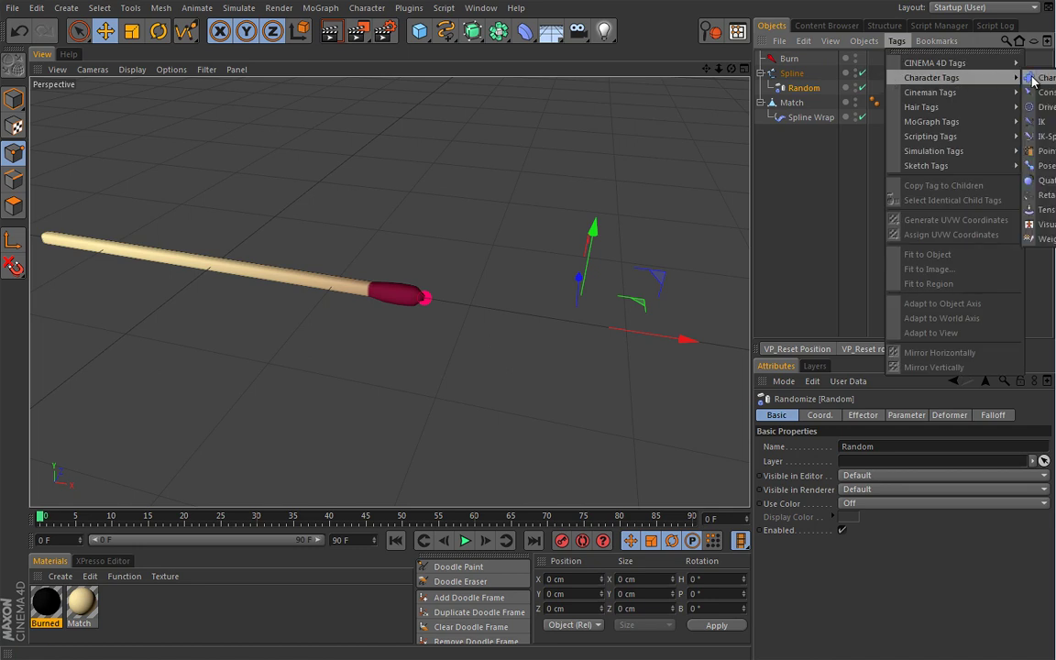
pyautogui.click(1045, 92)
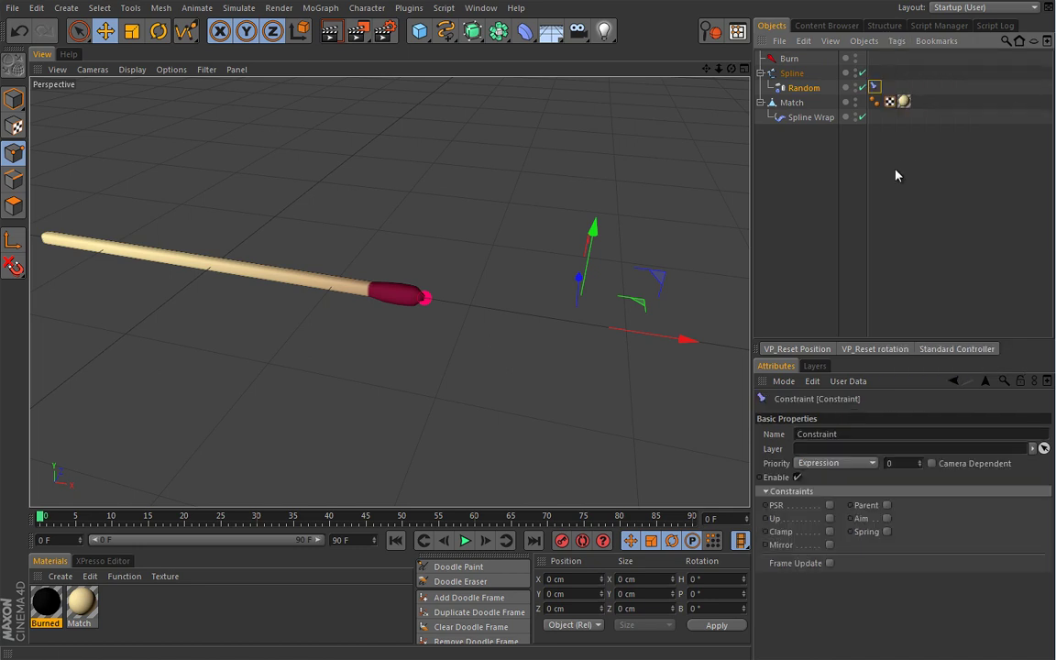
pyautogui.click(830, 505)
# Step: Set the PSR constraint's target to the Burn joint and untick rotation (R)
pyautogui.click(793, 415)
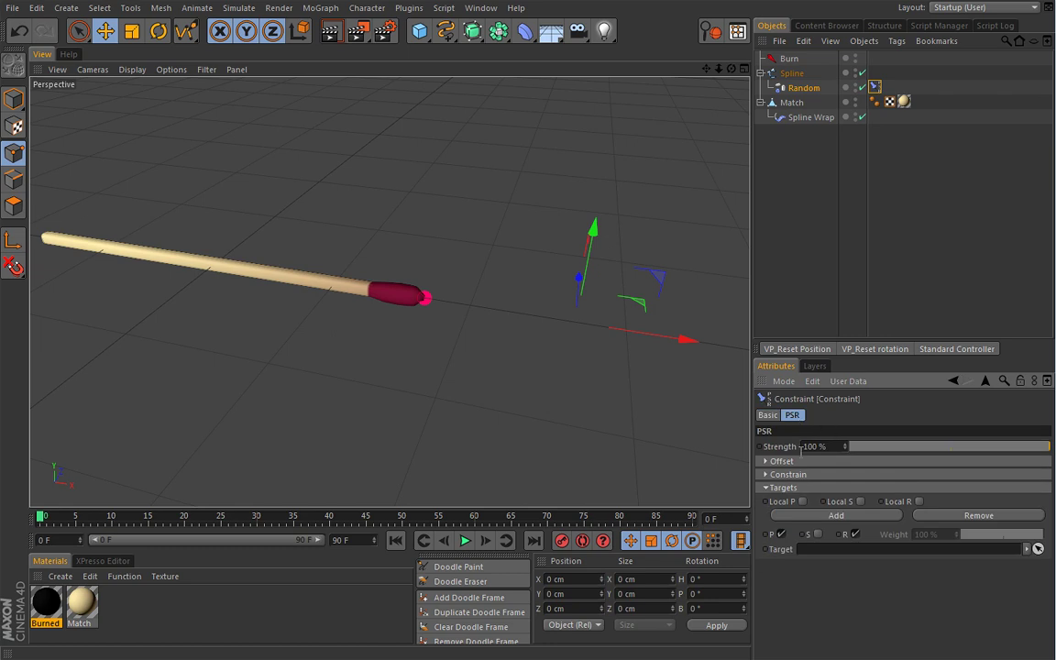
pyautogui.click(781, 462)
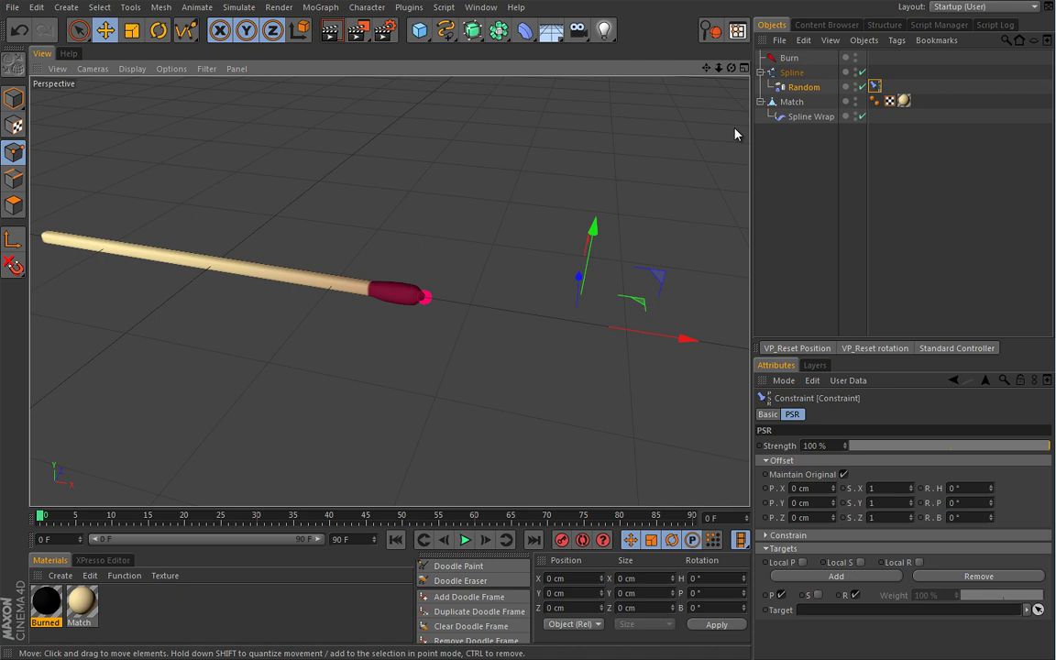
pyautogui.moveTo(786, 58)
pyautogui.mouseDown()
pyautogui.moveTo(700, 341)
pyautogui.moveTo(798, 611)
pyautogui.moveTo(811, 618)
pyautogui.mouseUp()
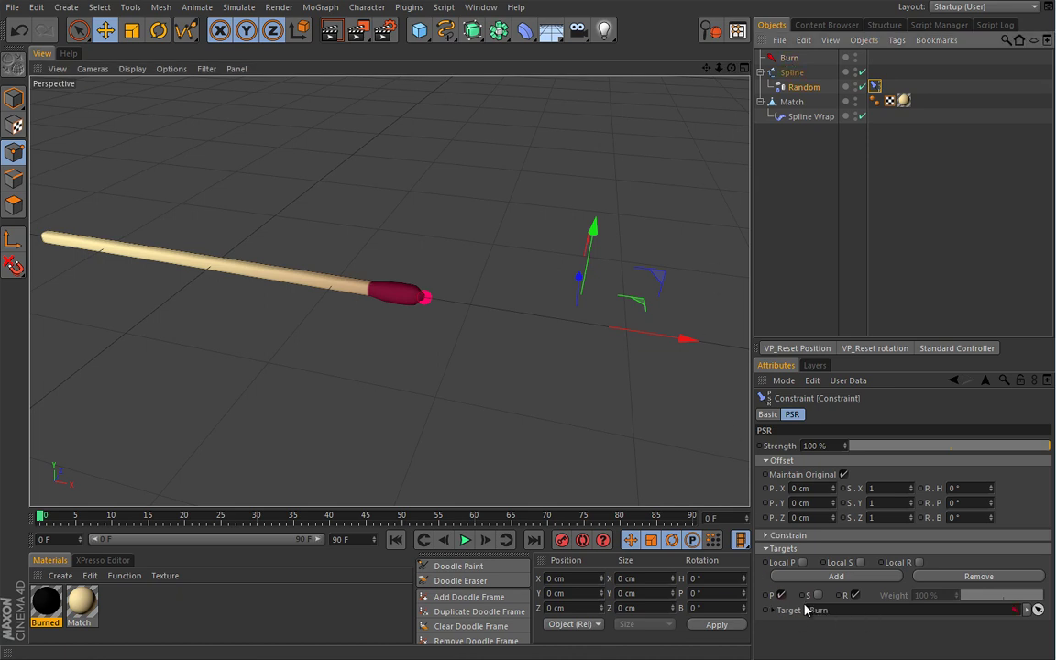
pyautogui.click(856, 595)
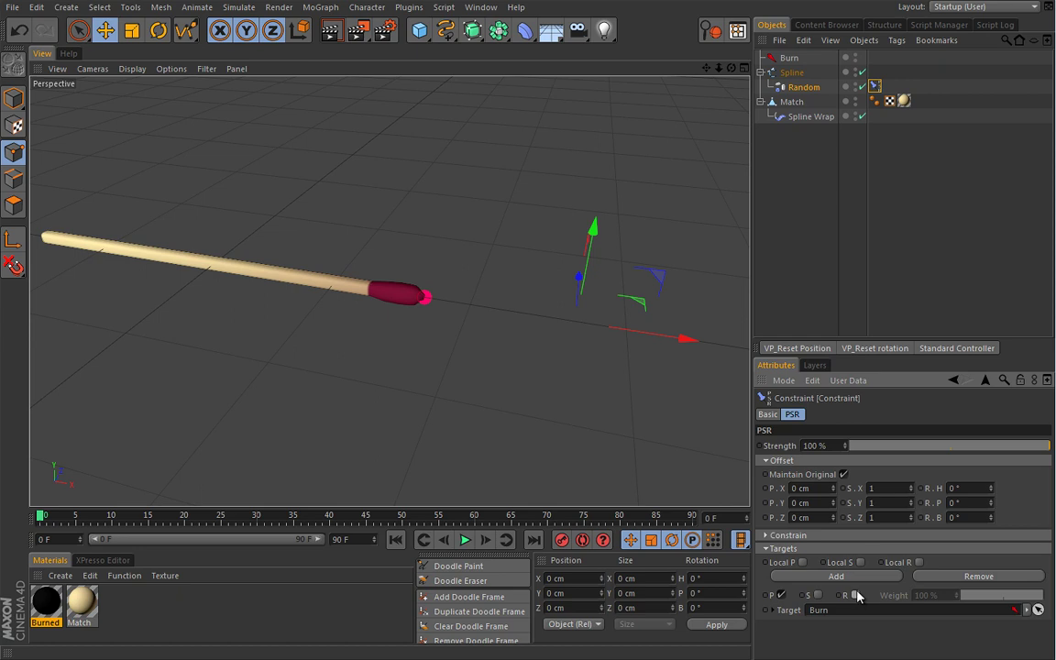
pyautogui.click(788, 58)
pyautogui.click(807, 88)
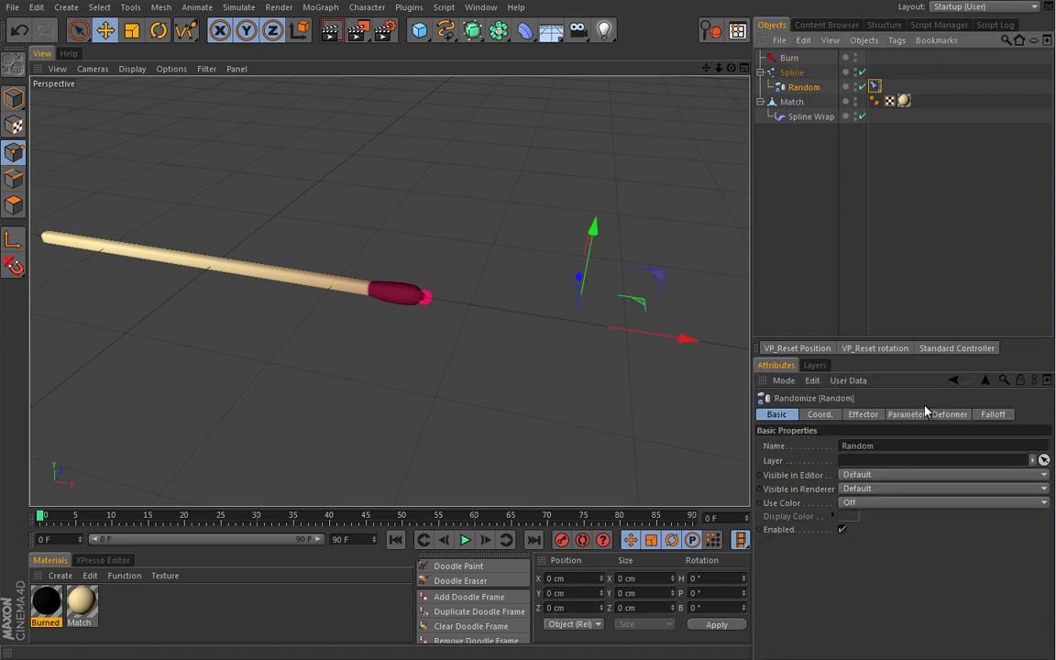
pyautogui.click(996, 416)
pyautogui.click(849, 459)
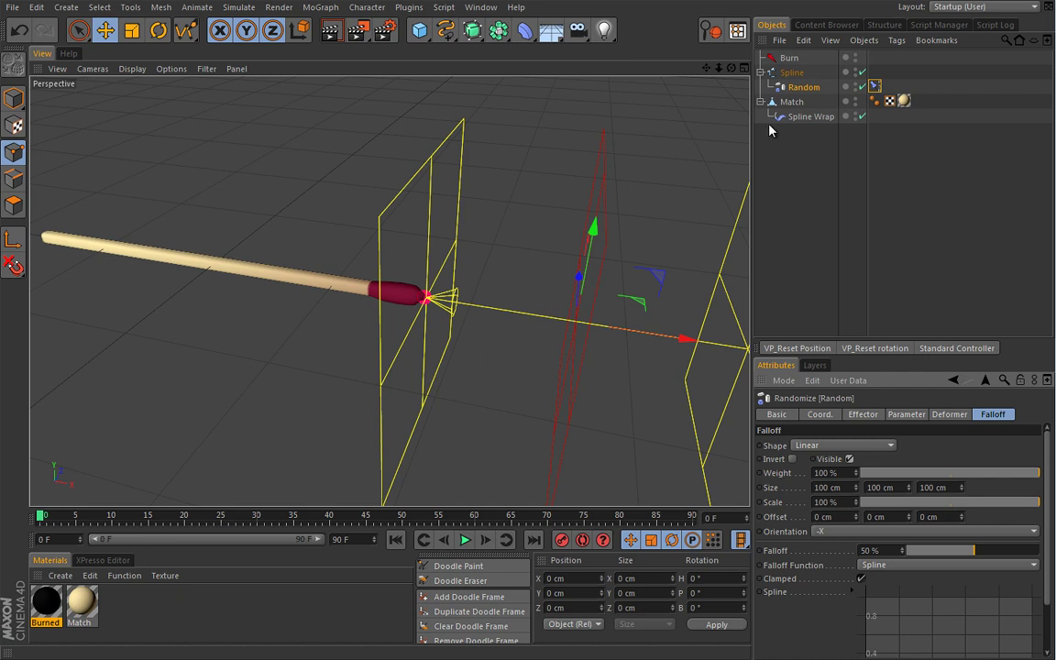
pyautogui.click(442, 297)
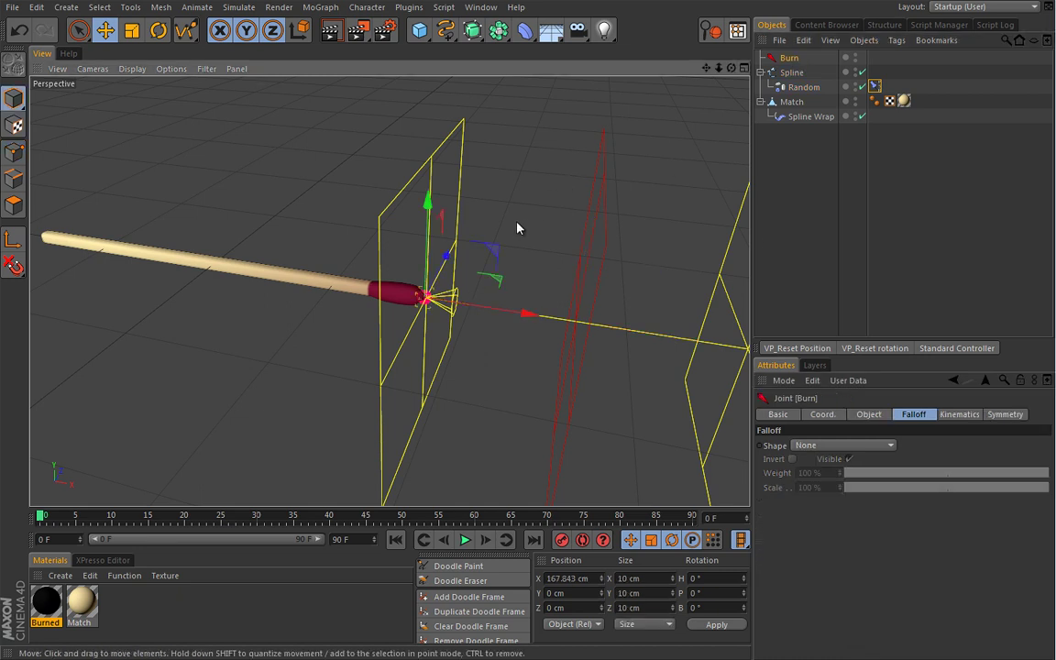
pyautogui.moveTo(524, 309)
pyautogui.mouseDown()
pyautogui.moveTo(300, 293)
pyautogui.moveTo(486, 312)
pyautogui.moveTo(435, 305)
pyautogui.moveTo(506, 275)
pyautogui.mouseUp()
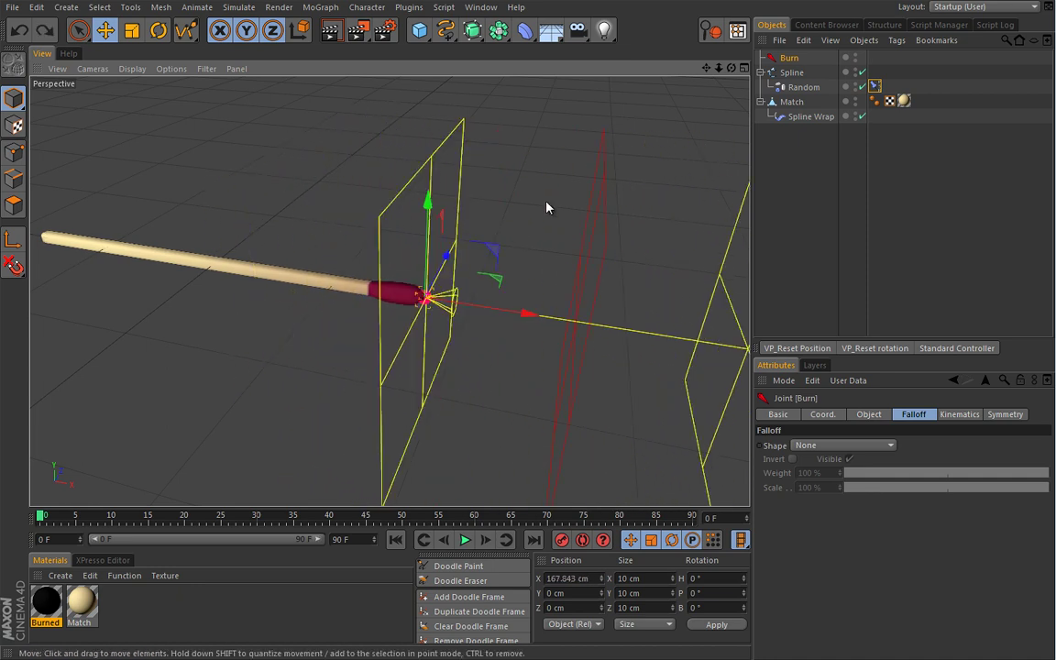
pyautogui.click(803, 87)
pyautogui.click(849, 459)
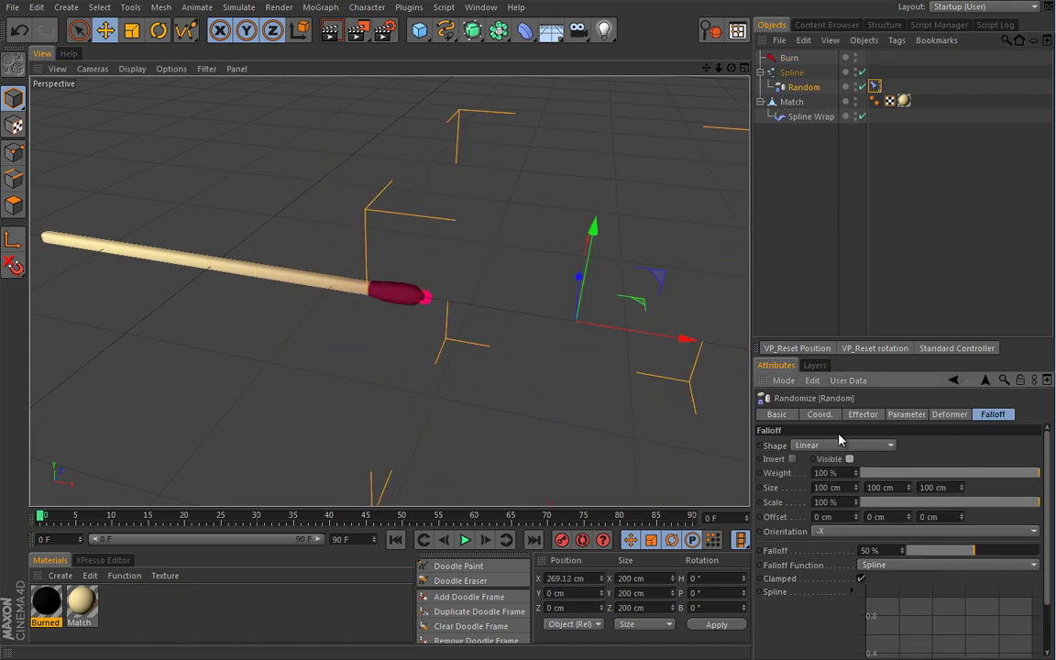
pyautogui.click(818, 165)
pyautogui.click(792, 59)
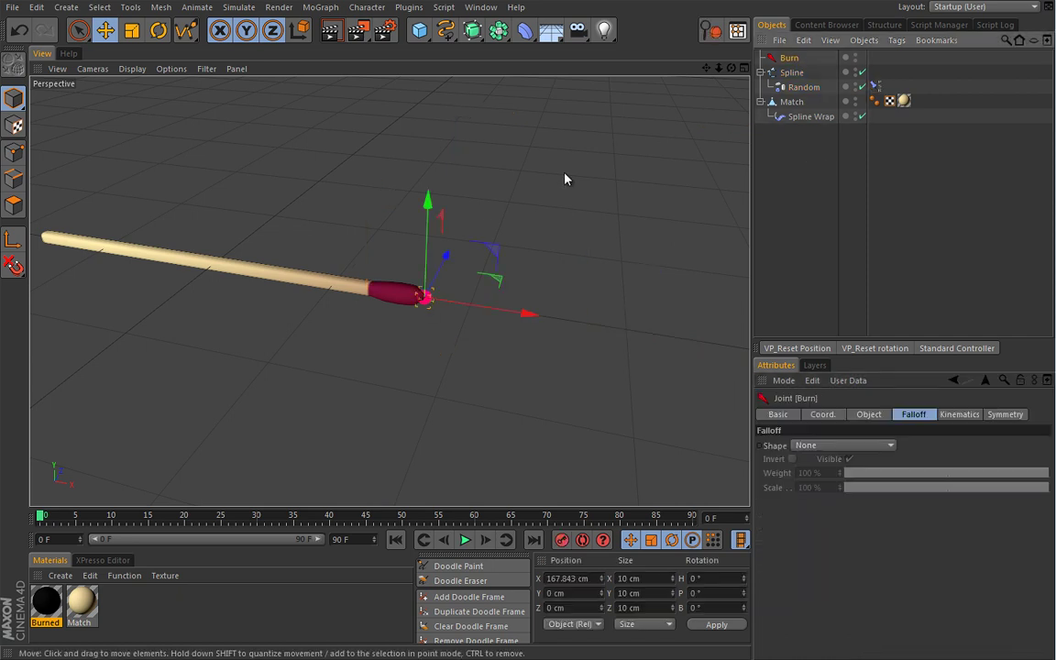
pyautogui.scroll(2, 404, 266)
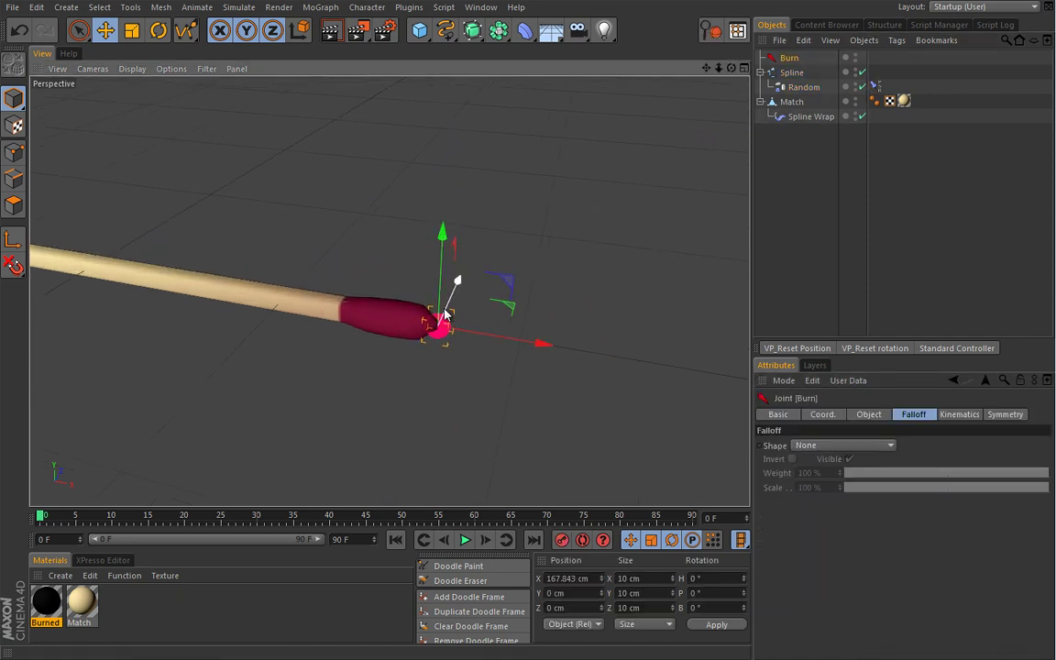
pyautogui.moveTo(543, 345)
pyautogui.mouseDown()
pyautogui.moveTo(228, 342)
pyautogui.moveTo(511, 354)
pyautogui.moveTo(551, 367)
pyautogui.moveTo(424, 346)
pyautogui.moveTo(490, 346)
pyautogui.mouseUp()
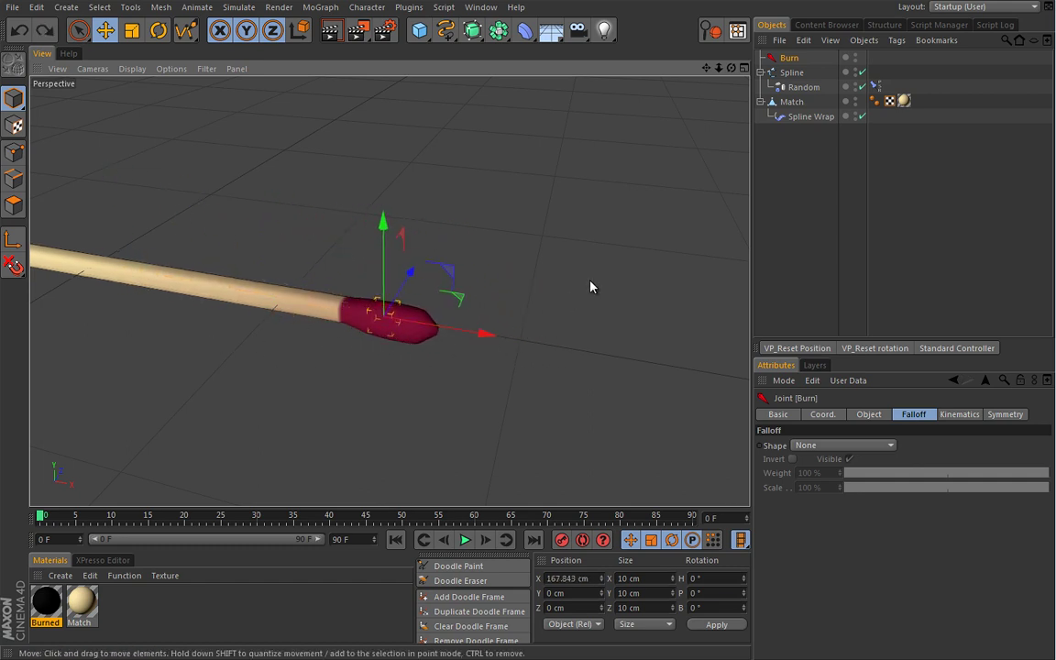
# Step: Return the Burn joint to the tip and Freeze All, storing 167.843 cm as frozen X
pyautogui.hotkey('ctrl', 'z')
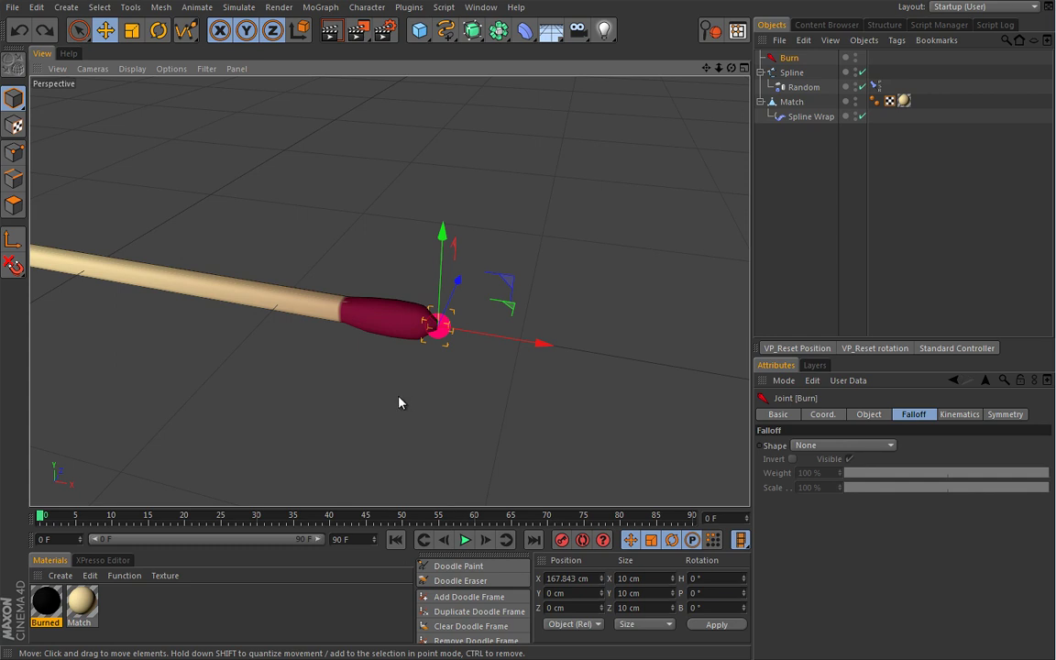
pyautogui.click(822, 414)
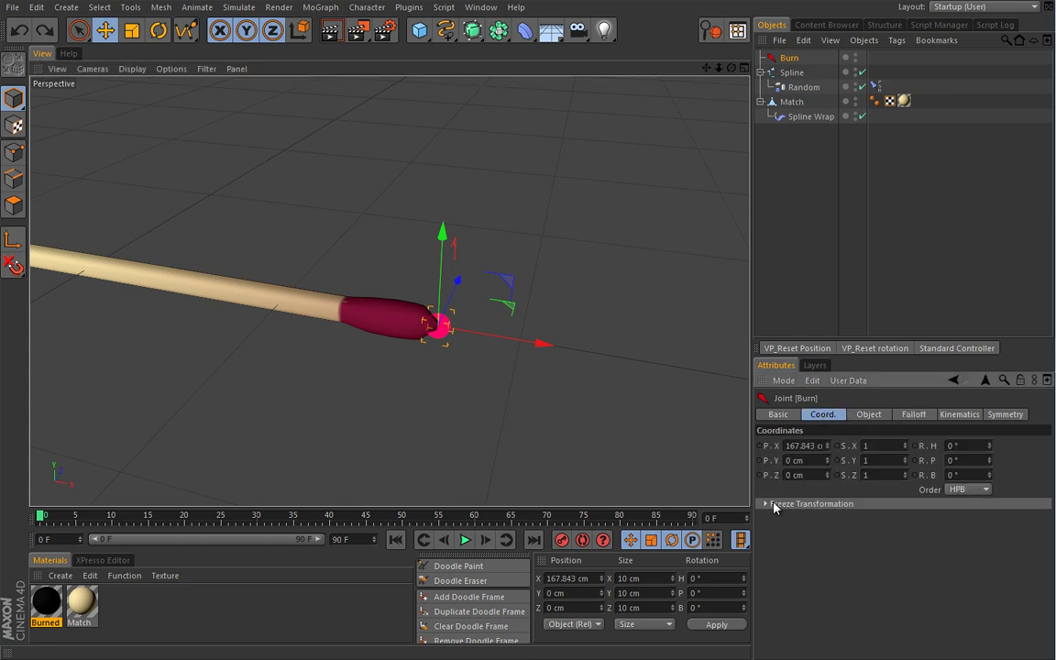
pyautogui.click(765, 504)
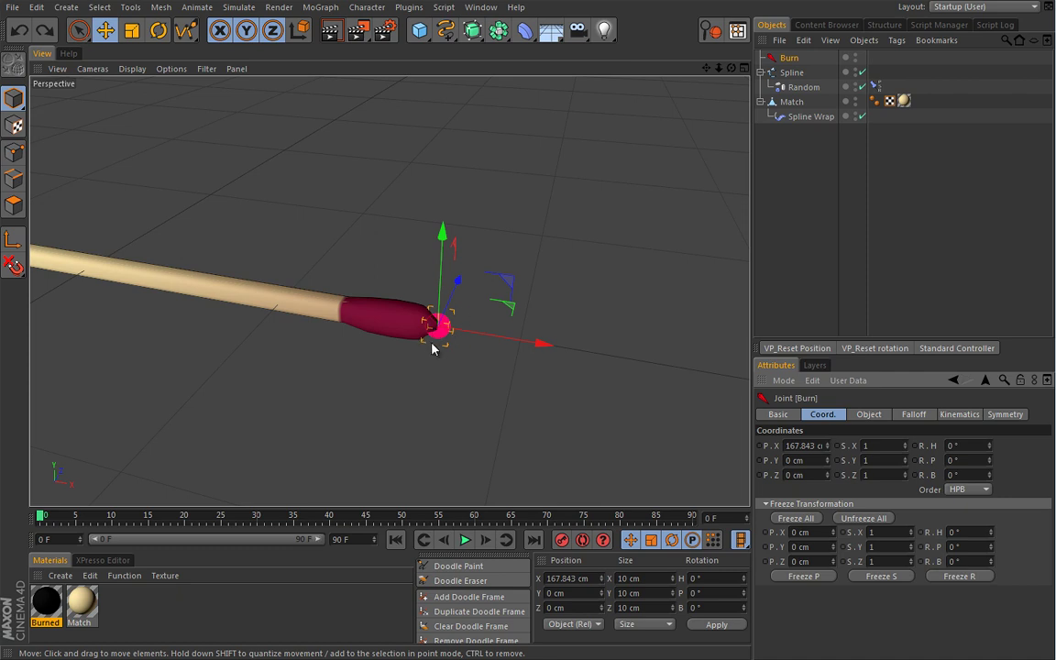
pyautogui.click(794, 519)
# Step: Test-move the frozen Burn joint along X, then undo the move
pyautogui.scroll(-2, 562, 386)
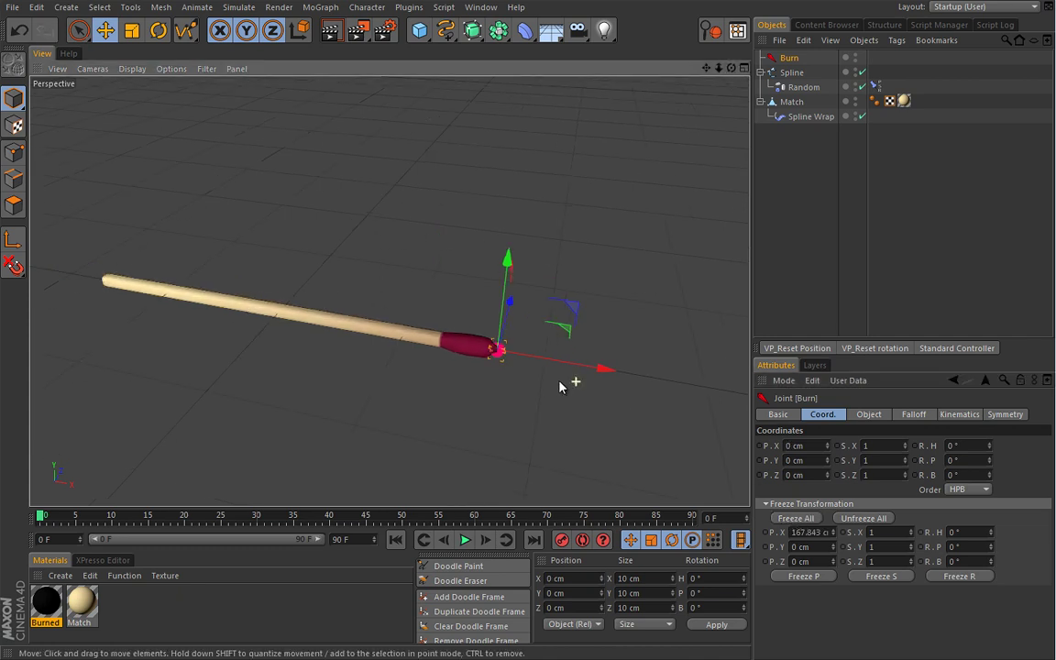
pyautogui.scroll(-1, 554, 387)
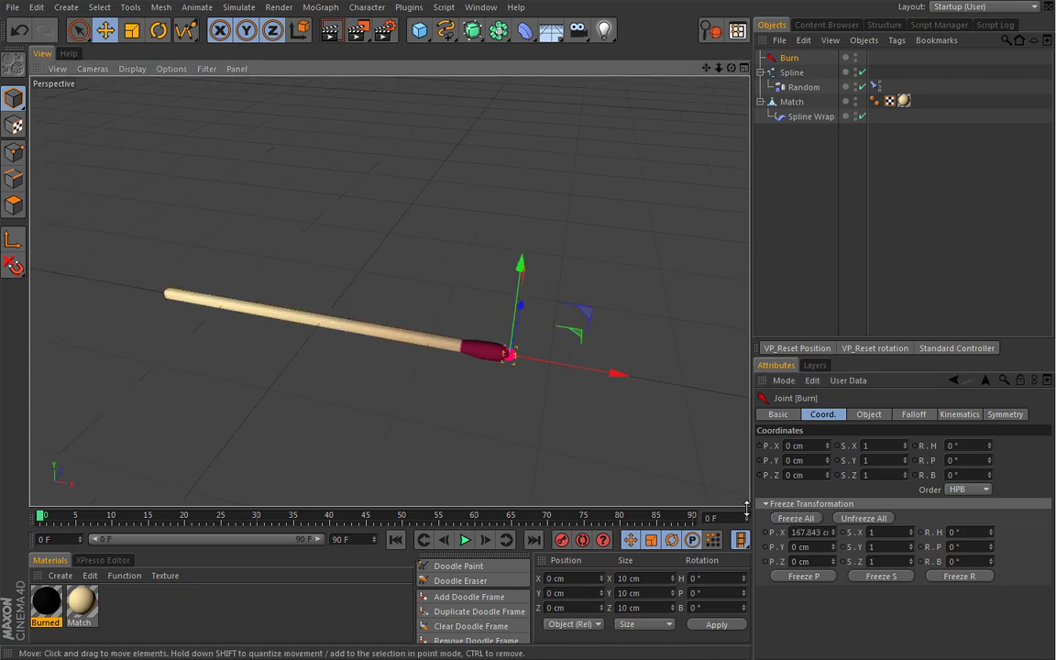
pyautogui.keyDown('alt'); pyautogui.moveTo(468, 349); pyautogui.dragTo(422, 286, button='middle'); pyautogui.keyUp('alt')
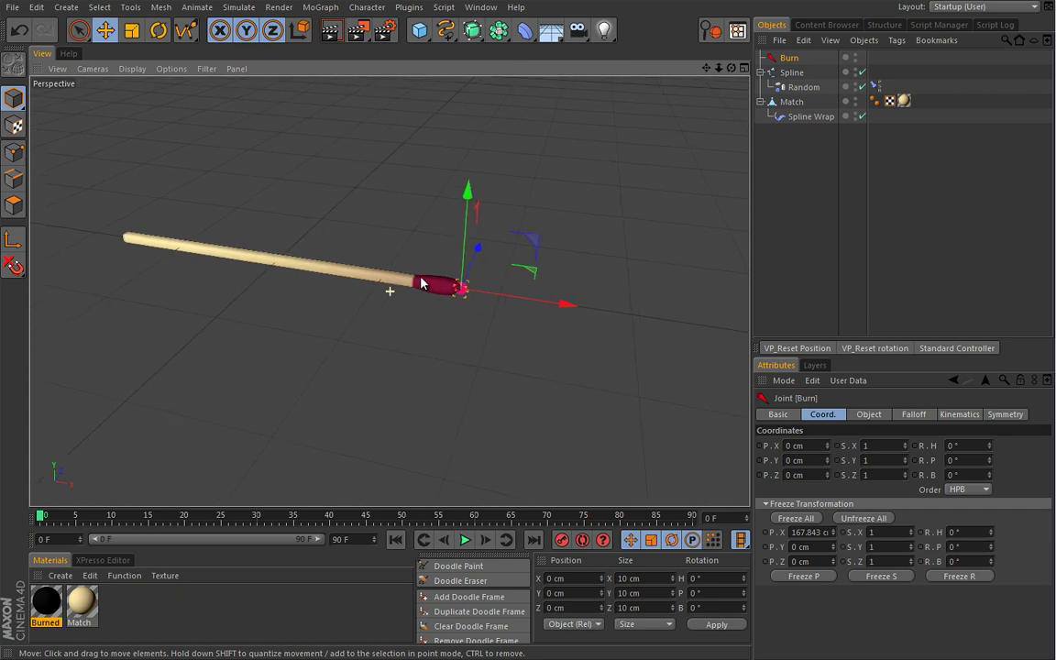
pyautogui.moveTo(559, 302)
pyautogui.mouseDown()
pyautogui.moveTo(354, 292)
pyautogui.moveTo(566, 317)
pyautogui.moveTo(353, 308)
pyautogui.moveTo(542, 318)
pyautogui.moveTo(486, 302)
pyautogui.moveTo(414, 310)
pyautogui.mouseUp()
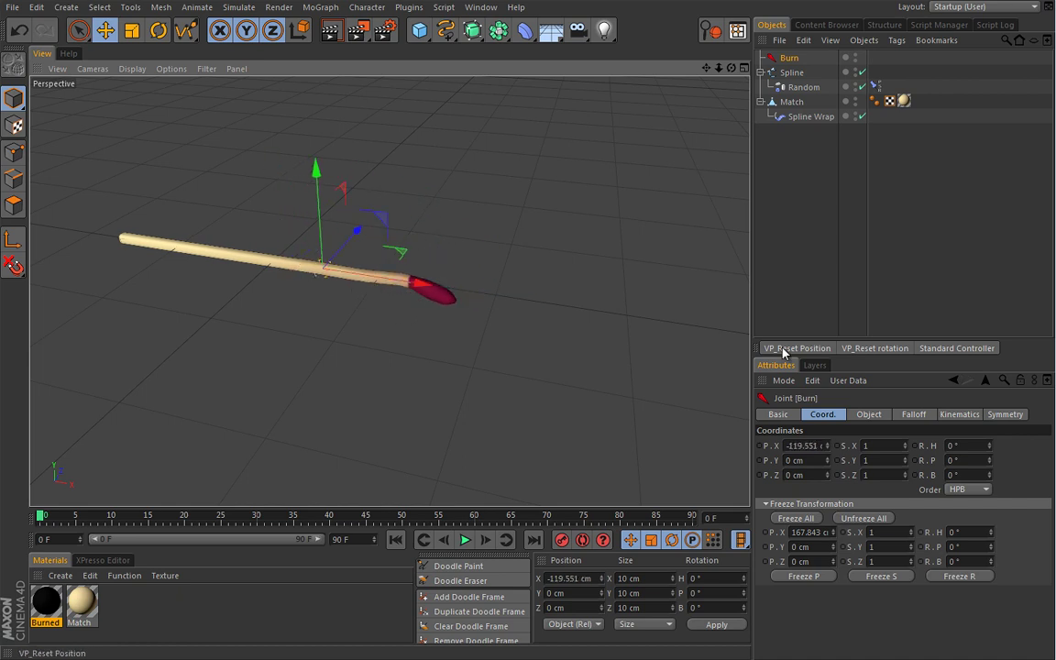
pyautogui.hotkey('ctrl', 'z')
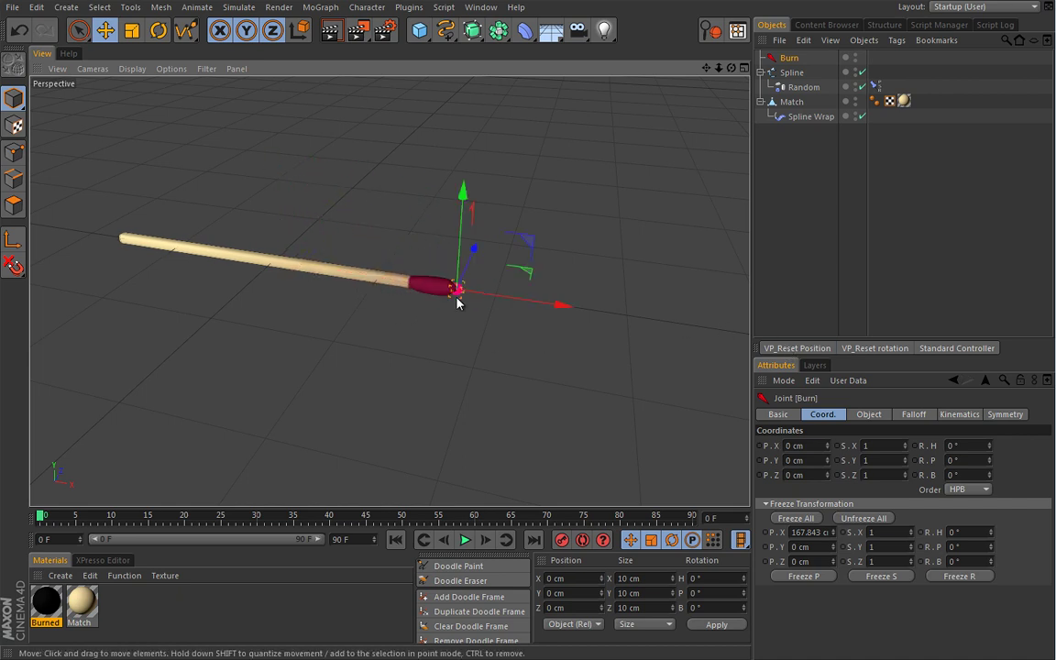
pyautogui.scroll(3, 439, 330)
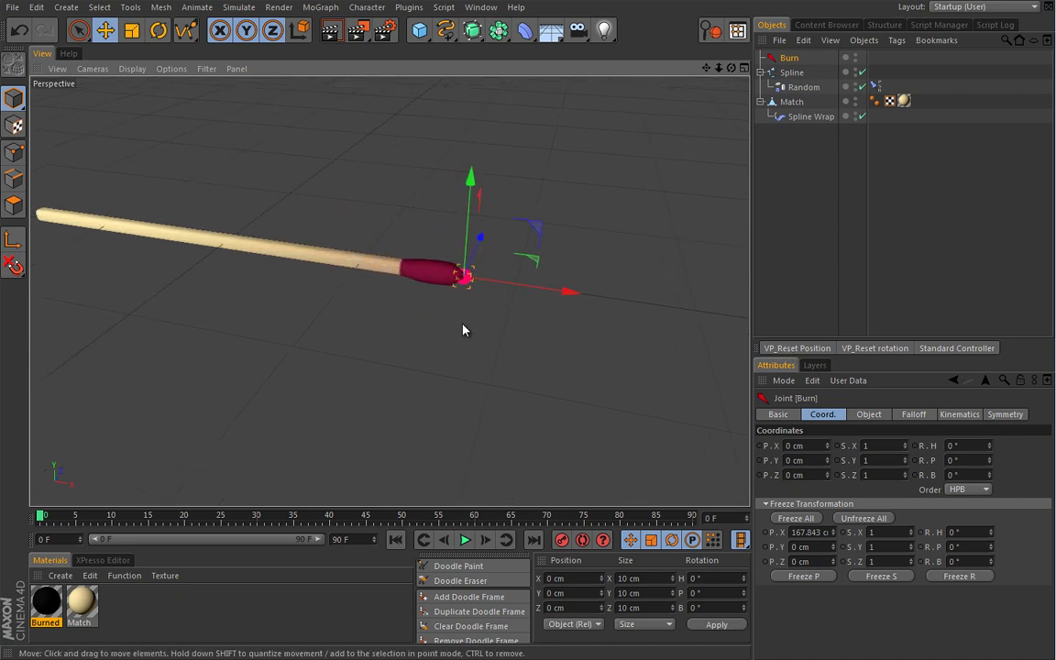
pyautogui.keyDown('alt'); pyautogui.moveTo(463, 330); pyautogui.dragTo(429, 357); pyautogui.keyUp('alt')
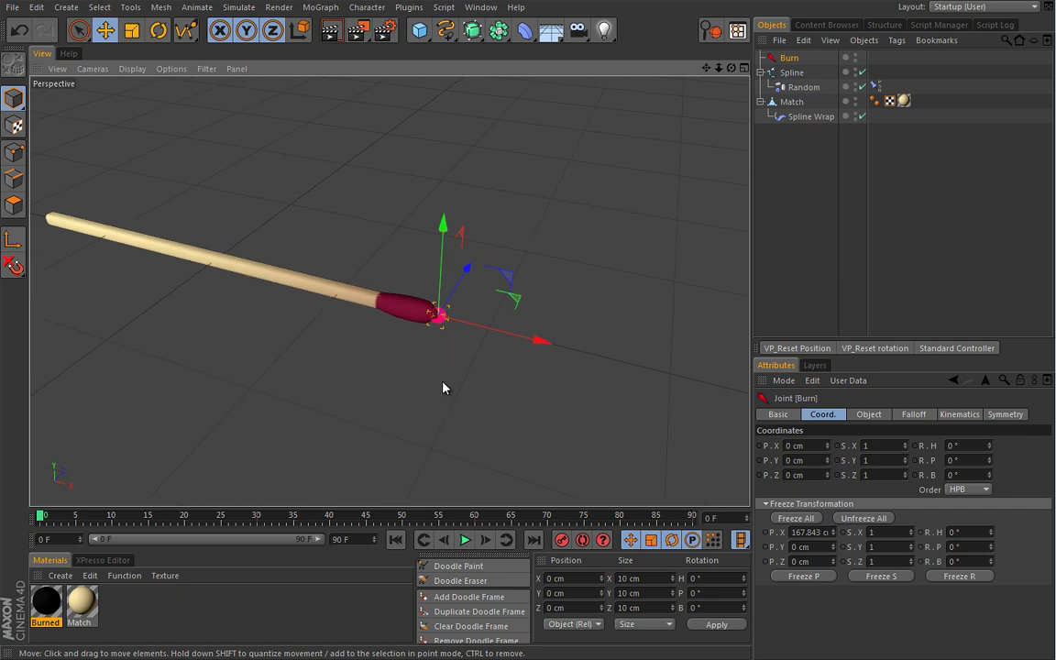
pyautogui.moveTo(436, 405)
pyautogui.keyDown('alt'); pyautogui.mouseDown()
pyautogui.moveTo(429, 379)
pyautogui.moveTo(431, 395)
pyautogui.mouseUp(); pyautogui.keyUp('alt')
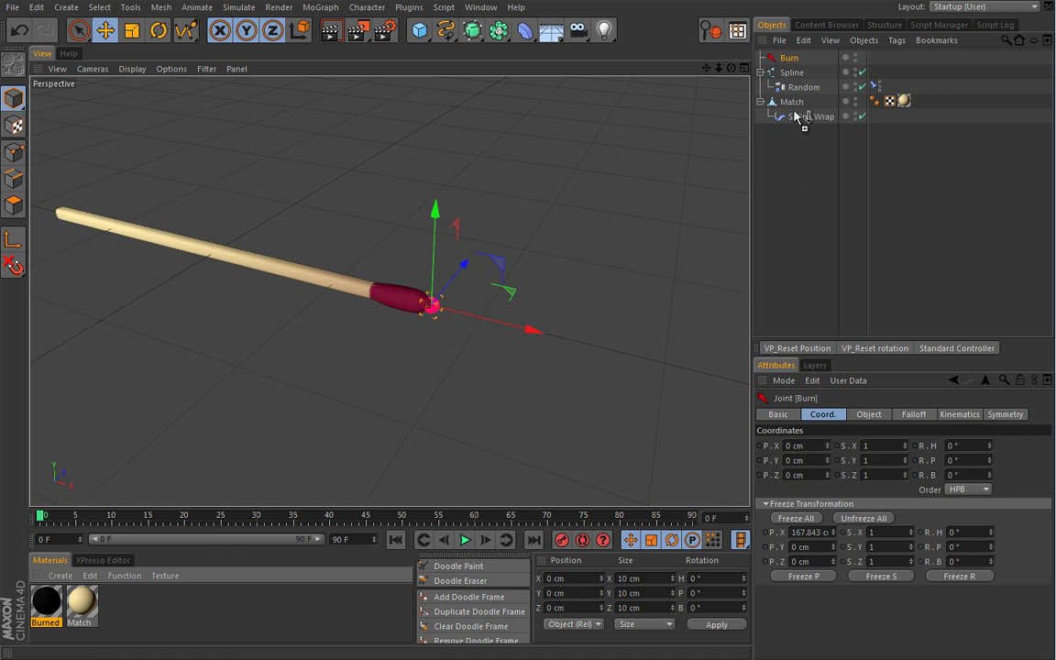
# Step: Apply the Burned material to Match with Cubic projection and Tile turned off
pyautogui.moveTo(795, 111); pyautogui.dragTo(796, 103)
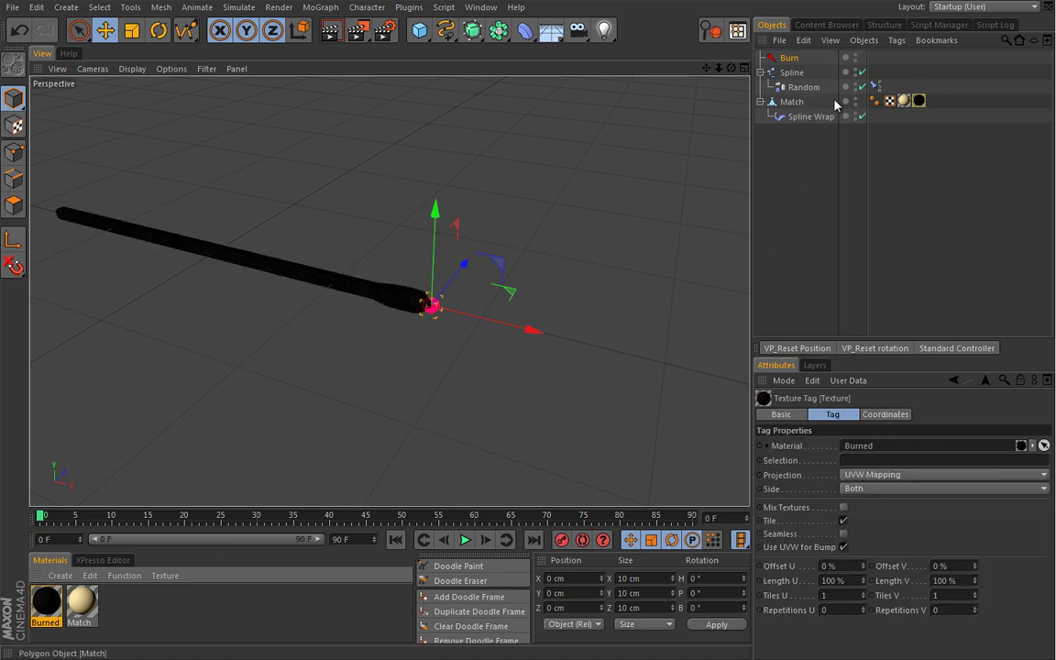
pyautogui.keyDown('alt'); pyautogui.moveTo(459, 271); pyautogui.dragTo(523, 288, button='middle'); pyautogui.keyUp('alt')
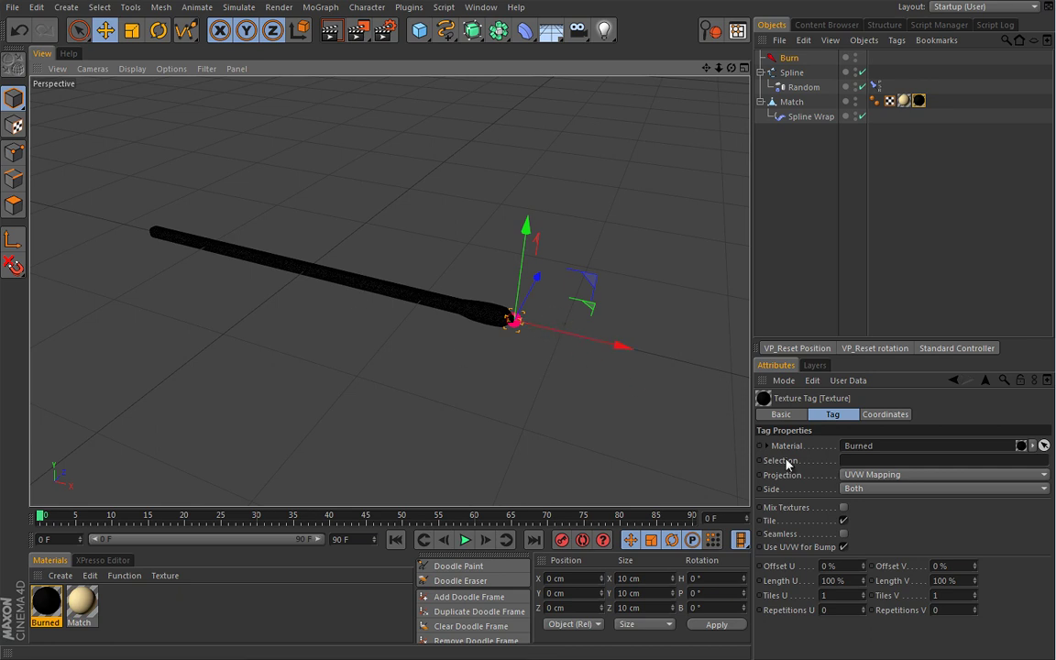
pyautogui.click(858, 476)
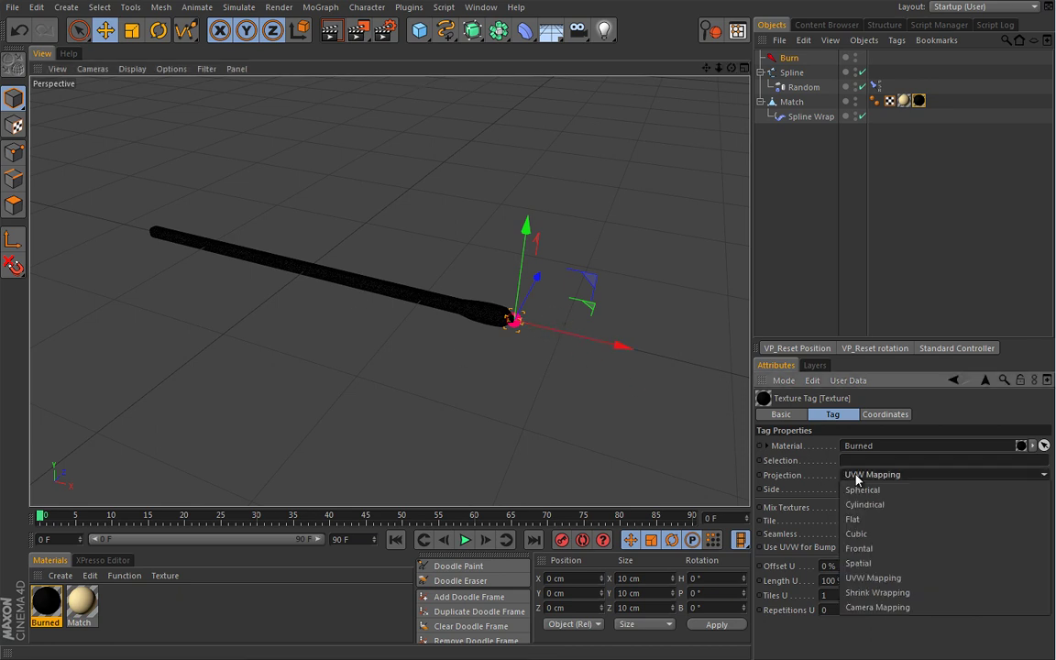
pyautogui.click(860, 534)
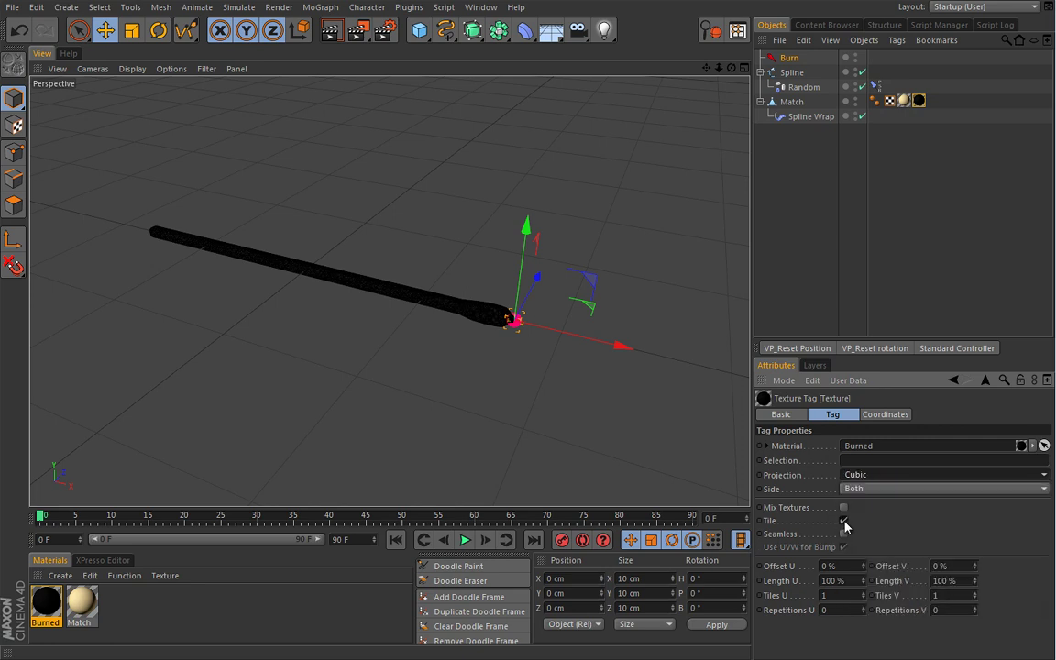
pyautogui.click(844, 521)
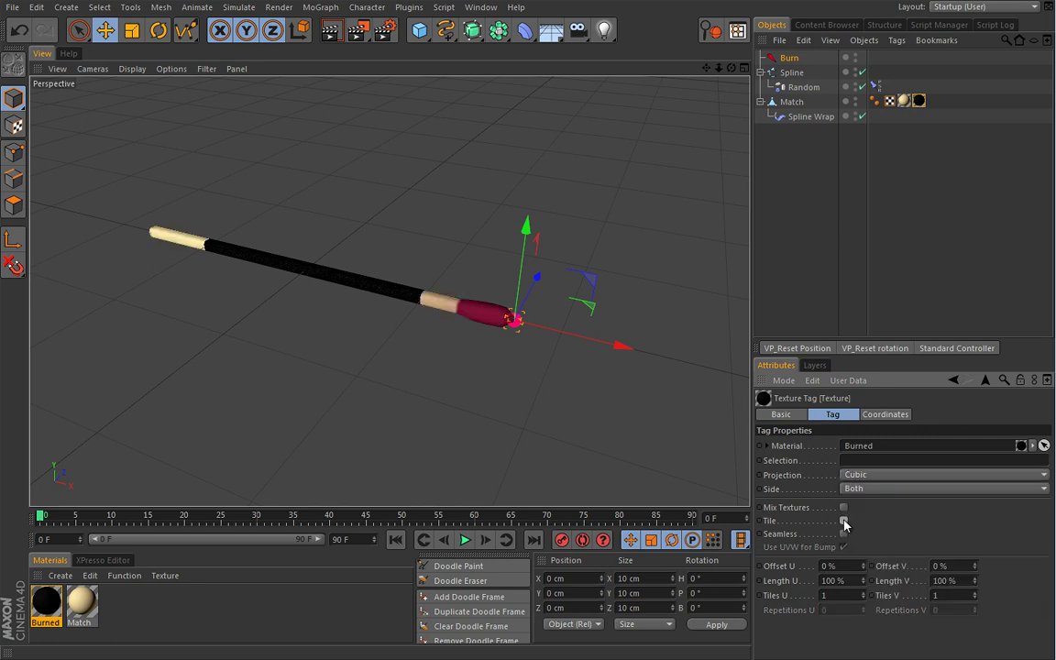
pyautogui.click(20, 127)
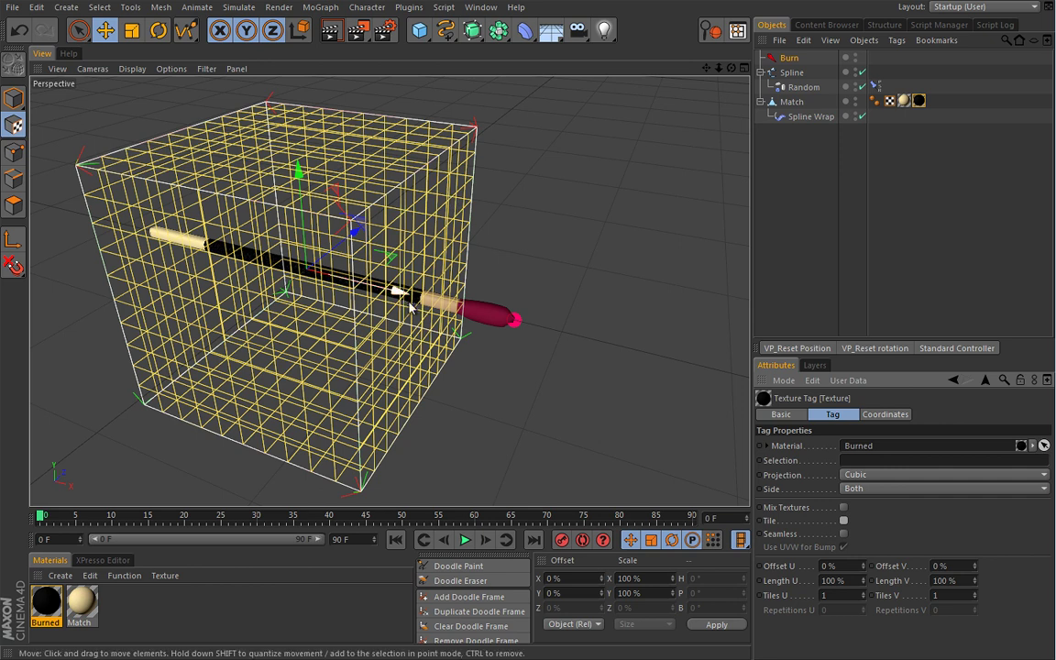
# Step: Fit the Burned texture projection to the Match only, excluding sub-objects
pyautogui.rightClick(921, 103)
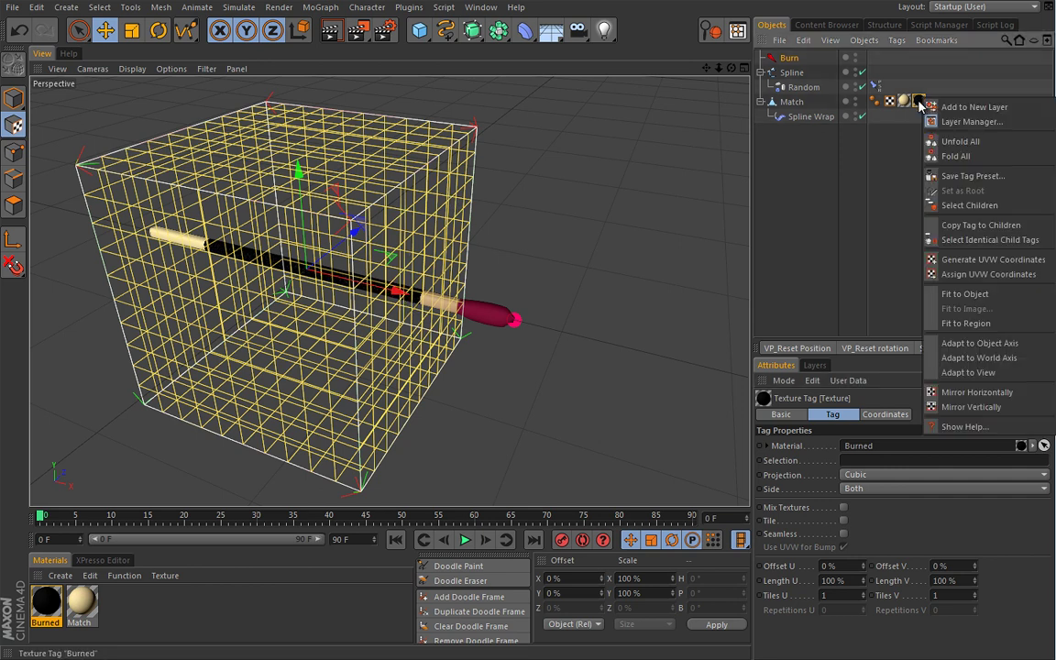
pyautogui.click(970, 295)
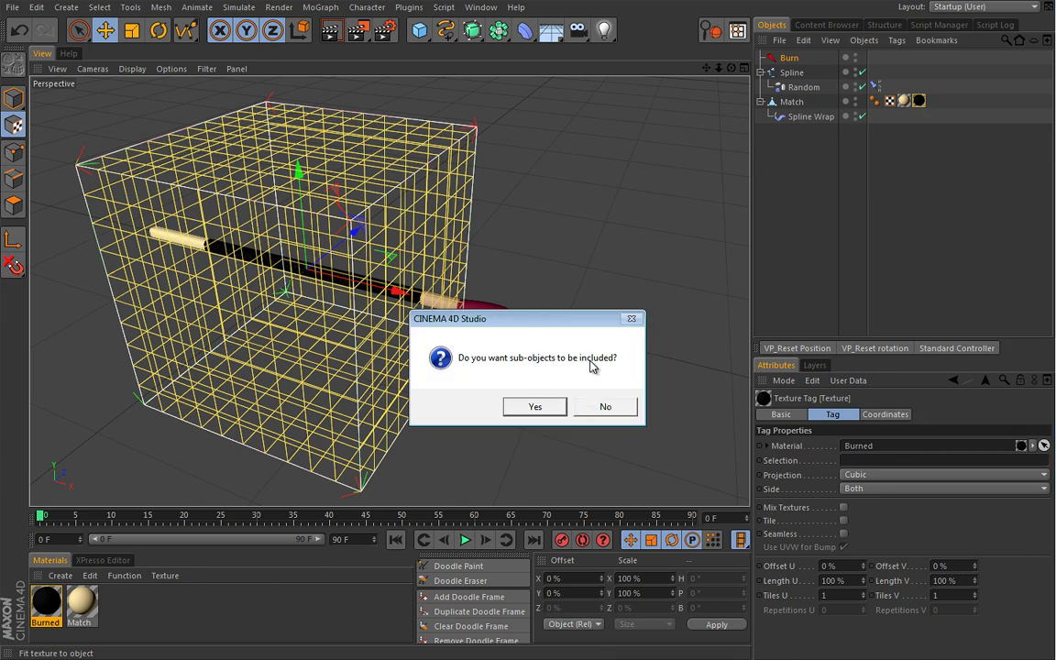
pyautogui.click(604, 407)
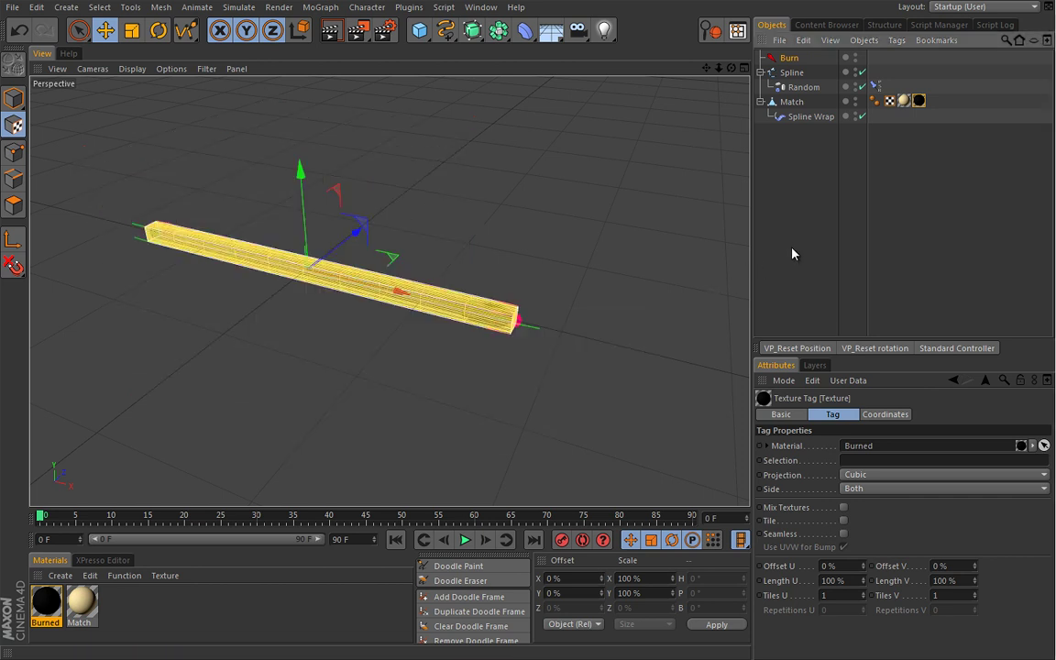
pyautogui.keyDown('alt'); pyautogui.moveTo(506, 339); pyautogui.dragTo(592, 351, button='right'); pyautogui.keyUp('alt')
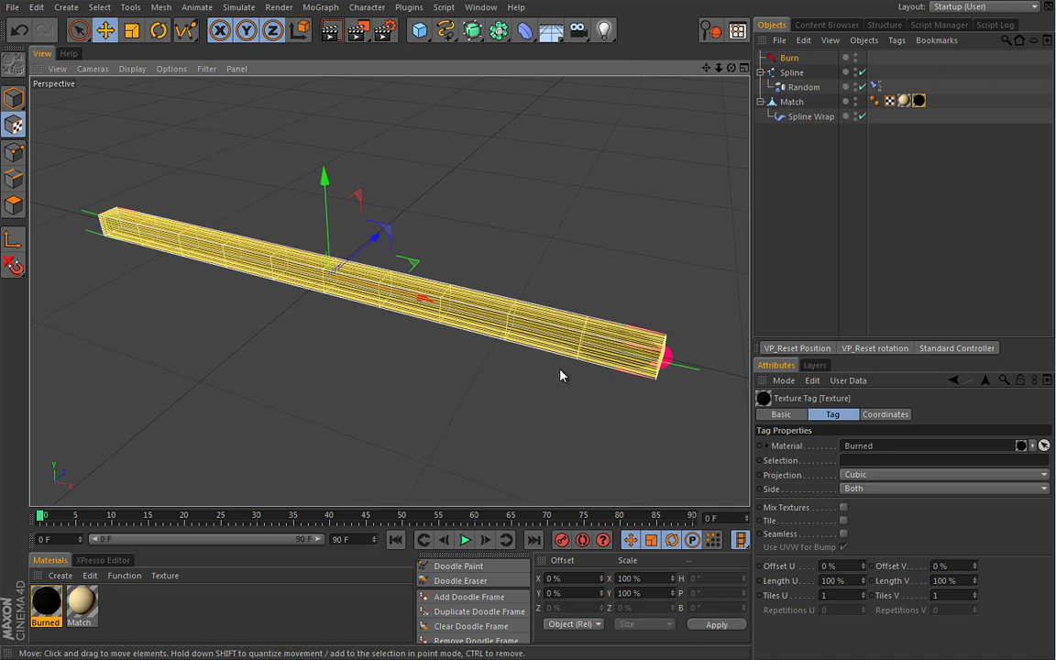
# Step: Scale up the Burned texture's projection box to enclose the match's full thickness
pyautogui.keyDown('alt'); pyautogui.moveTo(562, 375); pyautogui.dragTo(537, 338); pyautogui.keyUp('alt')
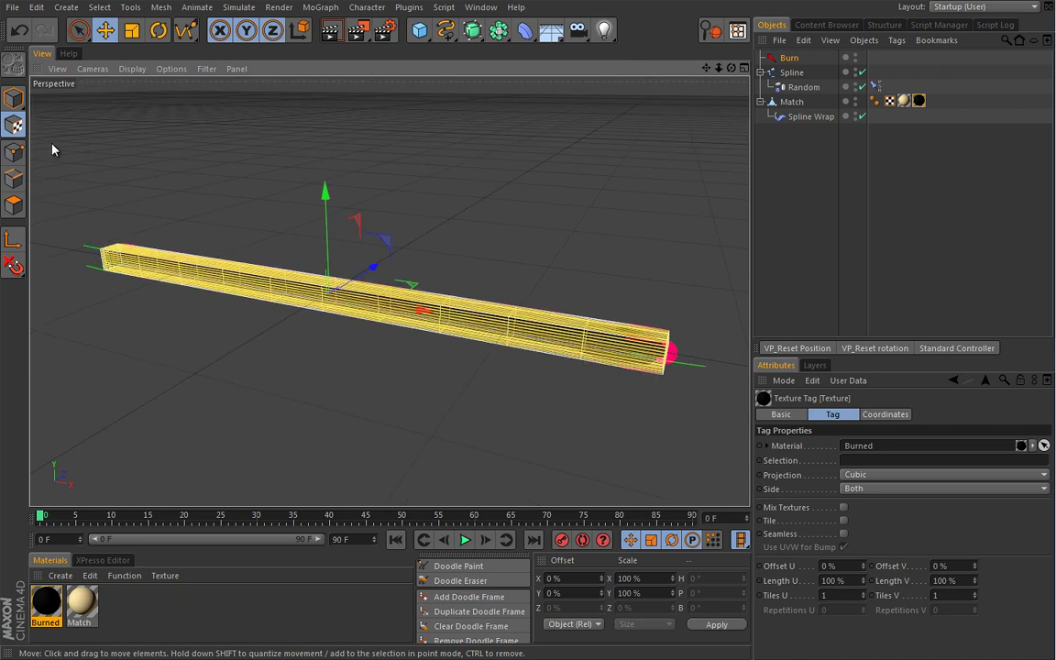
pyautogui.keyDown('alt'); pyautogui.moveTo(184, 182); pyautogui.dragTo(323, 266); pyautogui.keyUp('alt')
pyautogui.press('t')
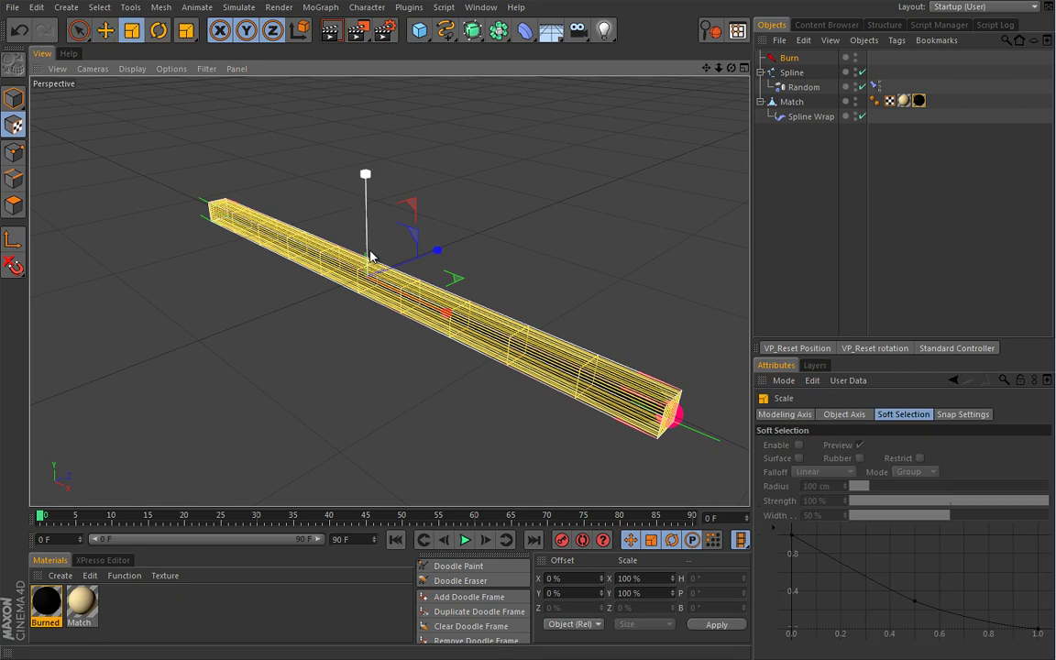
pyautogui.keyDown('alt'); pyautogui.moveTo(407, 228); pyautogui.dragTo(431, 256); pyautogui.keyUp('alt')
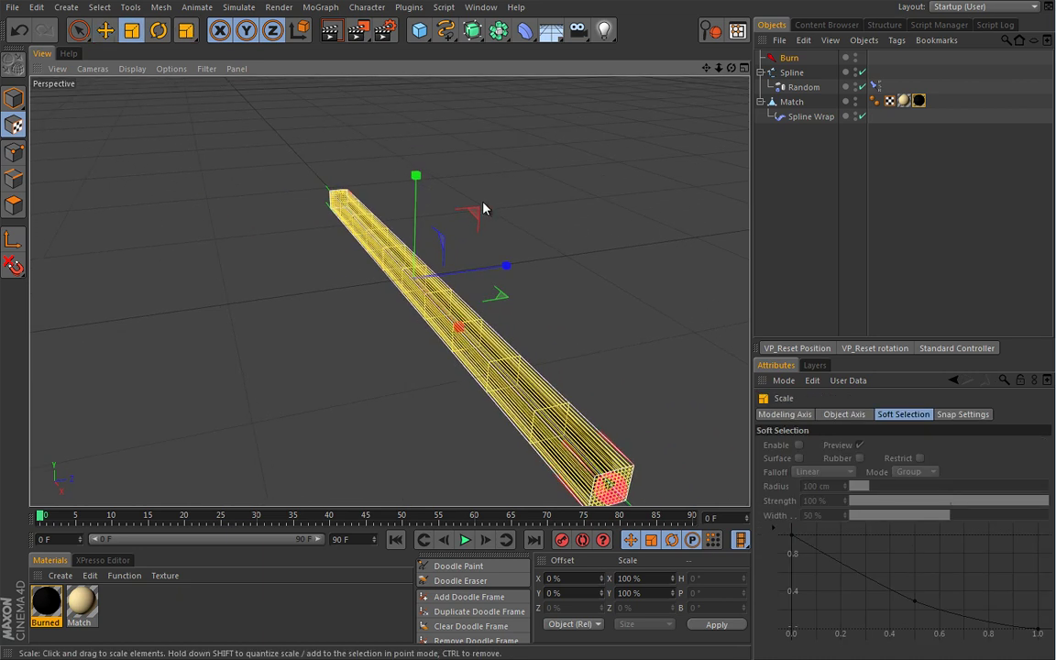
pyautogui.moveTo(472, 217)
pyautogui.mouseDown()
pyautogui.moveTo(580, 170)
pyautogui.moveTo(722, 156)
pyautogui.moveTo(500, 221)
pyautogui.moveTo(478, 214)
pyautogui.moveTo(679, 165)
pyautogui.moveTo(510, 193)
pyautogui.moveTo(578, 181)
pyautogui.moveTo(471, 212)
pyautogui.moveTo(466, 169)
pyautogui.moveTo(630, 166)
pyautogui.moveTo(333, 290)
pyautogui.moveTo(542, 233)
pyautogui.moveTo(476, 238)
pyautogui.mouseUp()
# Step: Go back to Model mode and reselect the Match's Burned texture tag
pyautogui.press('Return')
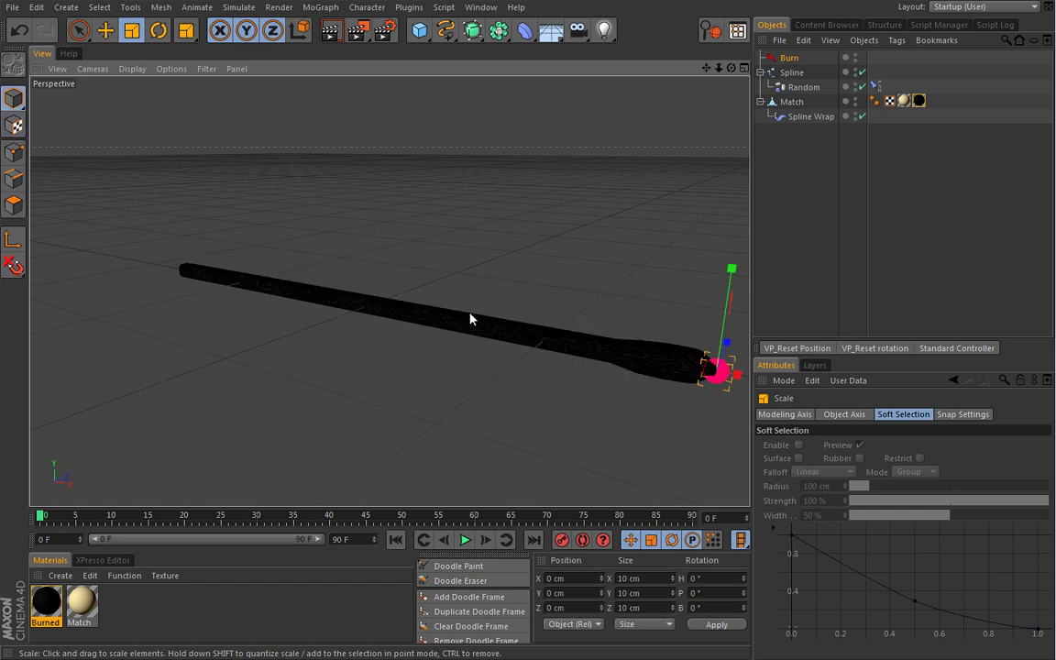
pyautogui.click(794, 102)
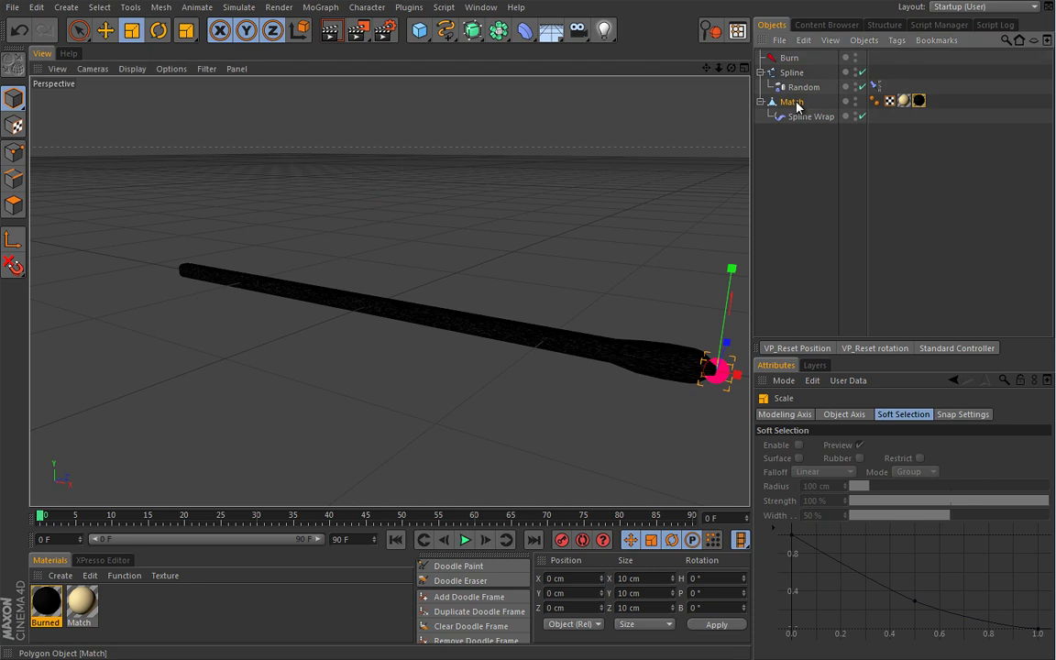
pyautogui.click(919, 101)
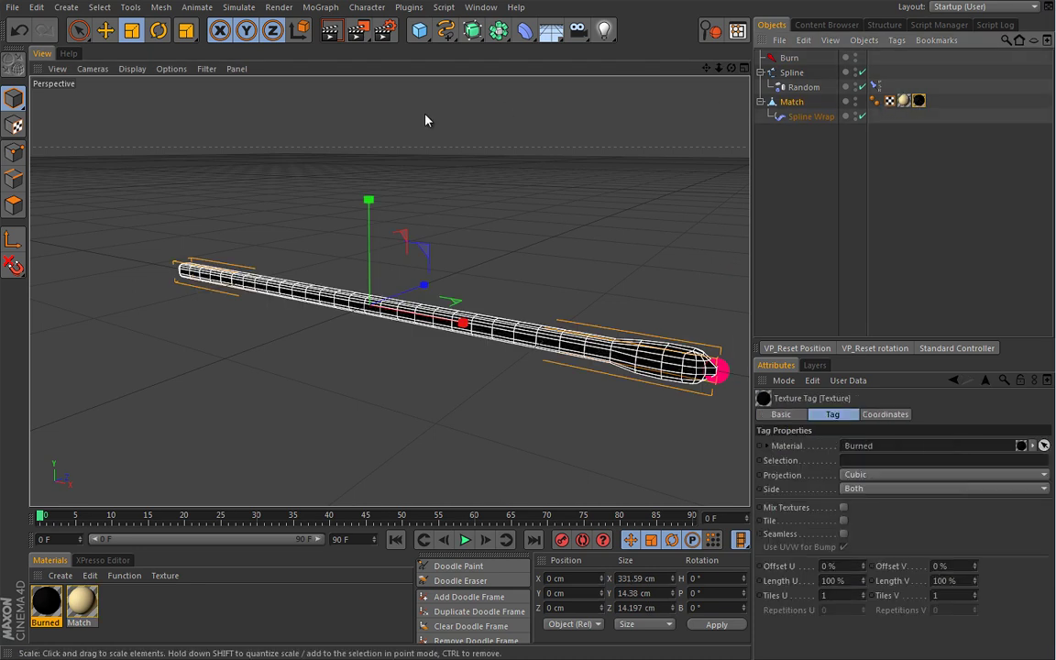
pyautogui.click(14, 126)
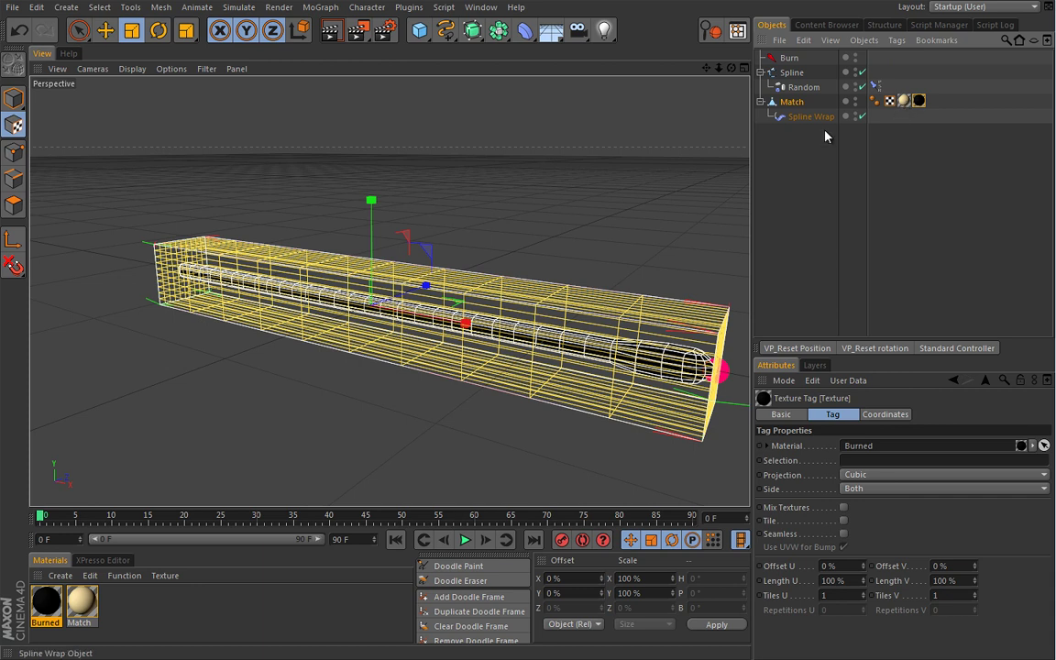
# Step: Deselect everything to check the shading, then select the Burned texture tag again
pyautogui.click(459, 317)
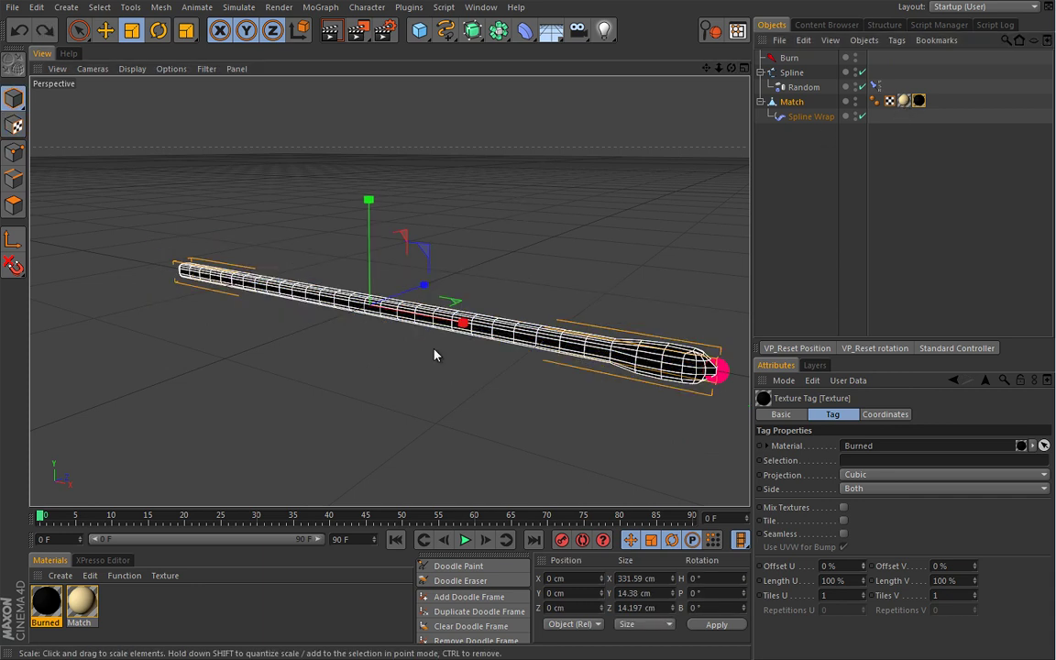
pyautogui.keyDown('alt'); pyautogui.moveTo(380, 357); pyautogui.dragTo(273, 285); pyautogui.keyUp('alt')
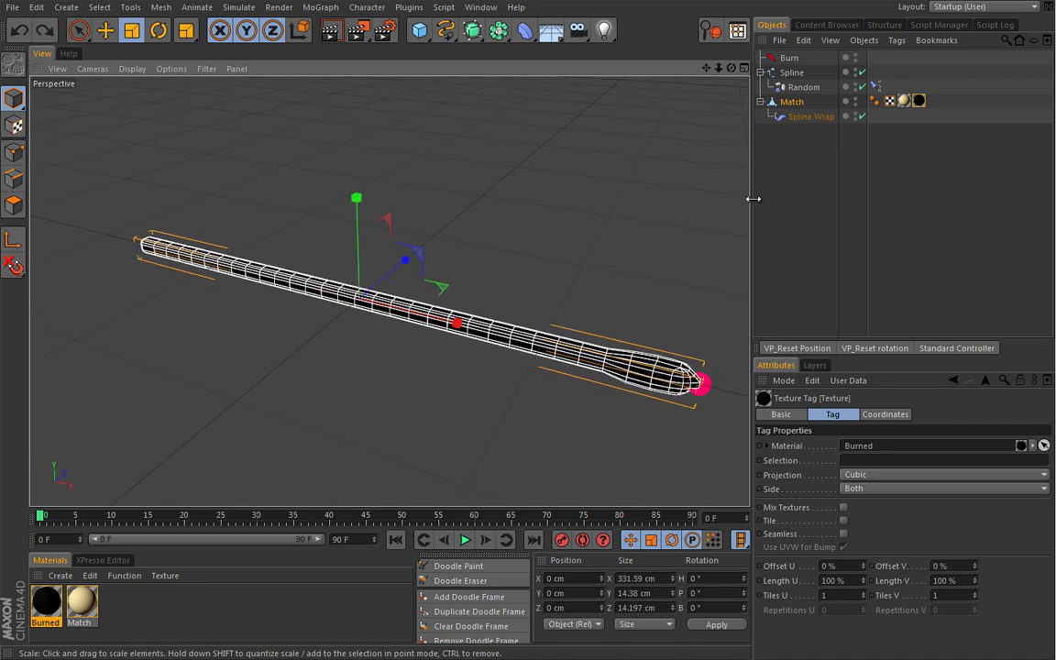
pyautogui.click(914, 126)
pyautogui.click(919, 101)
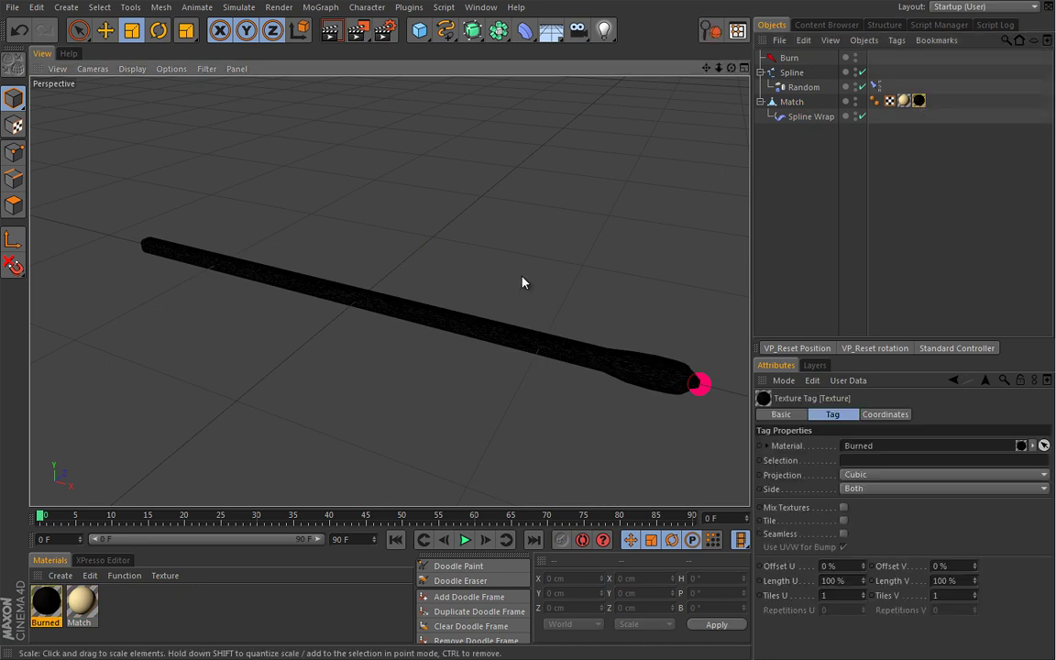
pyautogui.moveTo(524, 281)
pyautogui.keyDown('alt'); pyautogui.mouseDown()
pyautogui.moveTo(494, 256)
pyautogui.moveTo(478, 283)
pyautogui.mouseUp(); pyautogui.keyUp('alt')
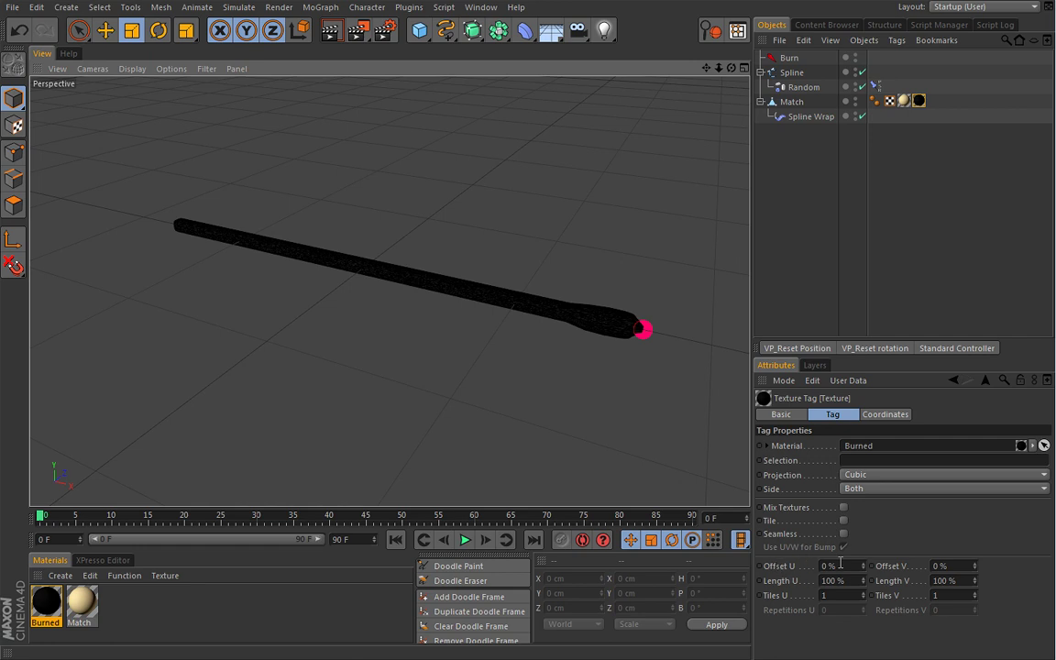
# Step: Set the Burned texture's Offset U to 100% after trying 51%
pyautogui.moveTo(866, 568); pyautogui.dragTo(873, 486)
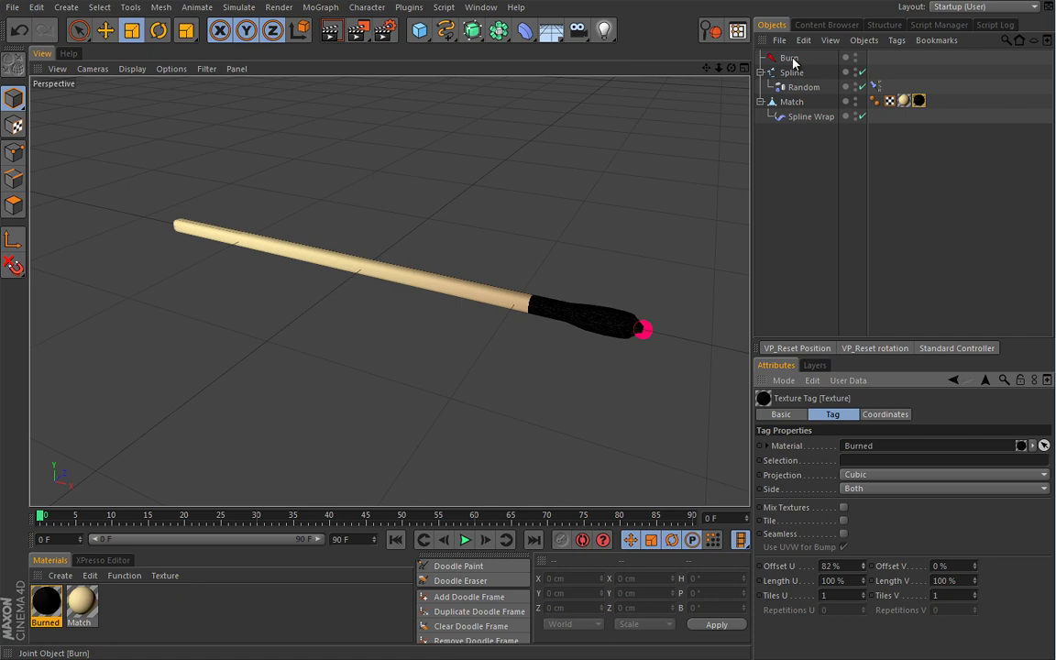
pyautogui.moveTo(853, 566); pyautogui.dragTo(820, 560)
pyautogui.write('100')
pyautogui.press('Return')
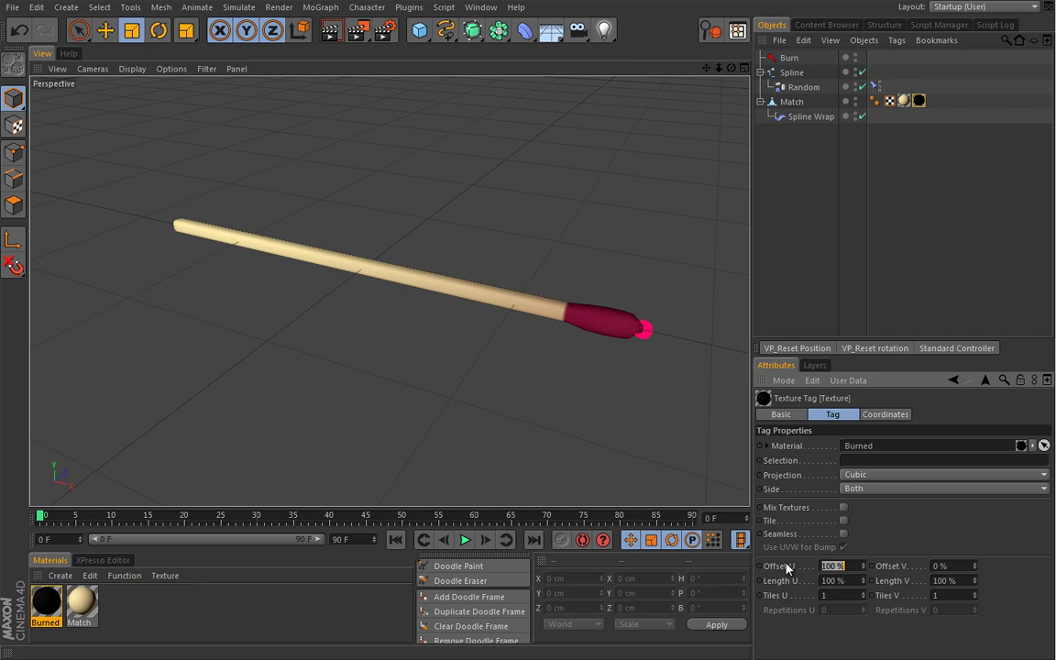
# Step: Slide the Burn joint back and forth along X to test it
pyautogui.click(791, 61)
pyautogui.press('e')
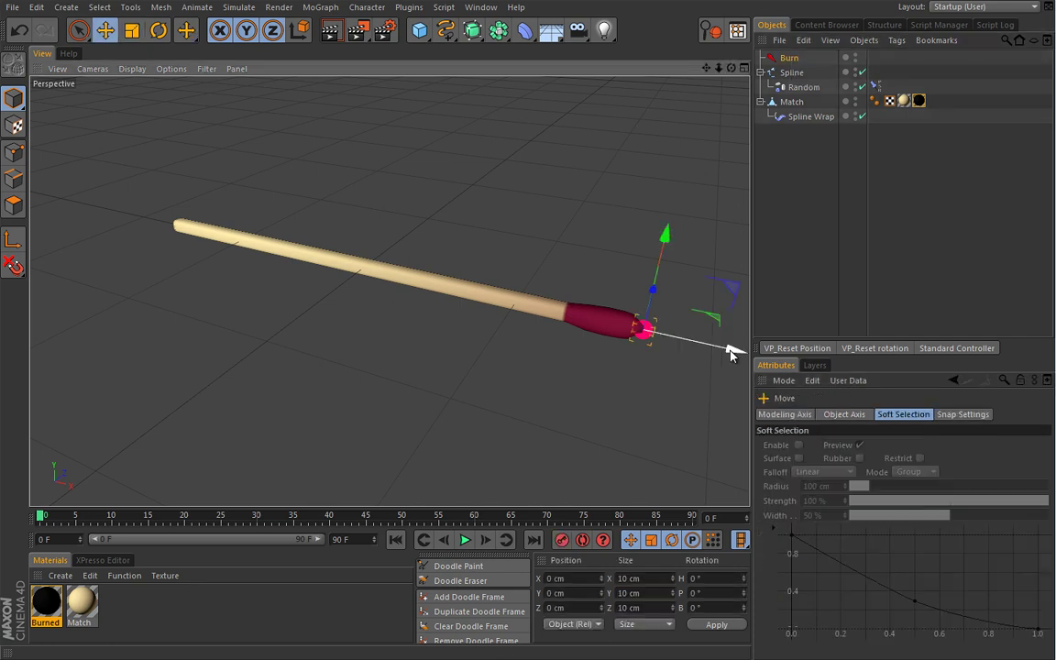
pyautogui.moveTo(719, 335); pyautogui.dragTo(639, 335)
pyautogui.moveTo(689, 347); pyautogui.dragTo(718, 356)
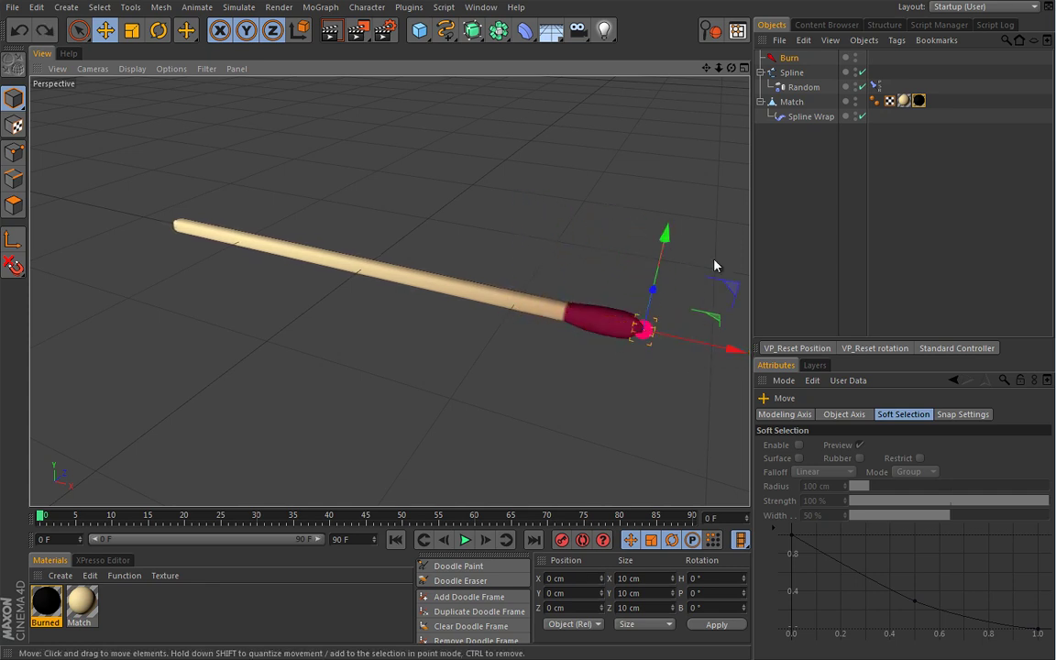
# Step: Set the Burn joint's P.X as the animation driver
pyautogui.click(919, 101)
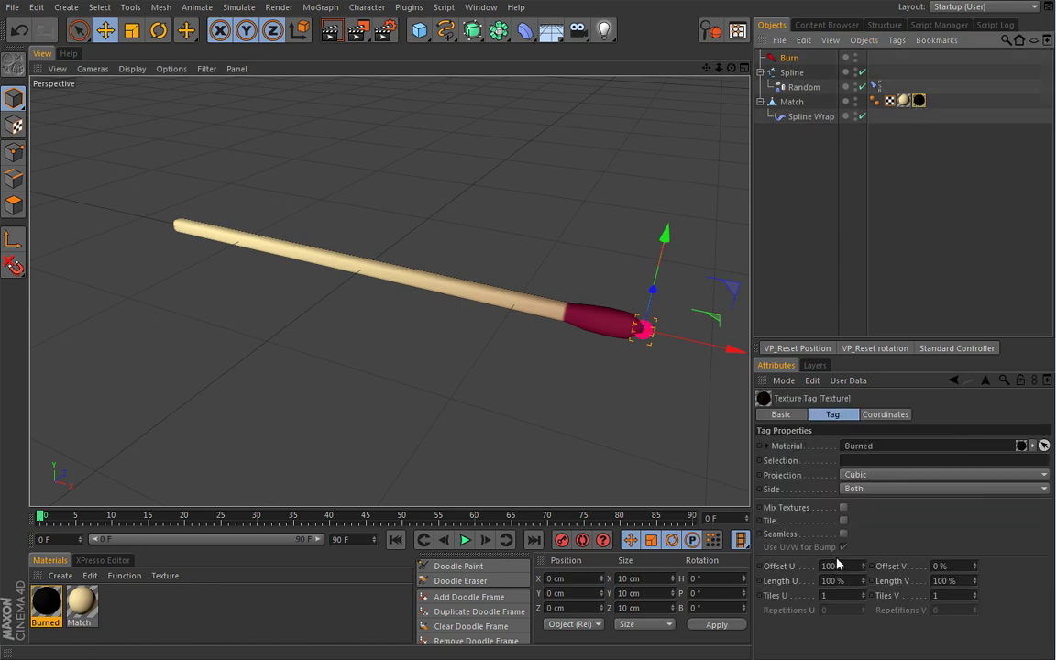
pyautogui.click(643, 328)
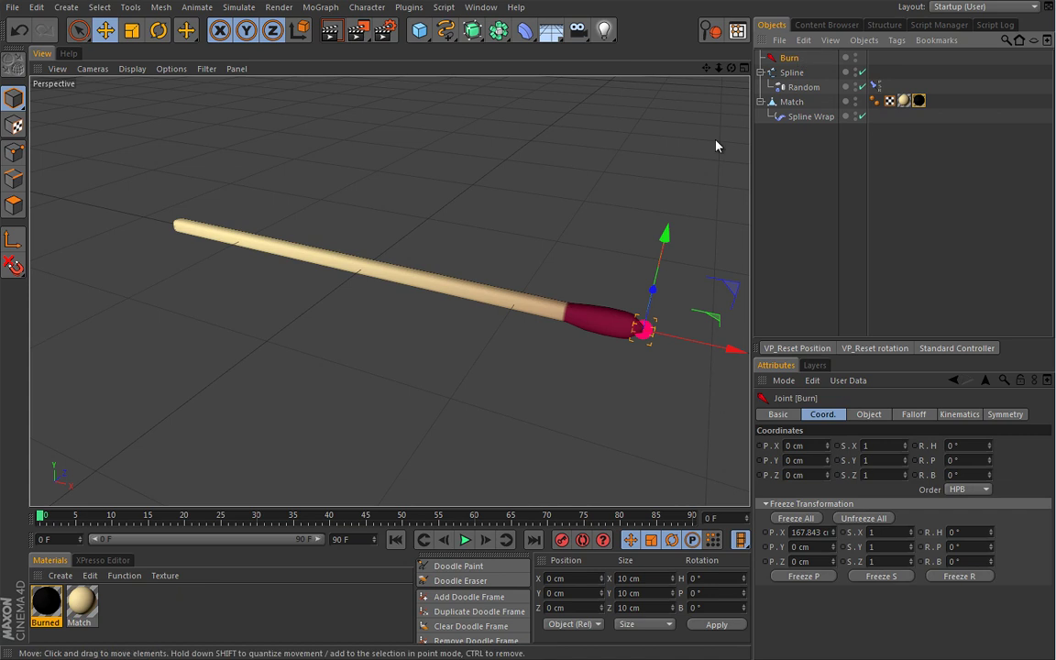
pyautogui.rightClick(781, 452)
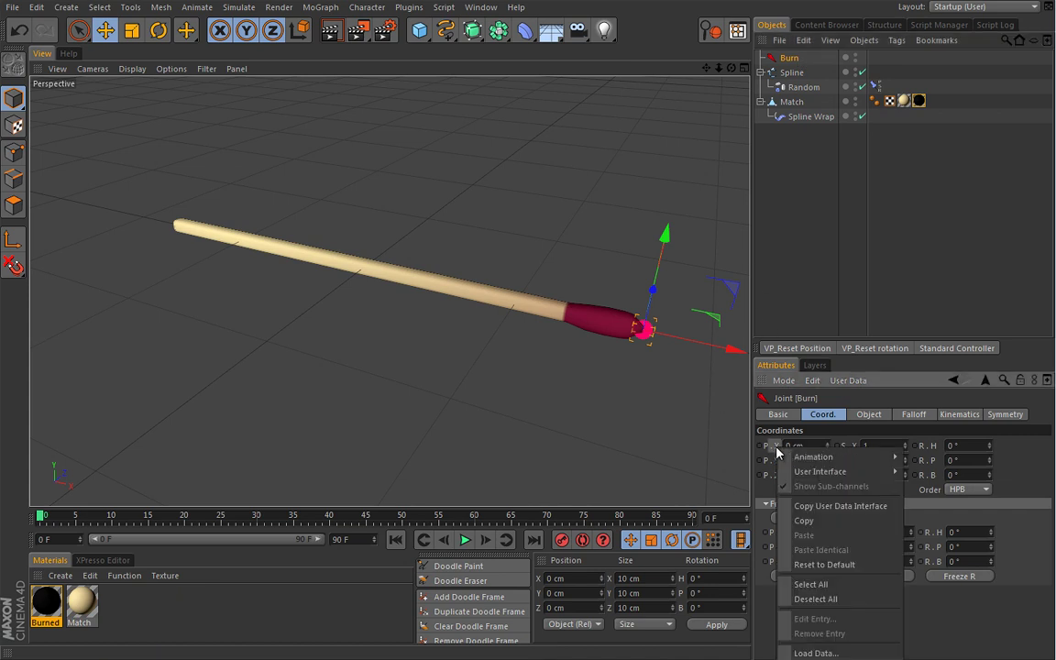
pyautogui.moveTo(797, 458)
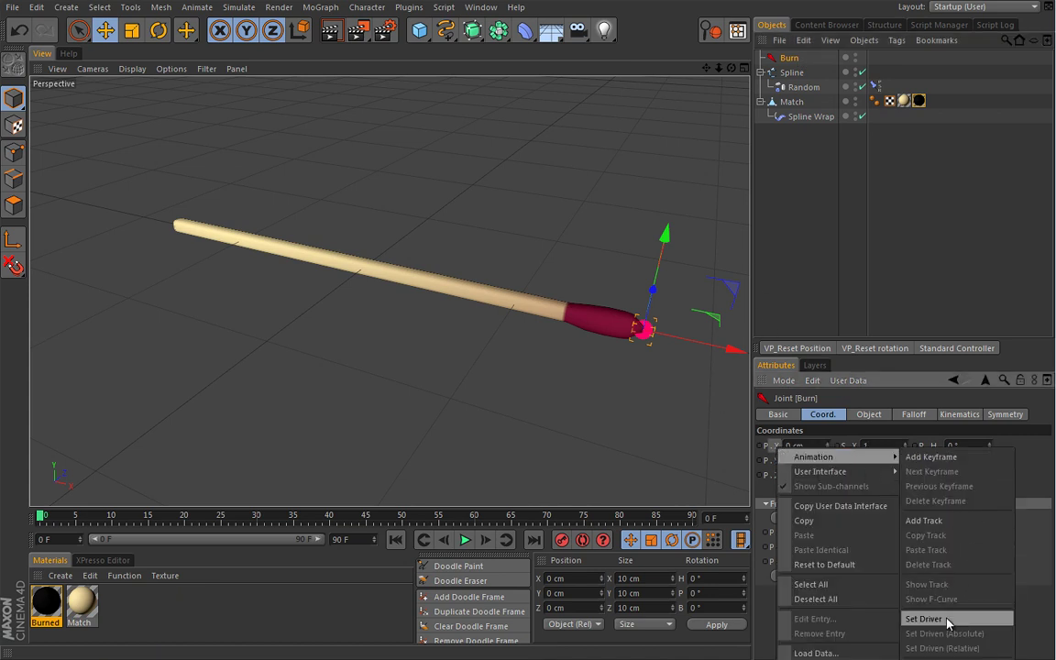
pyautogui.click(926, 619)
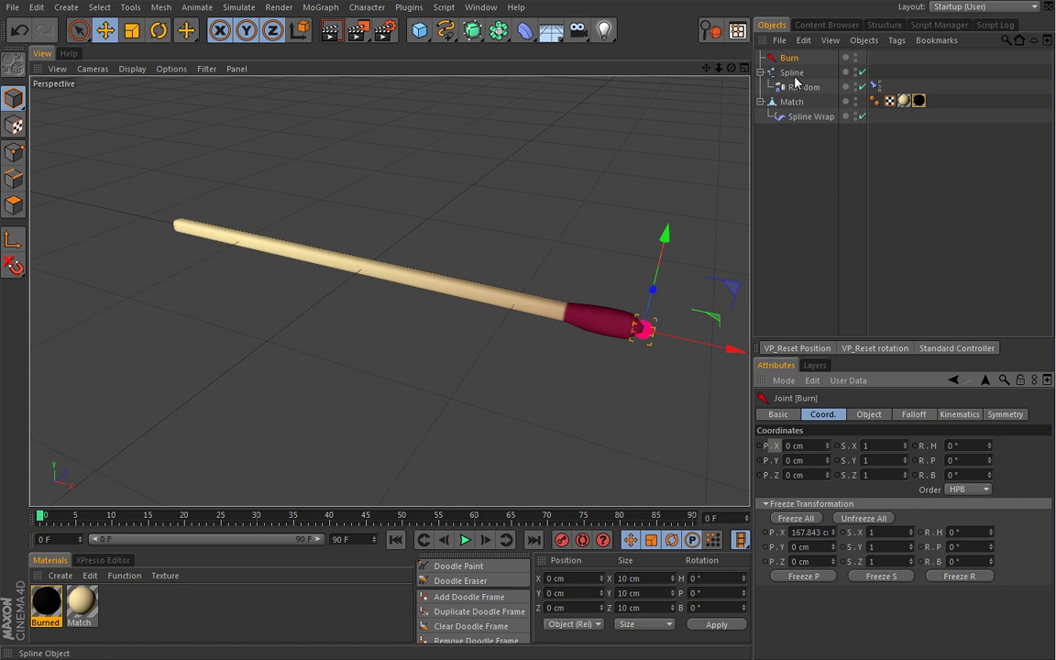
# Step: Set the Burned texture's Offset U as driven (Absolute) by that X position
pyautogui.click(919, 101)
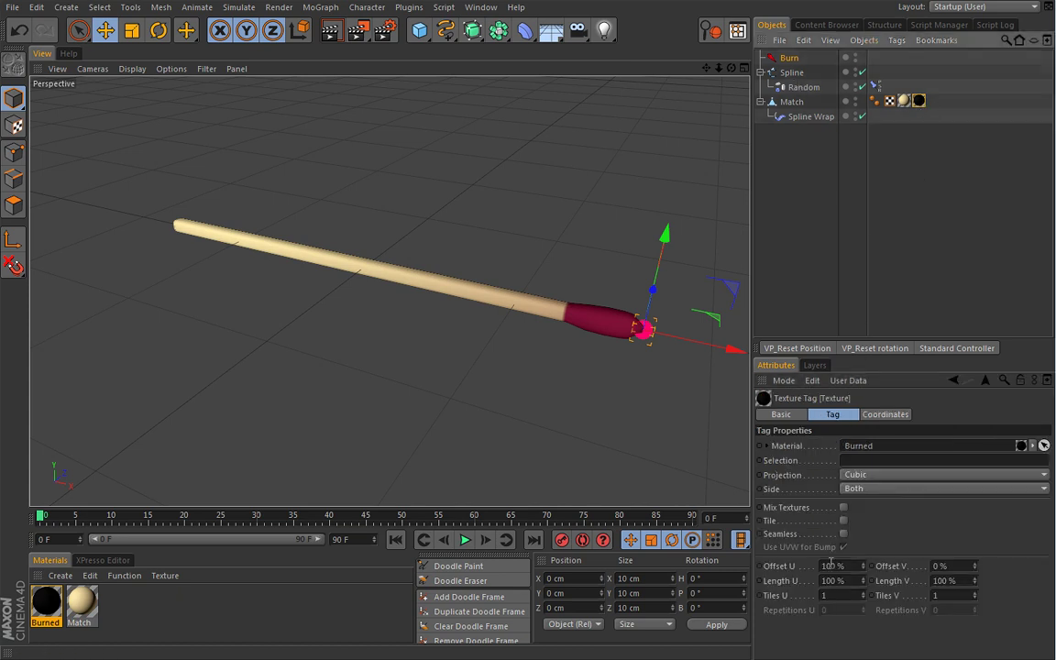
pyautogui.rightClick(781, 572)
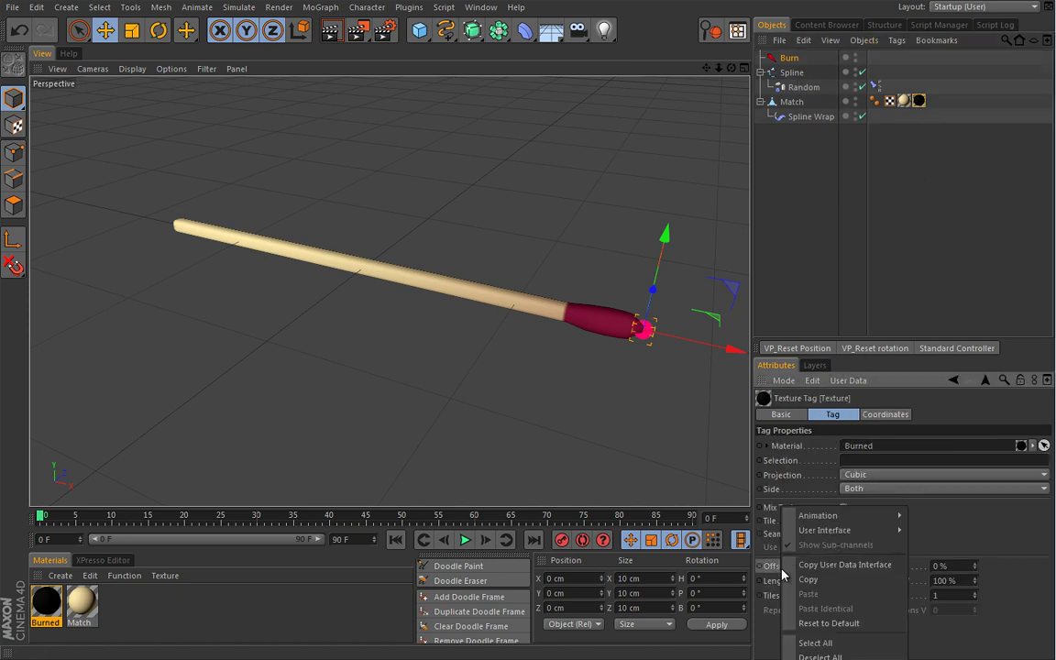
pyautogui.moveTo(856, 518)
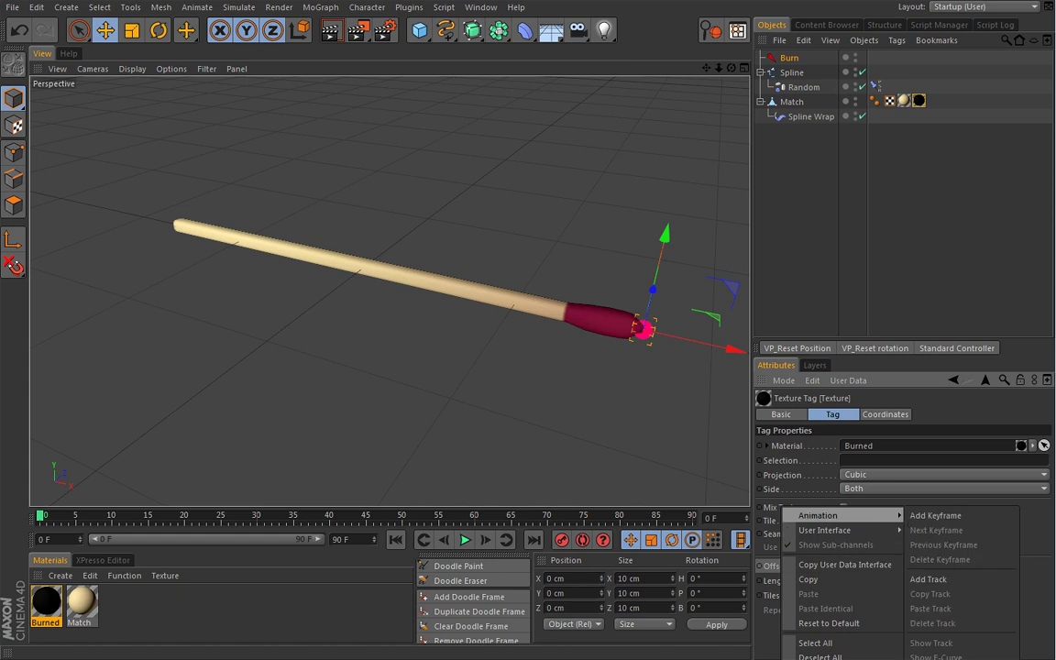
pyautogui.click(932, 623)
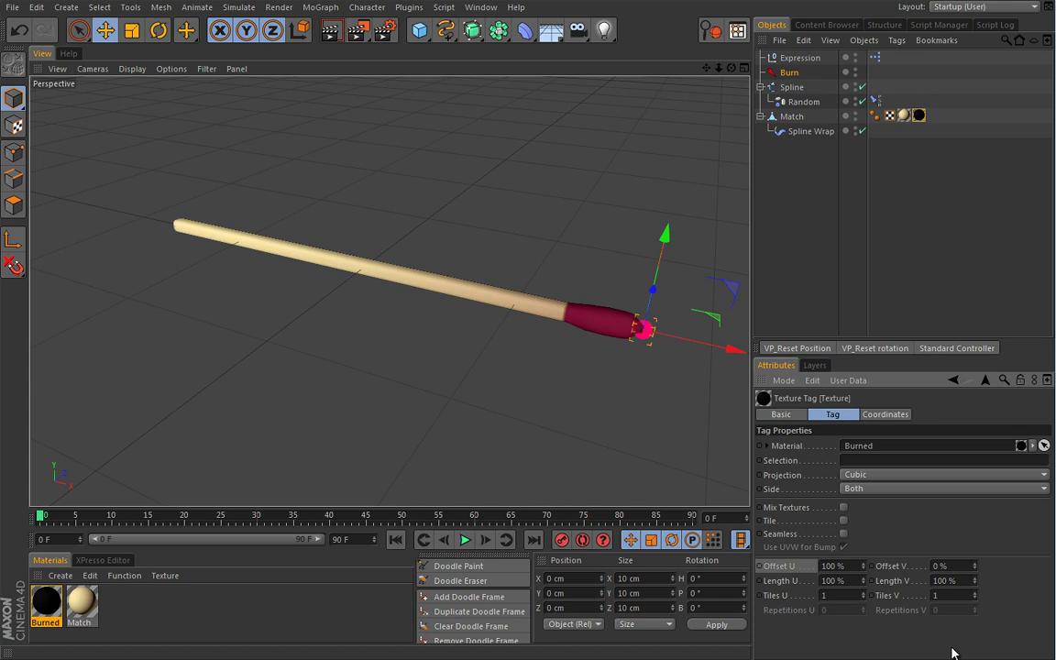
# Step: Open the Expression's XPresso graph and enlarge the XPresso Editor panel
pyautogui.click(800, 60)
pyautogui.doubleClick(875, 58)
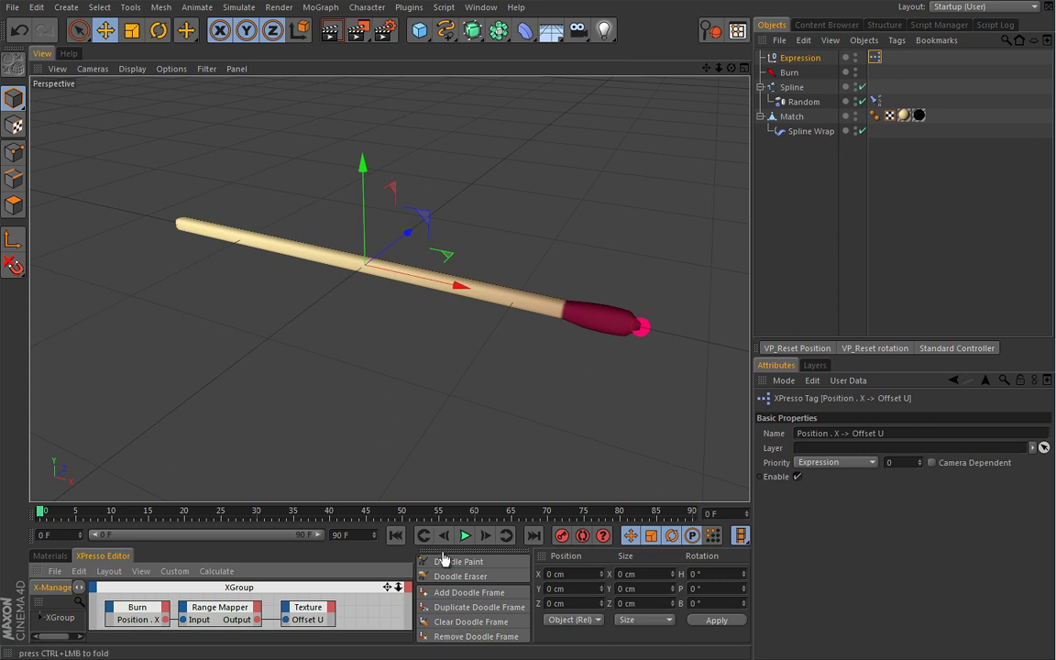
pyautogui.moveTo(416, 557); pyautogui.dragTo(738, 564)
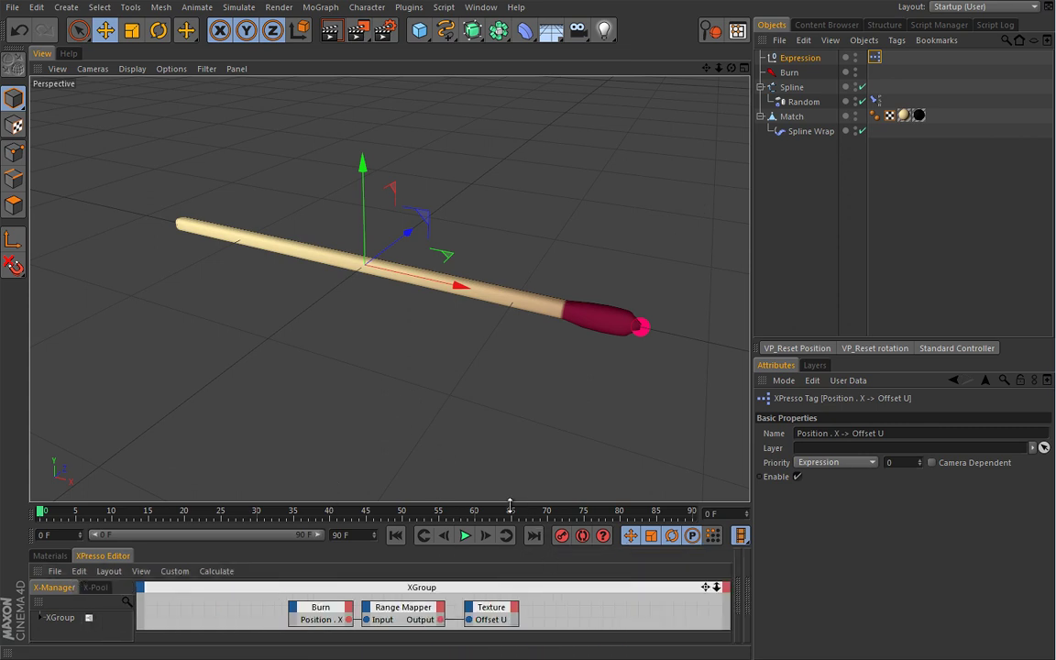
pyautogui.moveTo(514, 504); pyautogui.dragTo(515, 436)
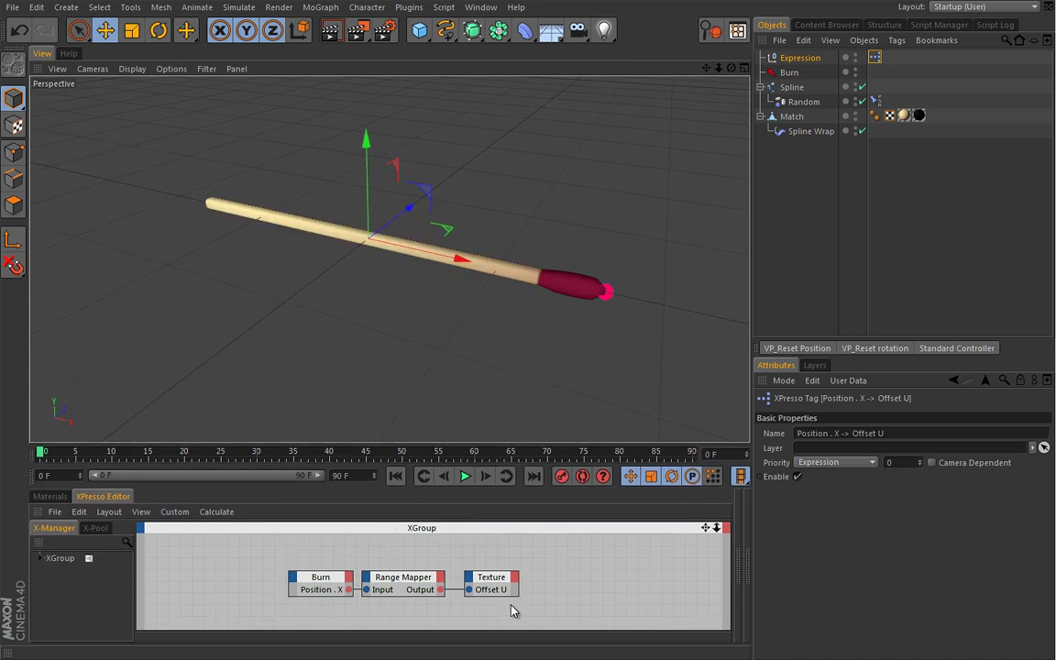
# Step: Inspect the Burn joint, the Burned texture tag and the Range Mapper node settings
pyautogui.click(787, 77)
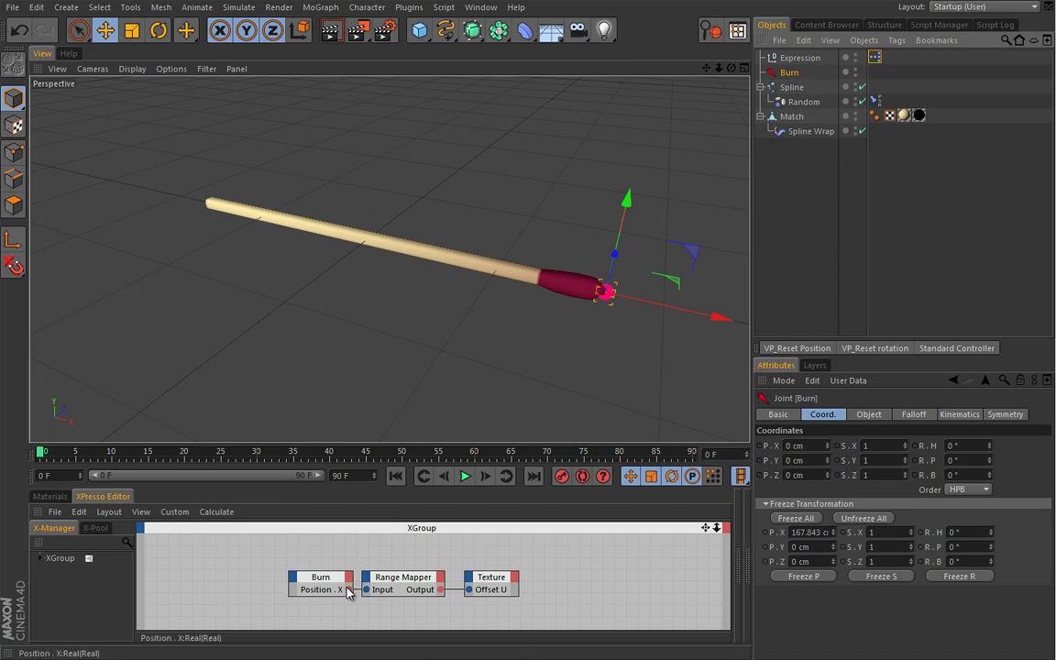
pyautogui.click(919, 114)
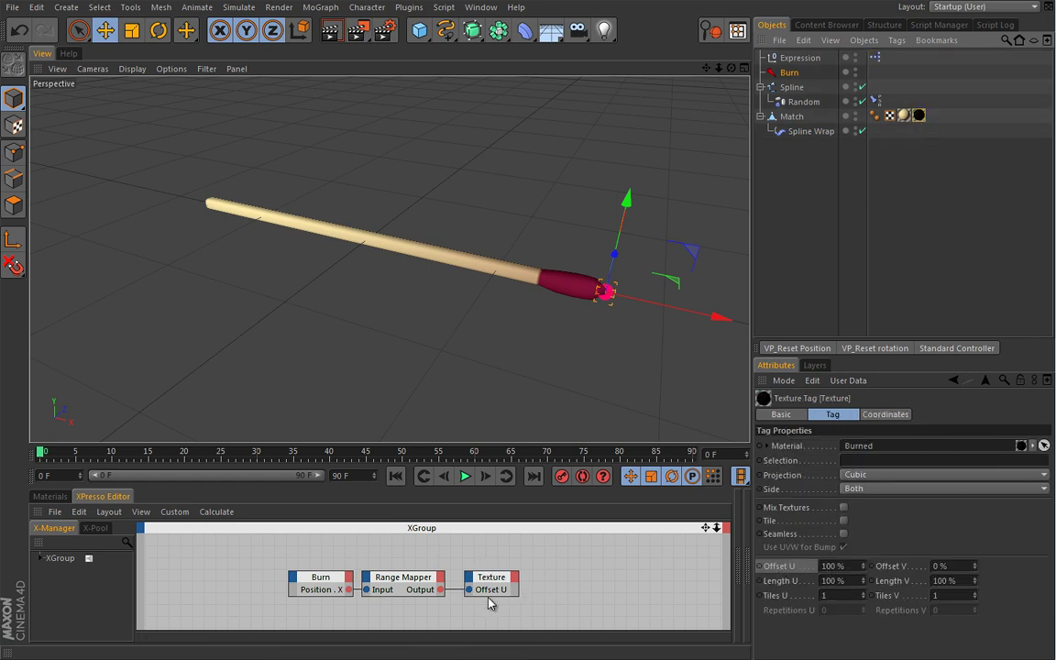
pyautogui.click(412, 581)
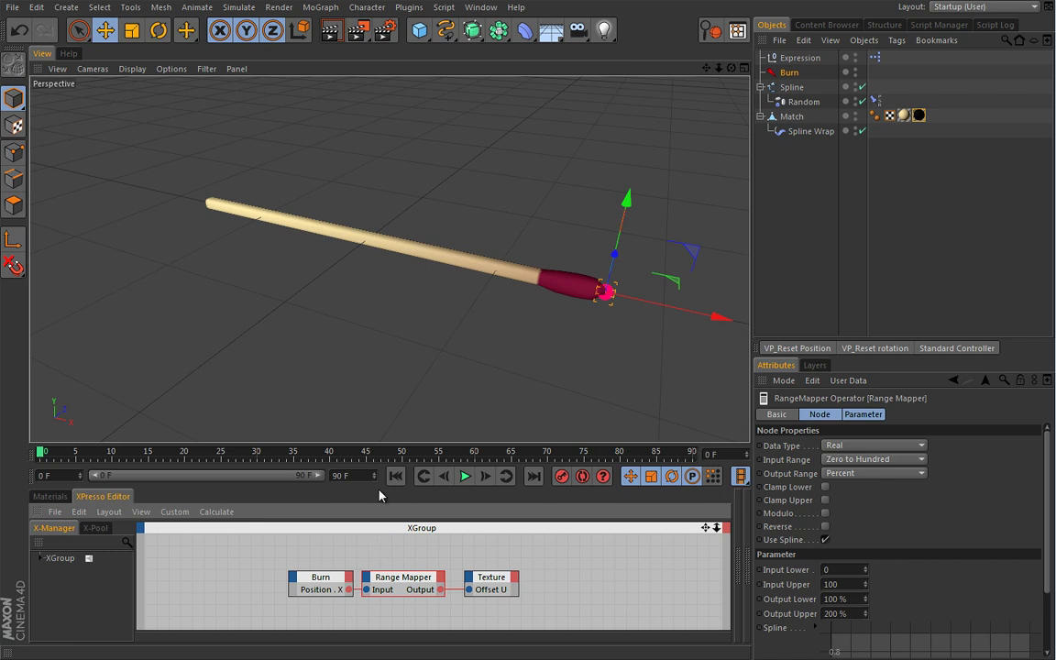
# Step: Test-slide the Burn joint toward the match head, reset it to 0 cm, and reselect the Range Mapper
pyautogui.click(789, 72)
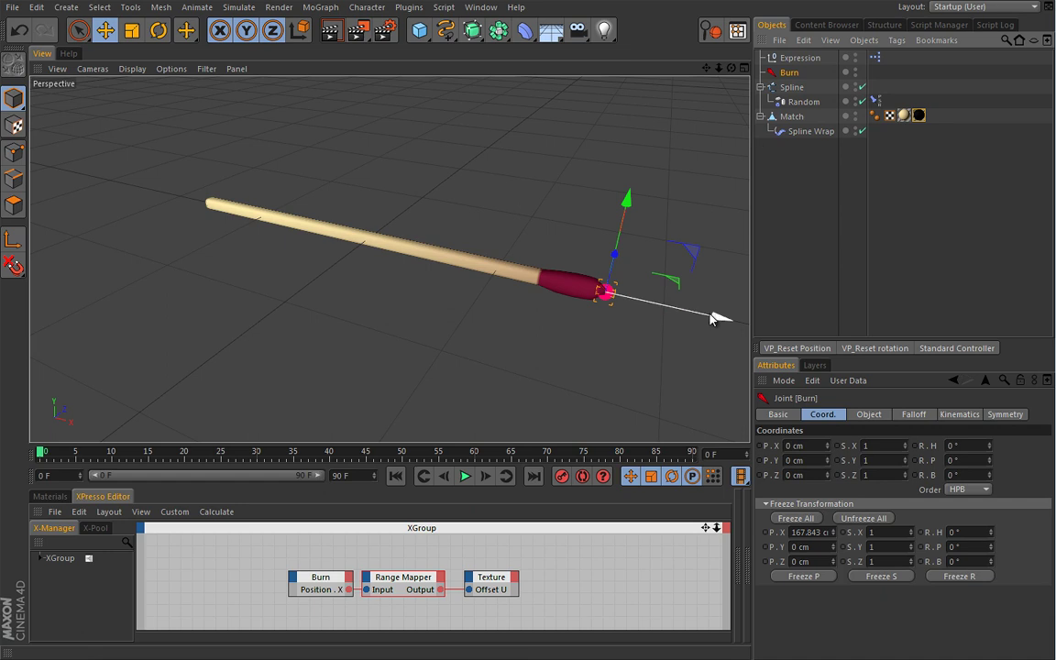
pyautogui.moveTo(720, 319)
pyautogui.mouseDown()
pyautogui.moveTo(280, 241)
pyautogui.moveTo(766, 348)
pyautogui.mouseUp()
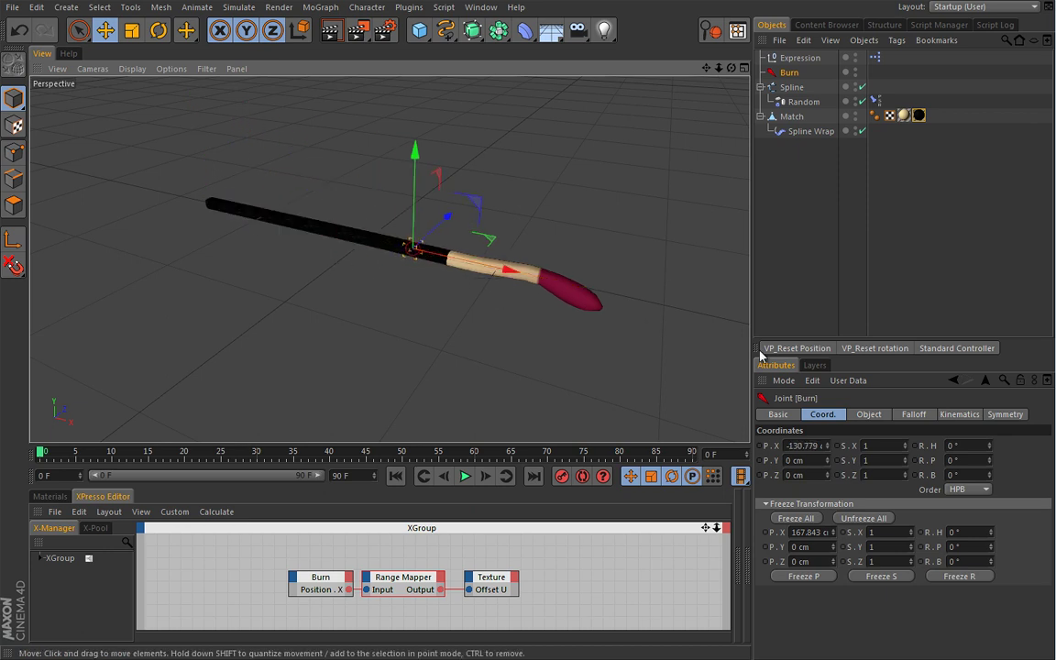
pyautogui.click(794, 348)
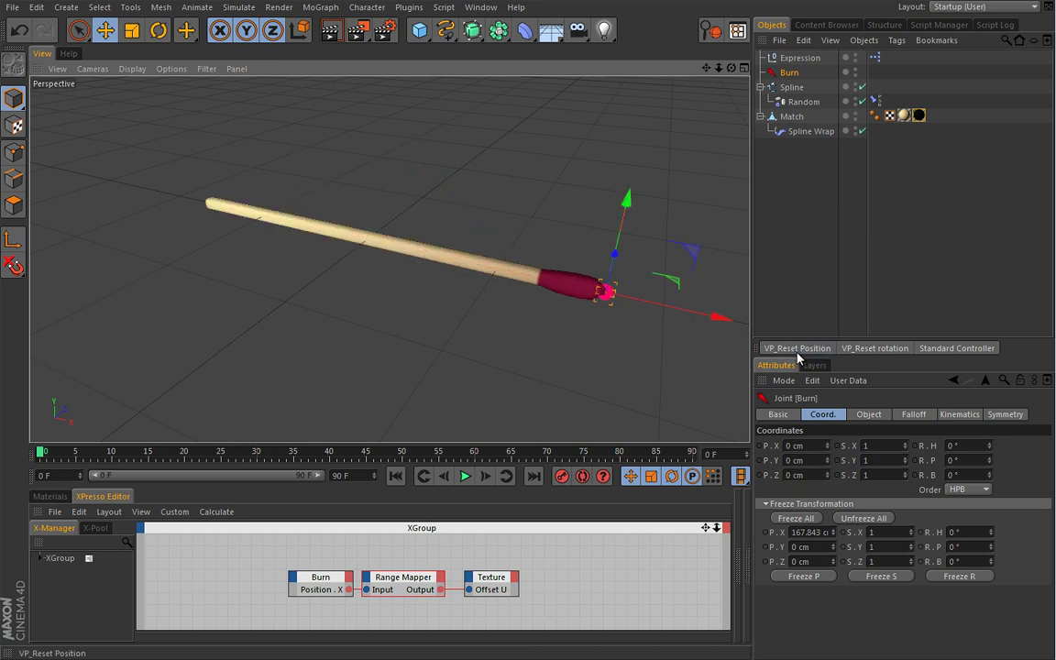
pyautogui.click(404, 577)
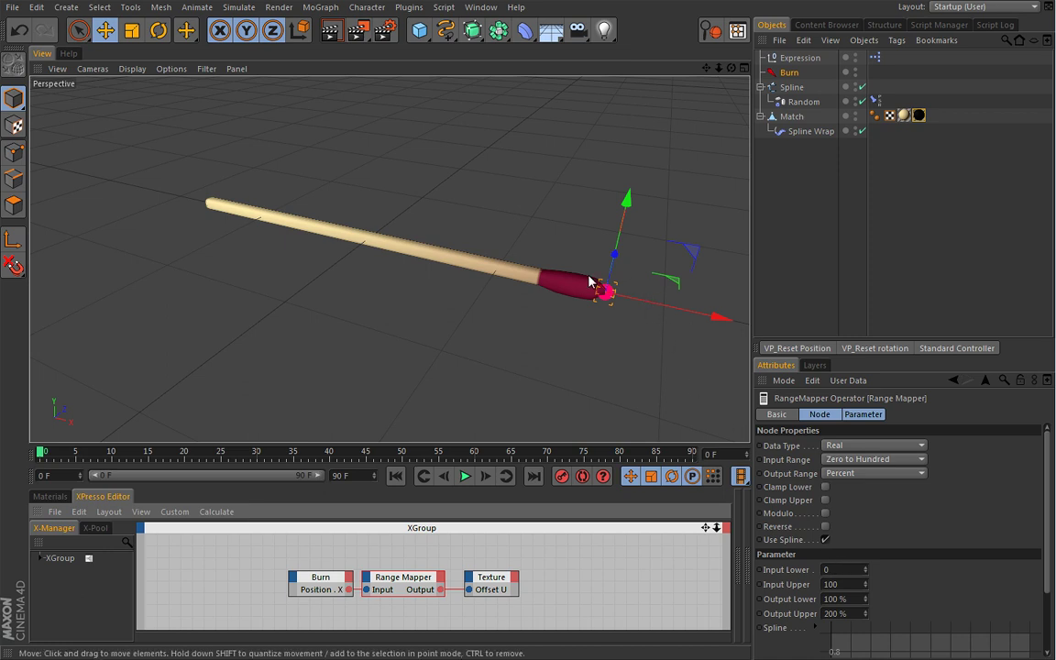
# Step: Set the Range Mapper's Input Upper to -330 and doodle reference notes (10, -330) along the match
pyautogui.doubleClick(854, 584)
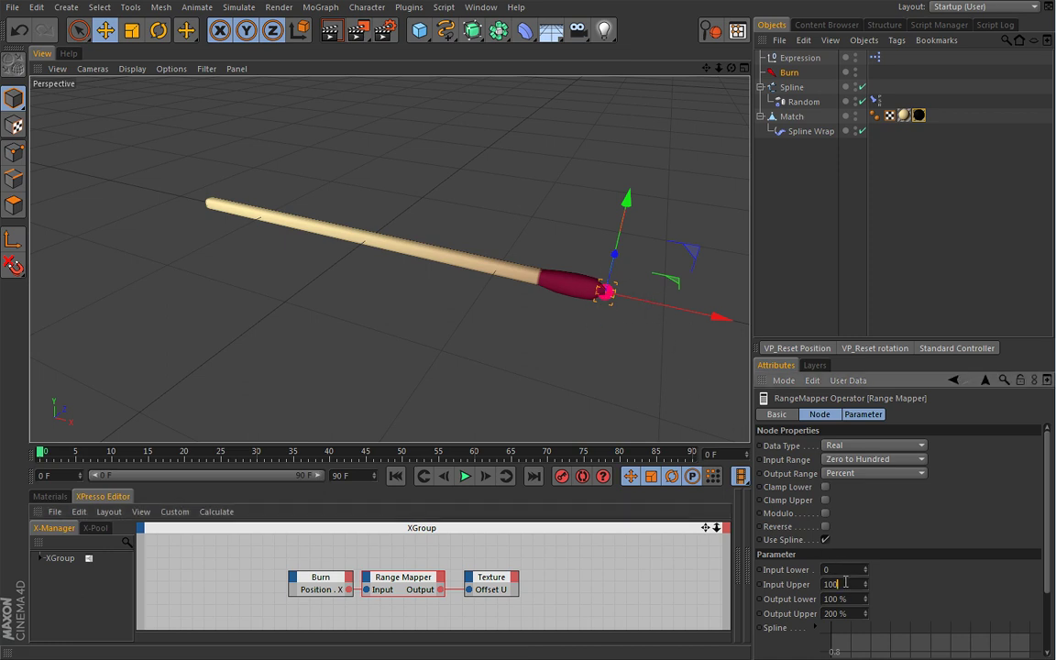
pyautogui.write('1')
pyautogui.write('-330')
pyautogui.click(741, 475)
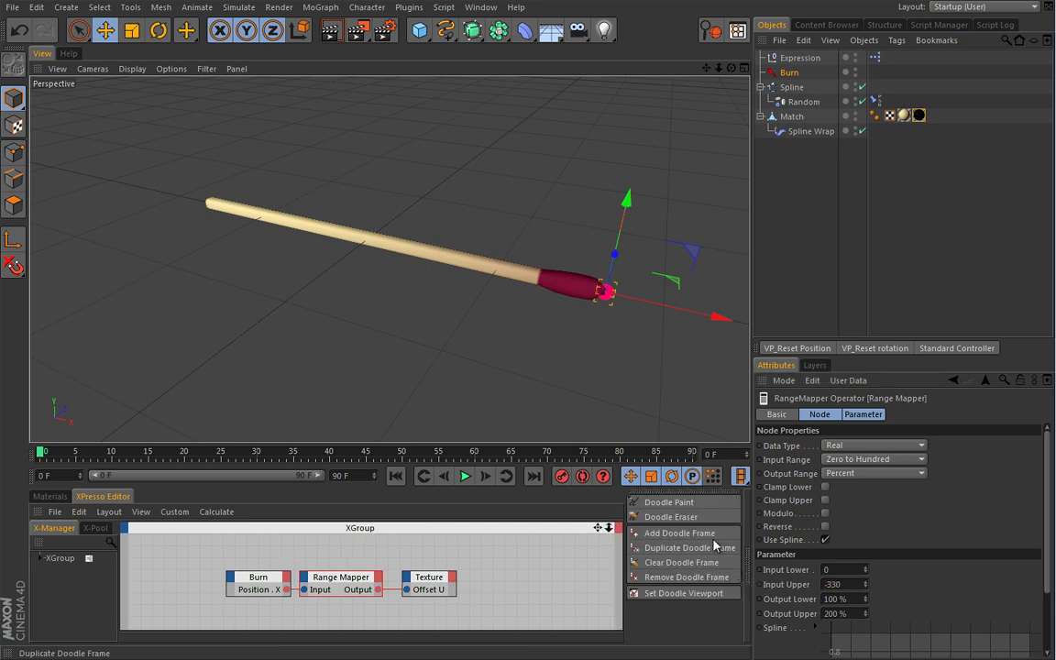
pyautogui.click(669, 502)
pyautogui.moveTo(584, 254)
pyautogui.mouseDown()
pyautogui.moveTo(346, 177)
pyautogui.moveTo(212, 170)
pyautogui.mouseUp()
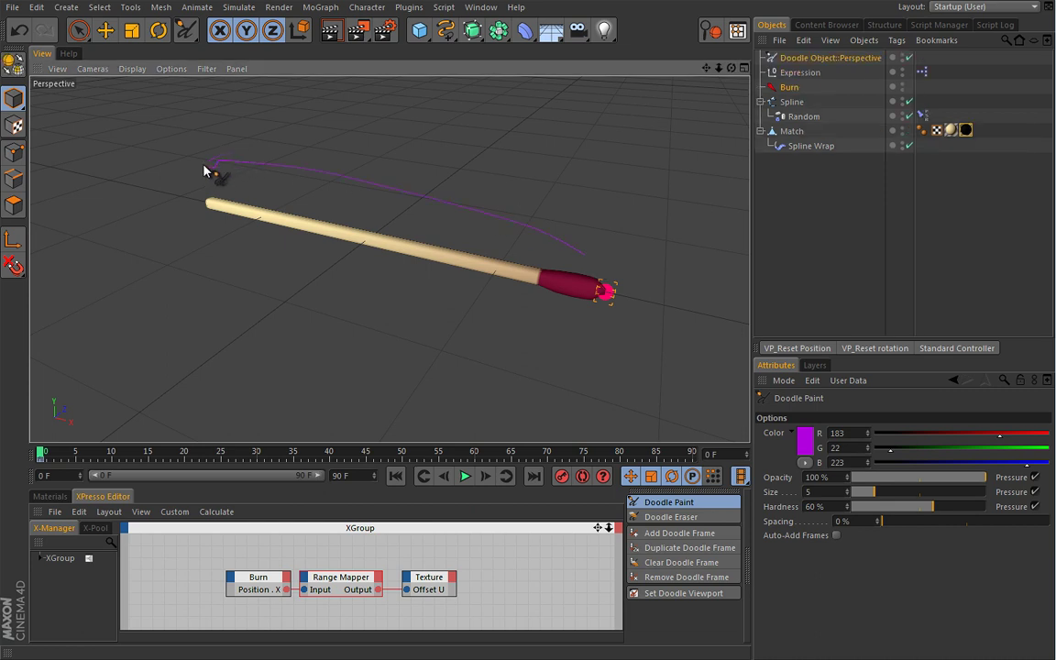
pyautogui.moveTo(600, 220); pyautogui.dragTo(589, 236)
pyautogui.moveTo(413, 165)
pyautogui.mouseDown()
pyautogui.moveTo(416, 176)
pyautogui.moveTo(427, 167)
pyautogui.mouseUp()
pyautogui.moveTo(263, 146)
pyautogui.mouseDown()
pyautogui.moveTo(294, 149)
pyautogui.moveTo(316, 136)
pyautogui.mouseUp()
# Step: Set the Range Mapper's Output Upper to 0% so output runs from 100% to 0%
pyautogui.click(359, 590)
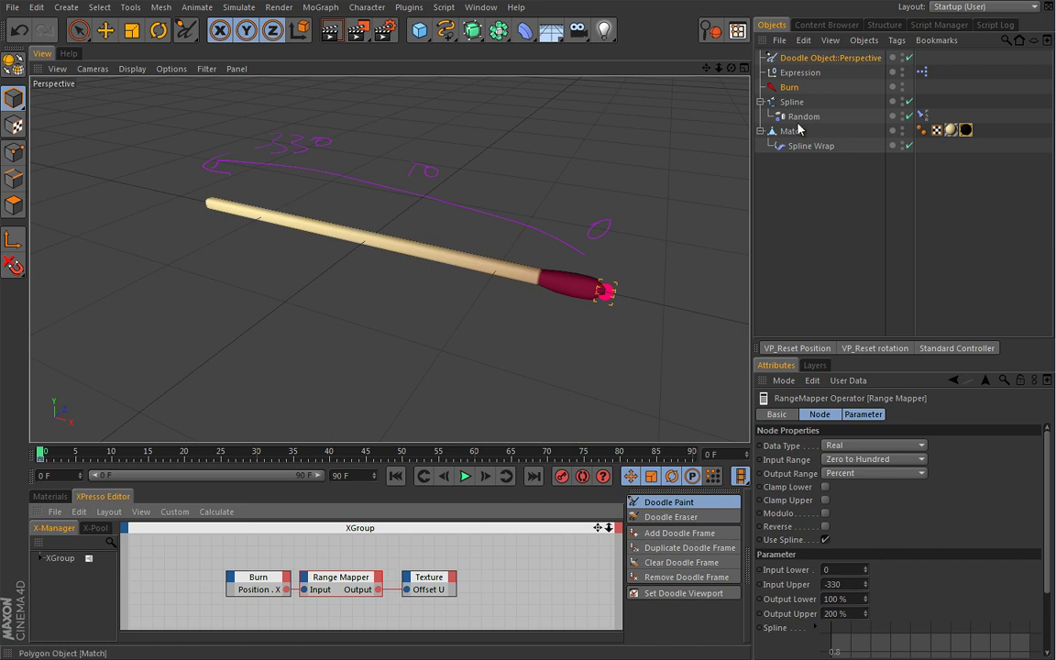
pyautogui.click(965, 130)
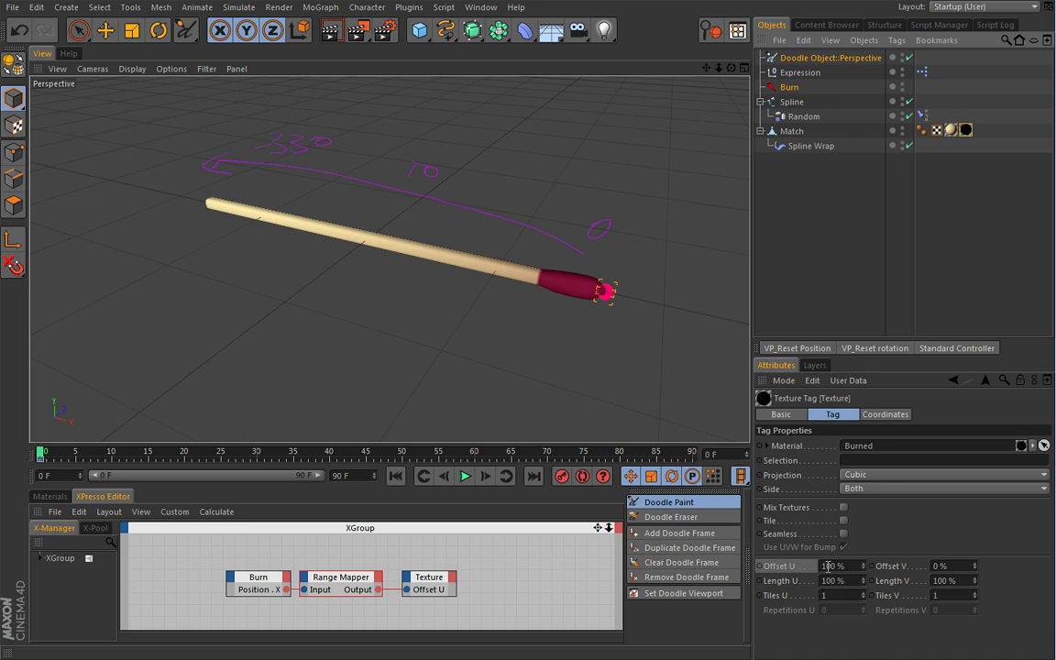
pyautogui.click(340, 578)
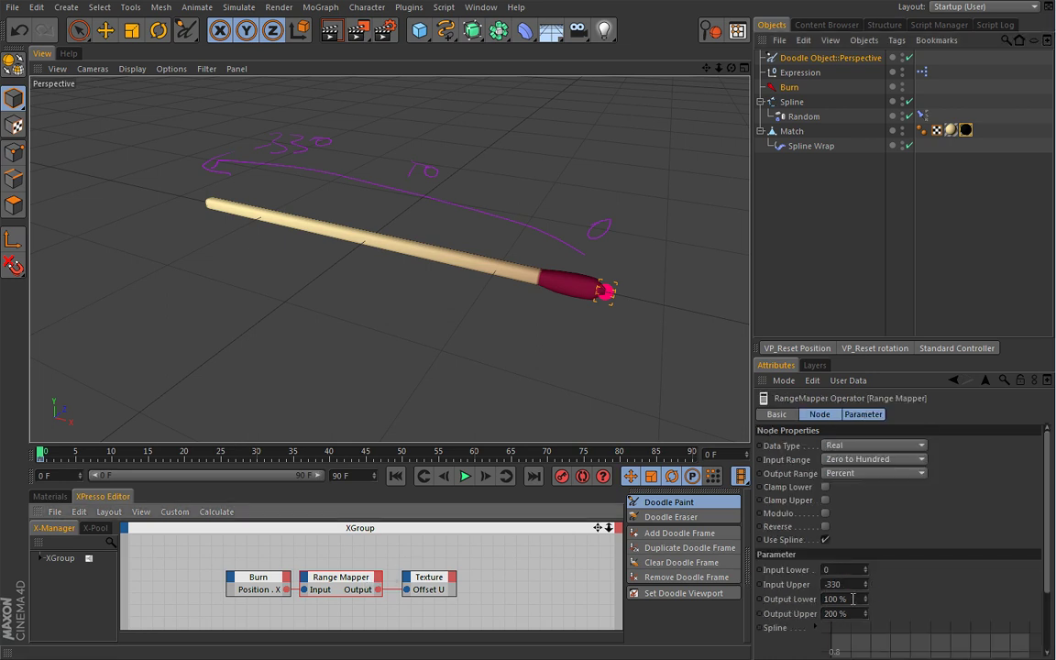
pyautogui.doubleClick(836, 614)
pyautogui.write('0')
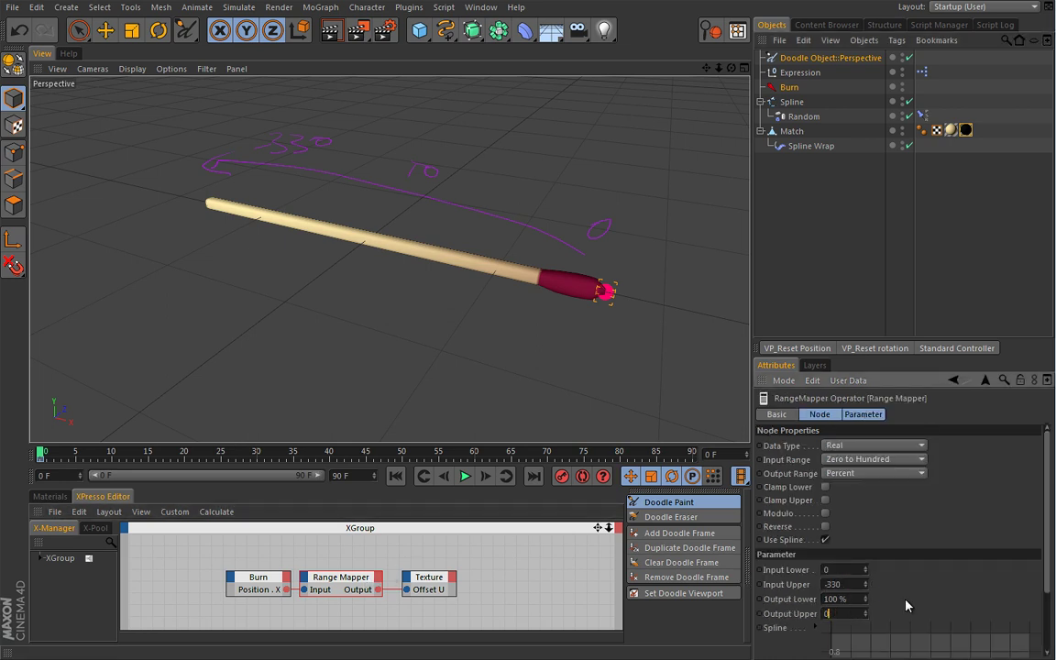
# Step: Move the Burn joint along X while watching the Burned texture's Offset U value change
pyautogui.click(788, 87)
pyautogui.press('e')
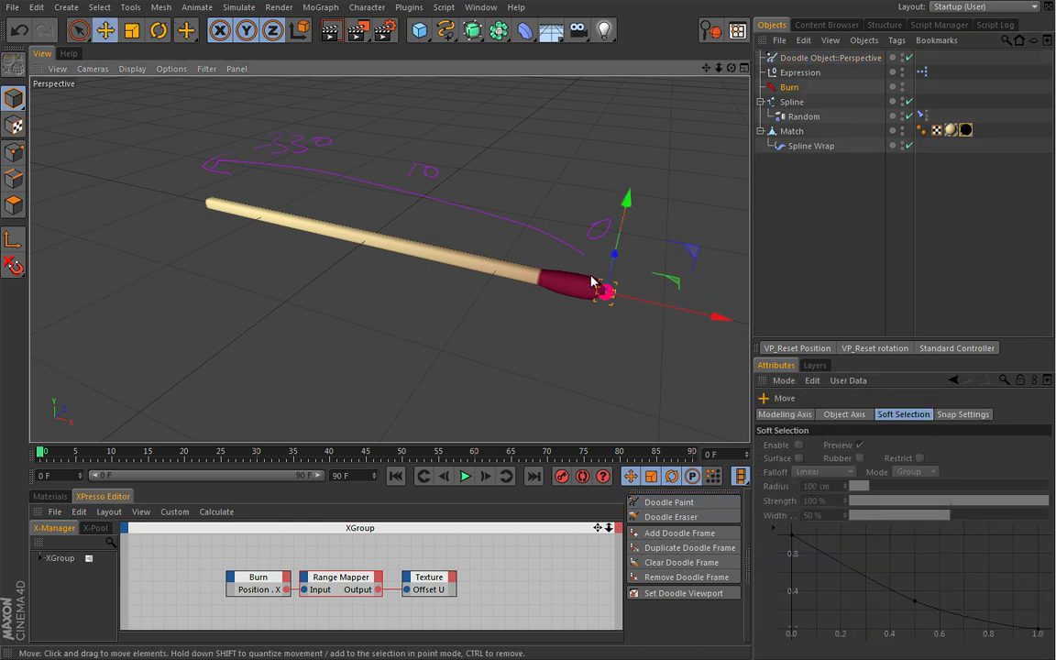
pyautogui.click(965, 129)
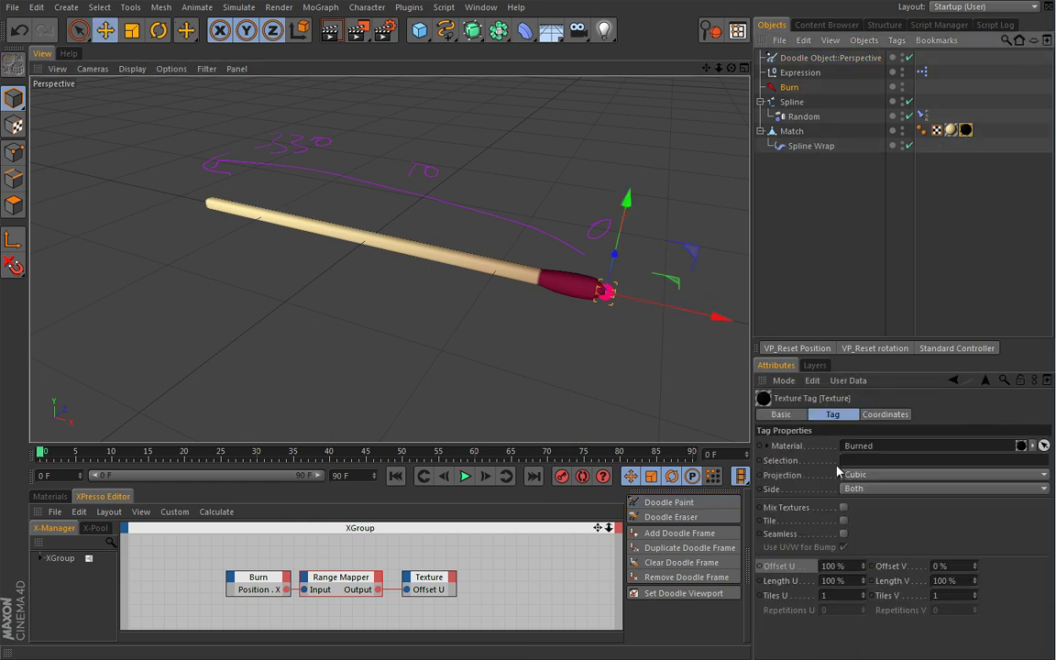
pyautogui.moveTo(863, 572); pyautogui.dragTo(865, 560)
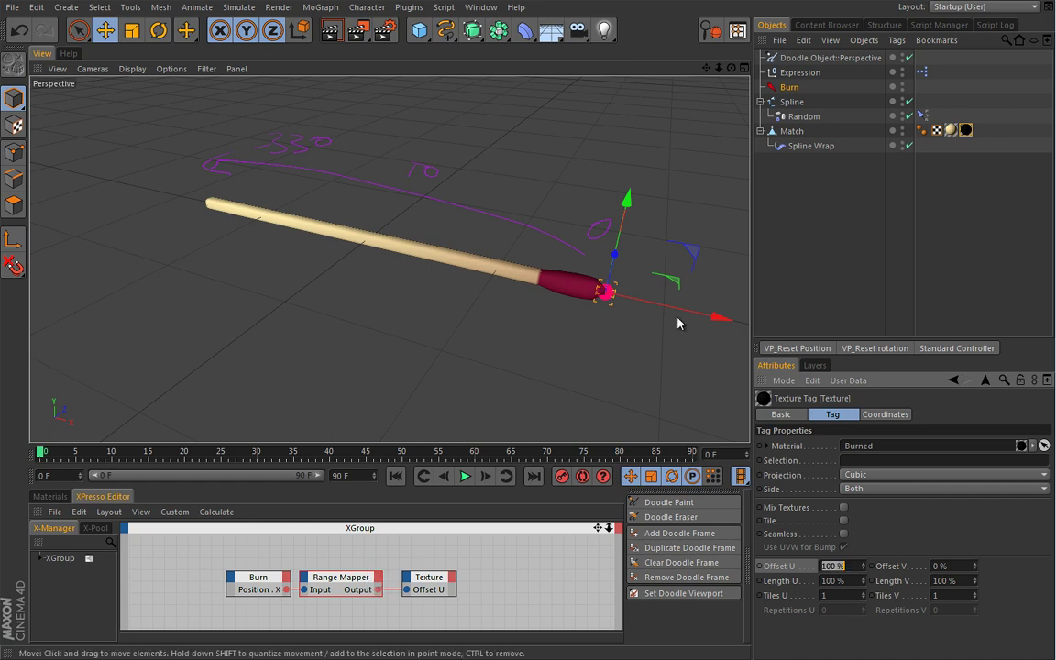
pyautogui.moveTo(714, 314)
pyautogui.mouseDown()
pyautogui.moveTo(694, 322)
pyautogui.moveTo(483, 282)
pyautogui.moveTo(328, 285)
pyautogui.moveTo(668, 337)
pyautogui.moveTo(507, 314)
pyautogui.moveTo(703, 356)
pyautogui.mouseUp()
# Step: Switch the Doodle Paint colour to blue and sketch notes below and across the match
pyautogui.click(674, 502)
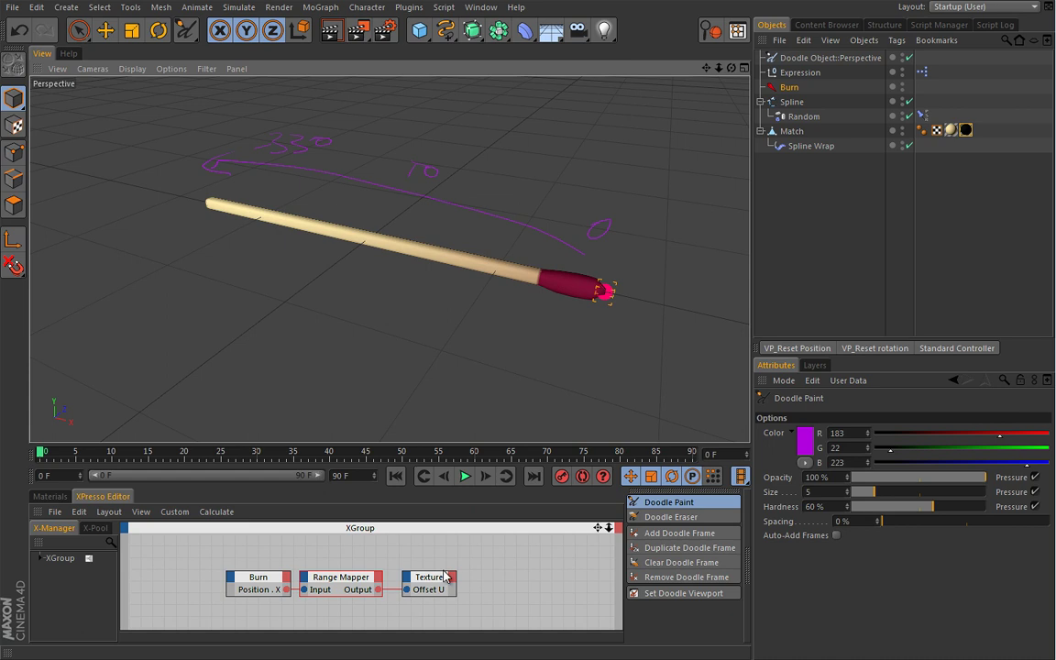
pyautogui.click(805, 440)
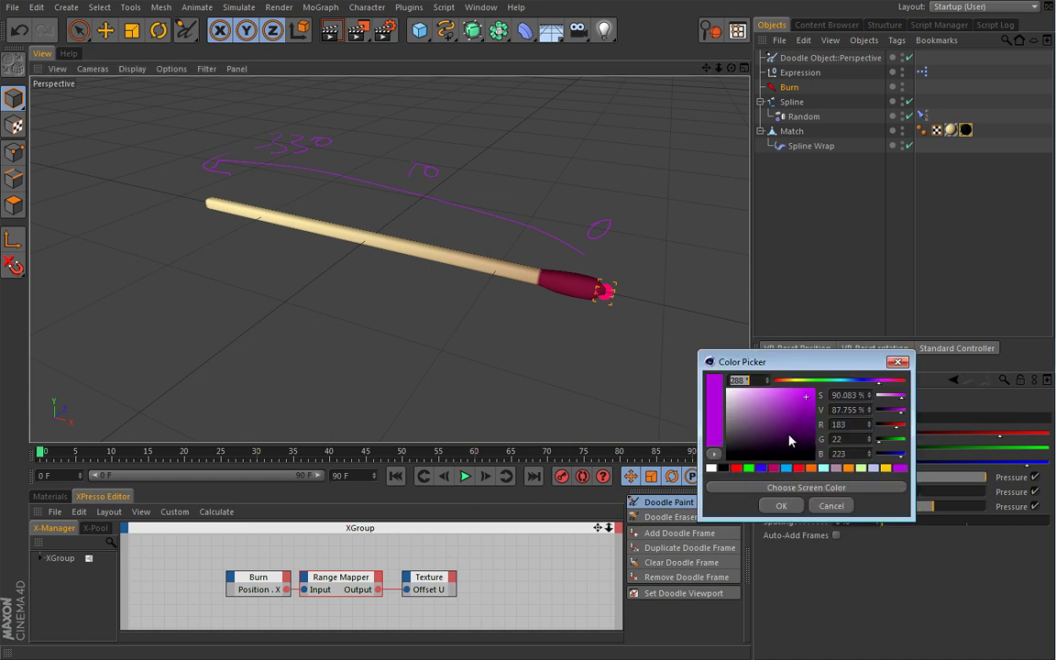
pyautogui.click(787, 469)
pyautogui.click(781, 505)
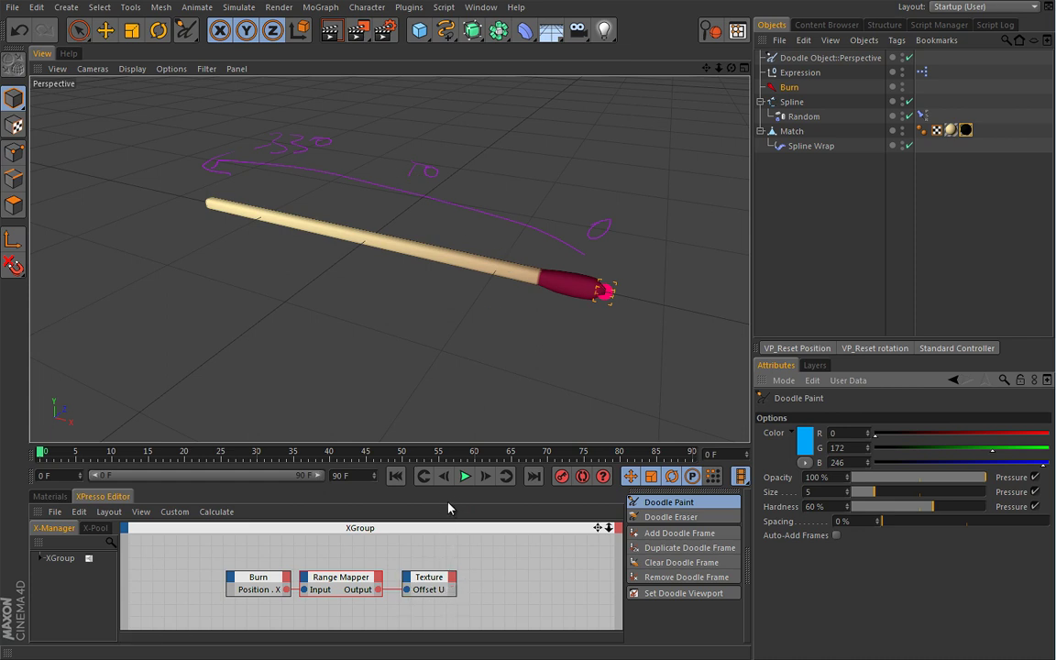
pyautogui.click(965, 130)
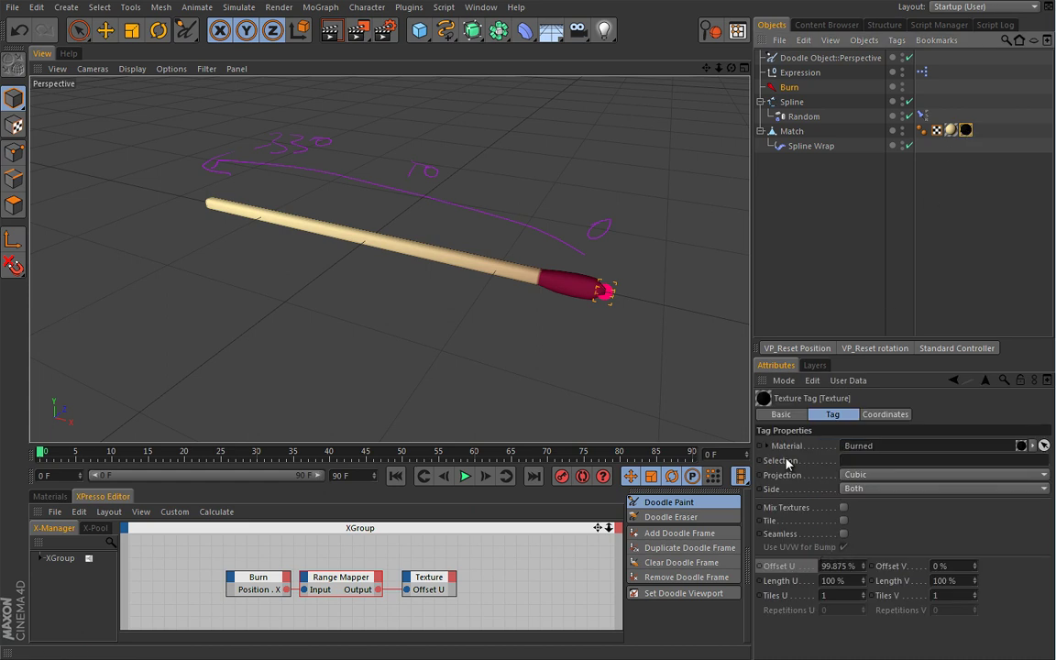
pyautogui.moveTo(591, 333)
pyautogui.mouseDown()
pyautogui.moveTo(602, 322)
pyautogui.moveTo(629, 336)
pyautogui.mouseUp()
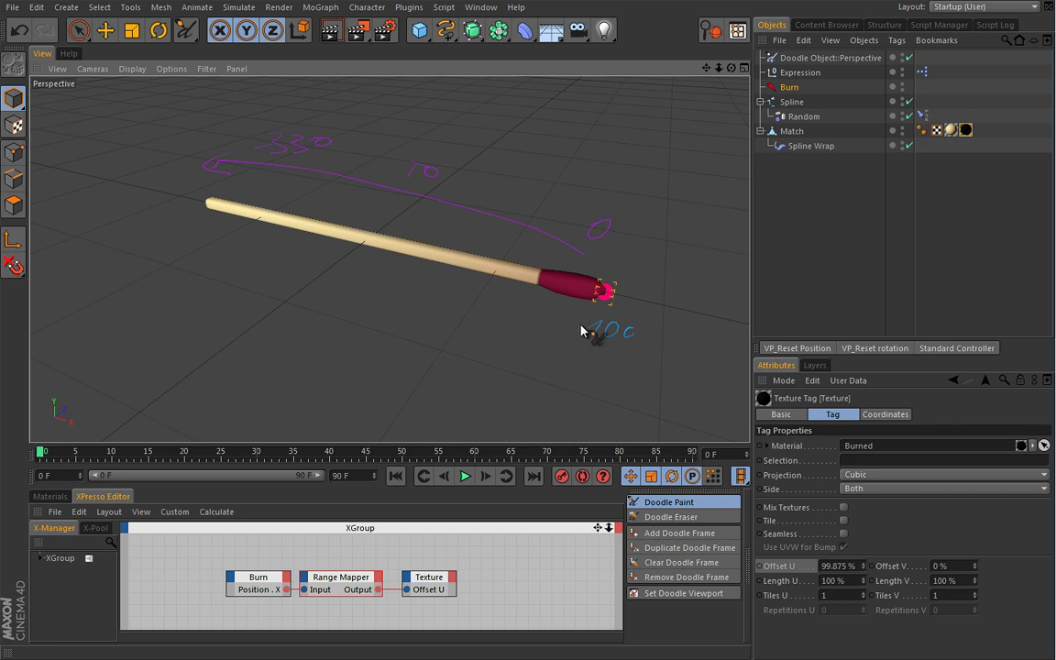
pyautogui.moveTo(548, 320)
pyautogui.mouseDown()
pyautogui.moveTo(483, 311)
pyautogui.moveTo(217, 224)
pyautogui.moveTo(213, 238)
pyautogui.moveTo(182, 225)
pyautogui.moveTo(191, 216)
pyautogui.moveTo(204, 228)
pyautogui.mouseUp()
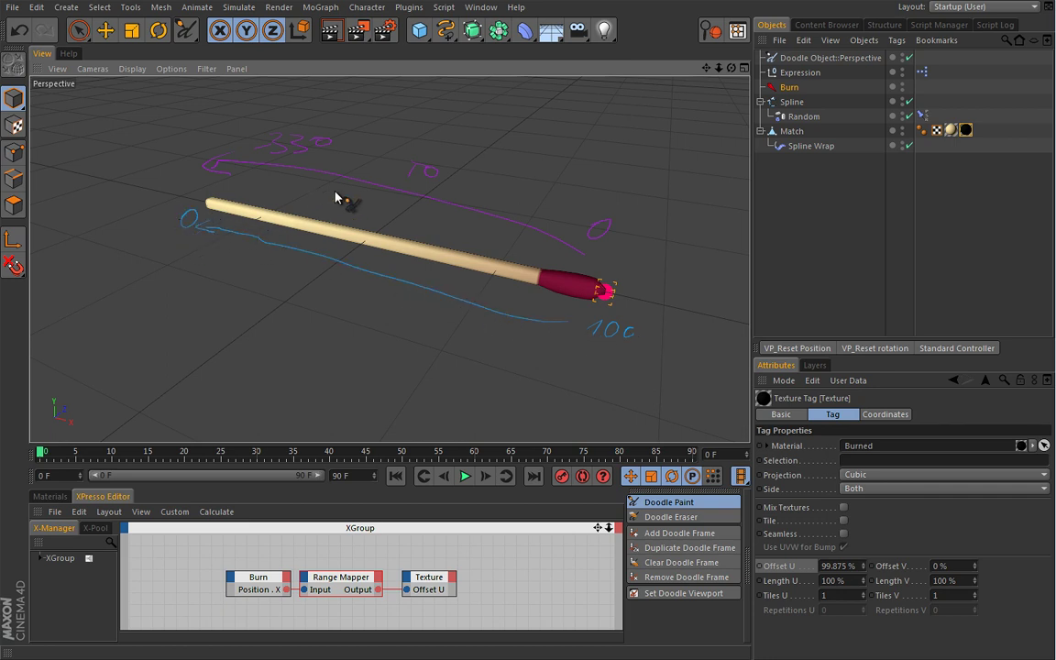
pyautogui.moveTo(401, 203)
pyautogui.mouseDown()
pyautogui.moveTo(387, 252)
pyautogui.moveTo(374, 237)
pyautogui.moveTo(396, 257)
pyautogui.mouseUp()
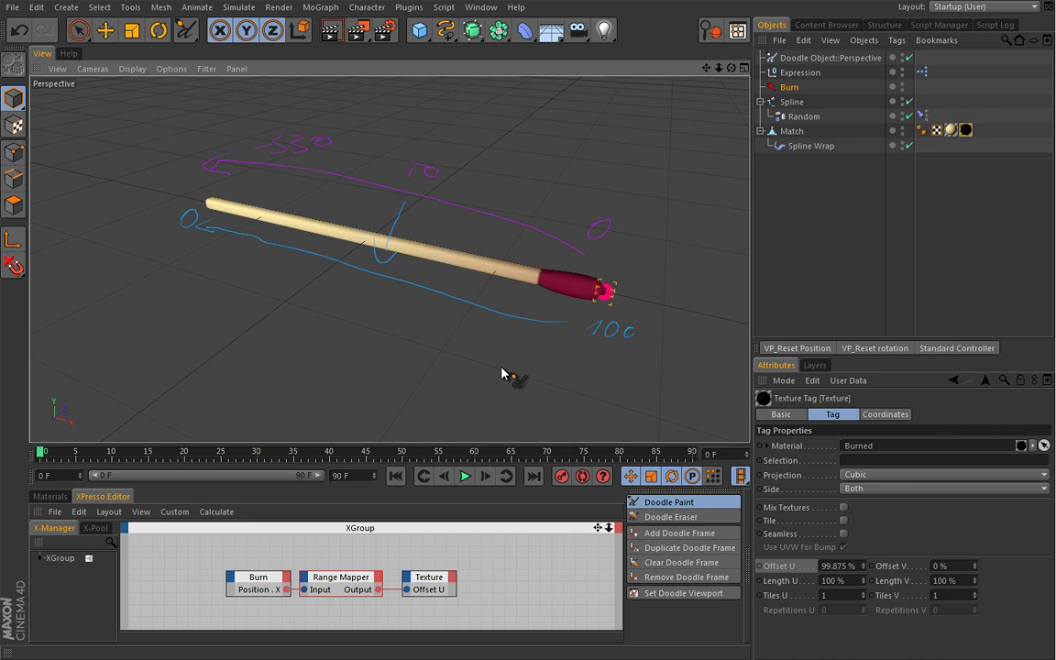
# Step: Slide the Burn joint far left along X so most of the match blackens
pyautogui.click(790, 87)
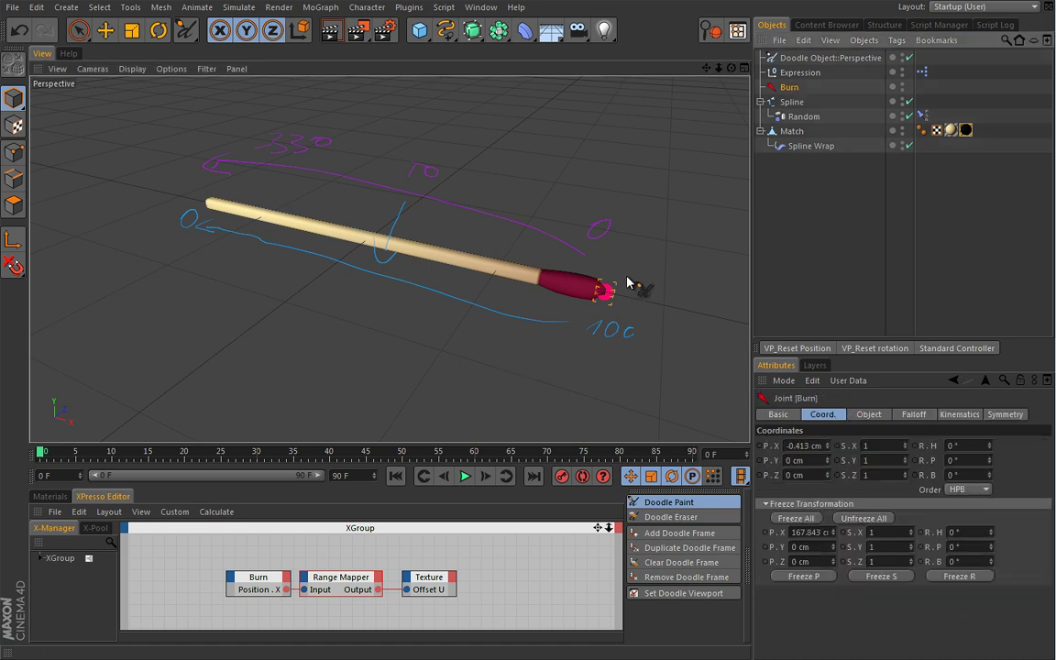
pyautogui.press('e')
pyautogui.moveTo(694, 313)
pyautogui.mouseDown()
pyautogui.moveTo(596, 301)
pyautogui.moveTo(394, 246)
pyautogui.moveTo(306, 255)
pyautogui.moveTo(459, 290)
pyautogui.moveTo(590, 297)
pyautogui.moveTo(700, 335)
pyautogui.moveTo(587, 284)
pyautogui.moveTo(370, 260)
pyautogui.moveTo(367, 298)
pyautogui.mouseUp()
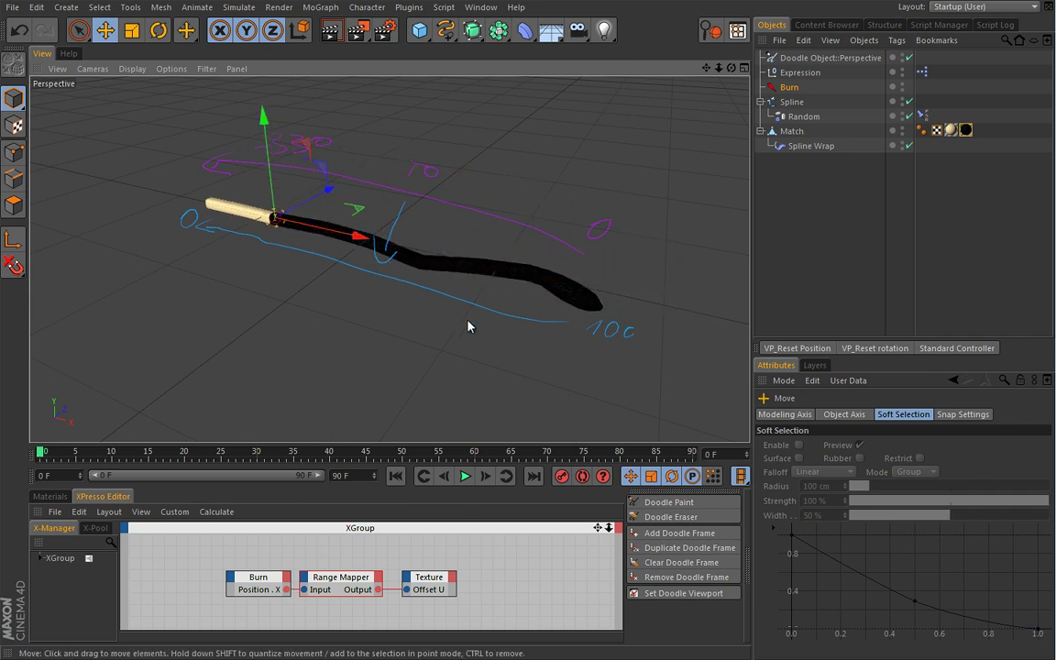
# Step: Delete the doodle notes, give the Burn joint a Custom 10 cm size, and test-slide it
pyautogui.click(830, 57)
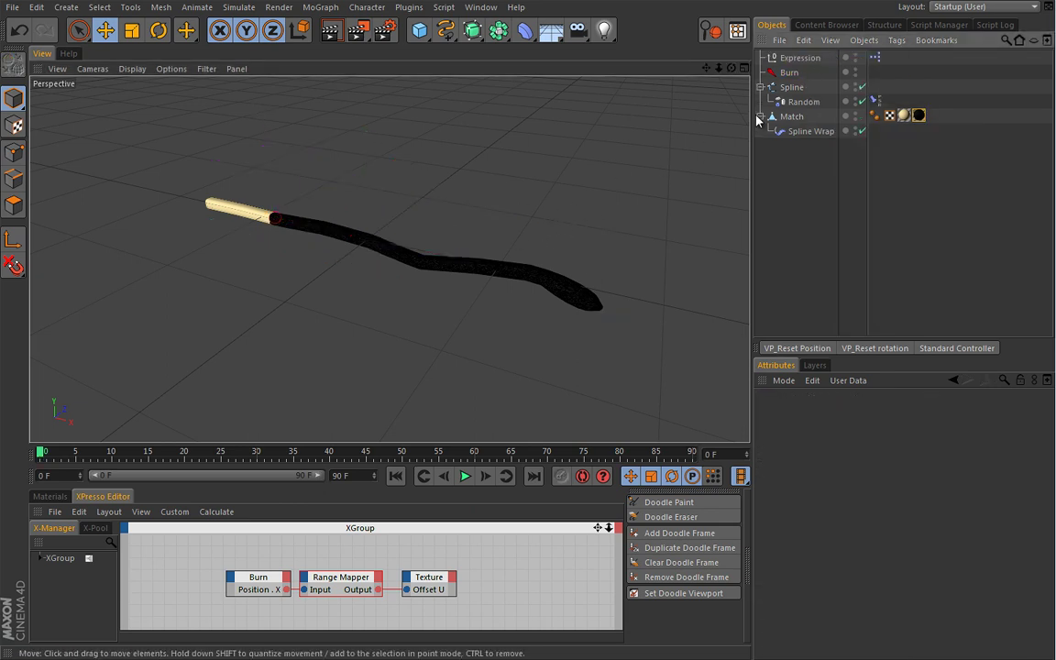
pyautogui.click(789, 73)
pyautogui.click(869, 414)
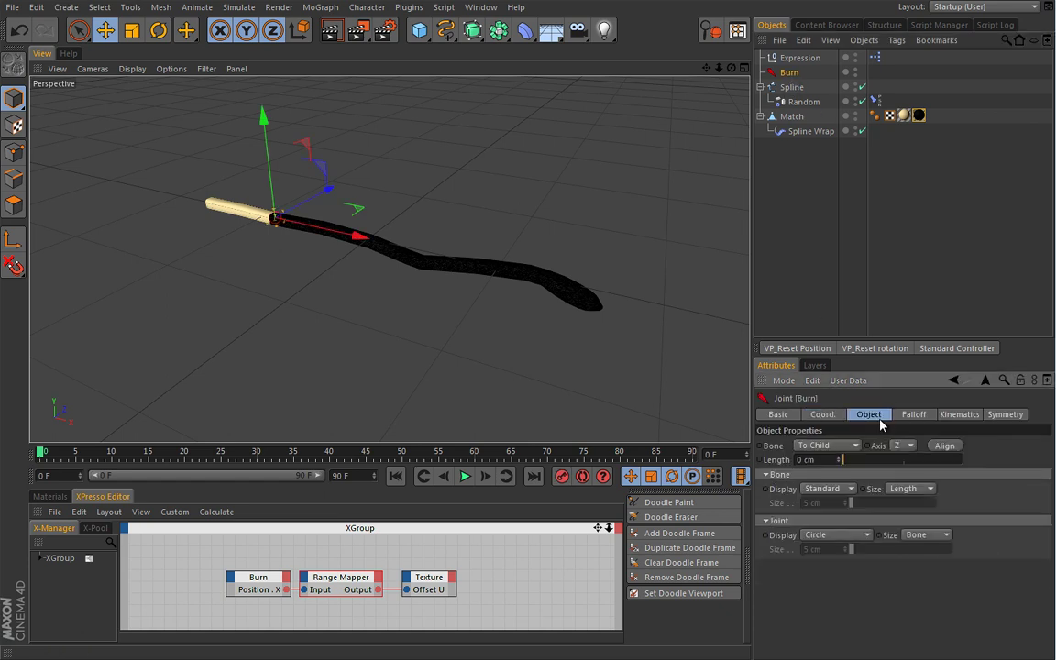
pyautogui.click(917, 534)
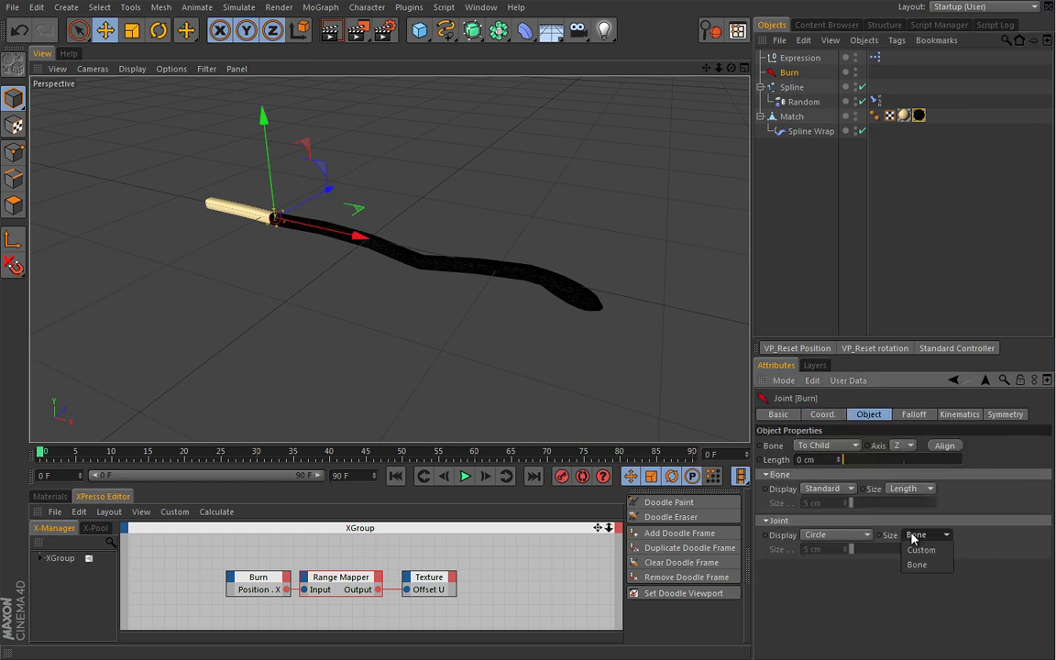
pyautogui.click(917, 552)
pyautogui.moveTo(845, 548); pyautogui.dragTo(856, 548)
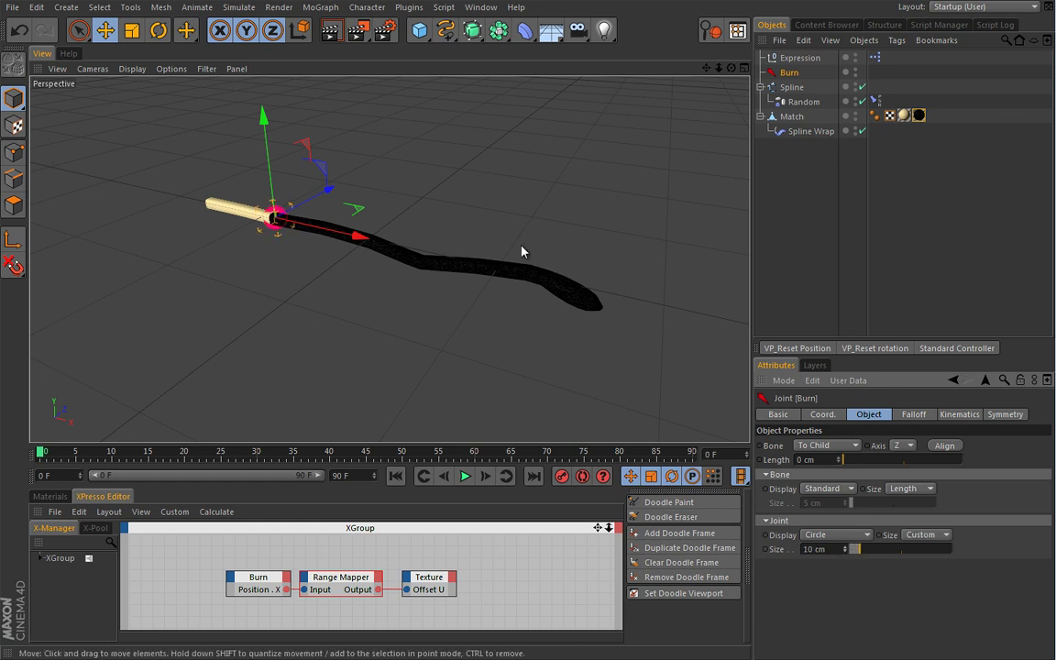
pyautogui.moveTo(518, 197)
pyautogui.mouseDown()
pyautogui.moveTo(343, 280)
pyautogui.moveTo(573, 273)
pyautogui.moveTo(374, 277)
pyautogui.moveTo(468, 294)
pyautogui.moveTo(356, 293)
pyautogui.mouseUp()
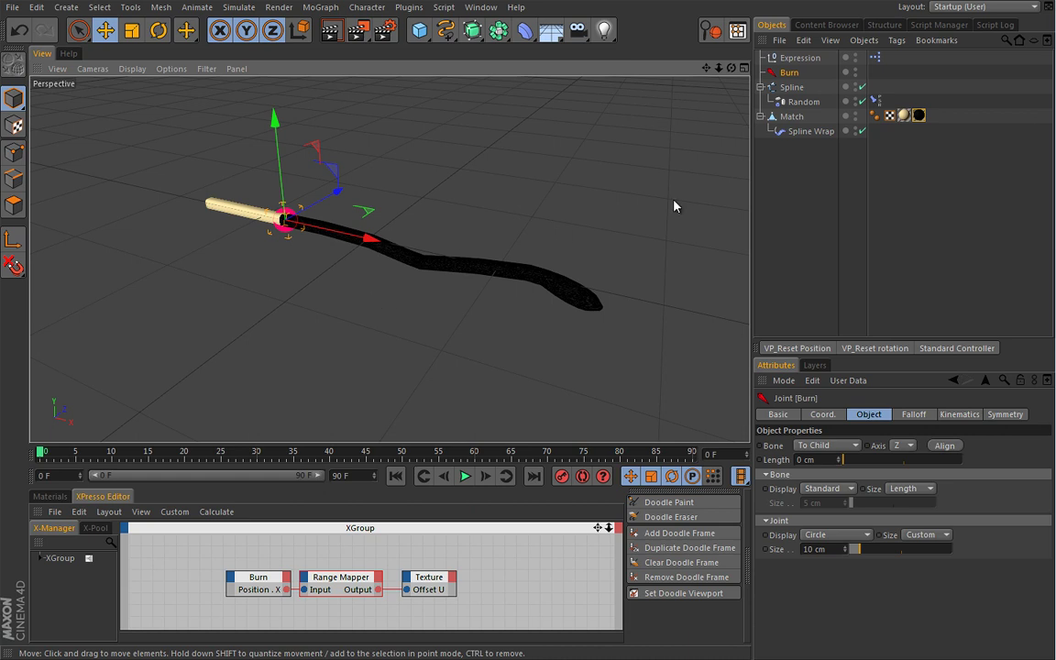
# Step: Adjust the end of the Spline Wrap's Size curve
pyautogui.click(805, 134)
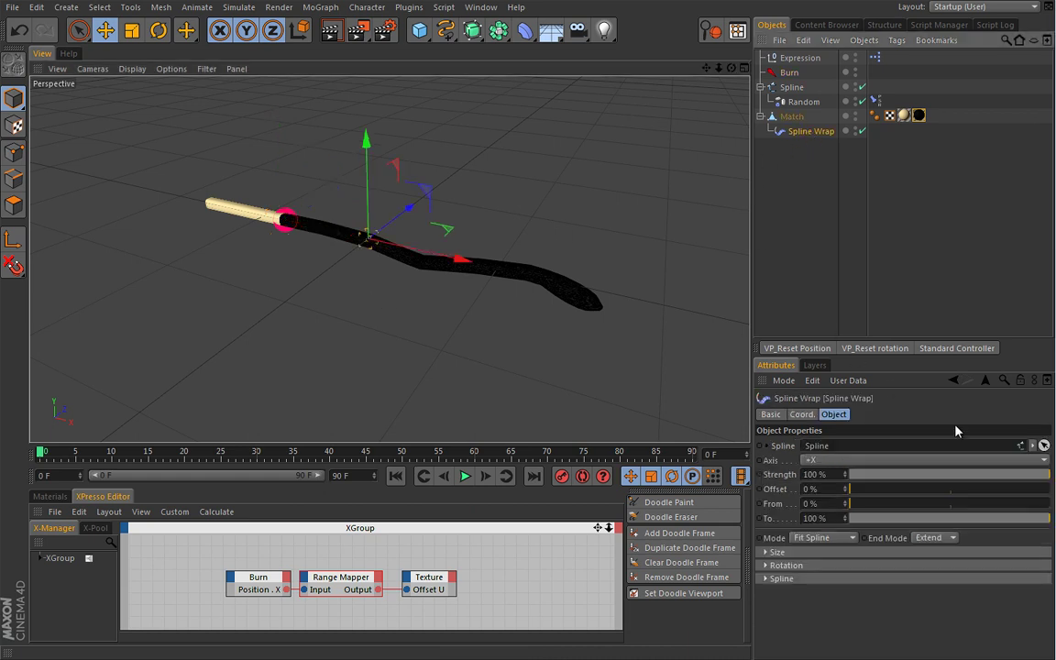
pyautogui.moveTo(1044, 519)
pyautogui.mouseDown()
pyautogui.moveTo(1010, 521)
pyautogui.moveTo(1053, 519)
pyautogui.mouseUp()
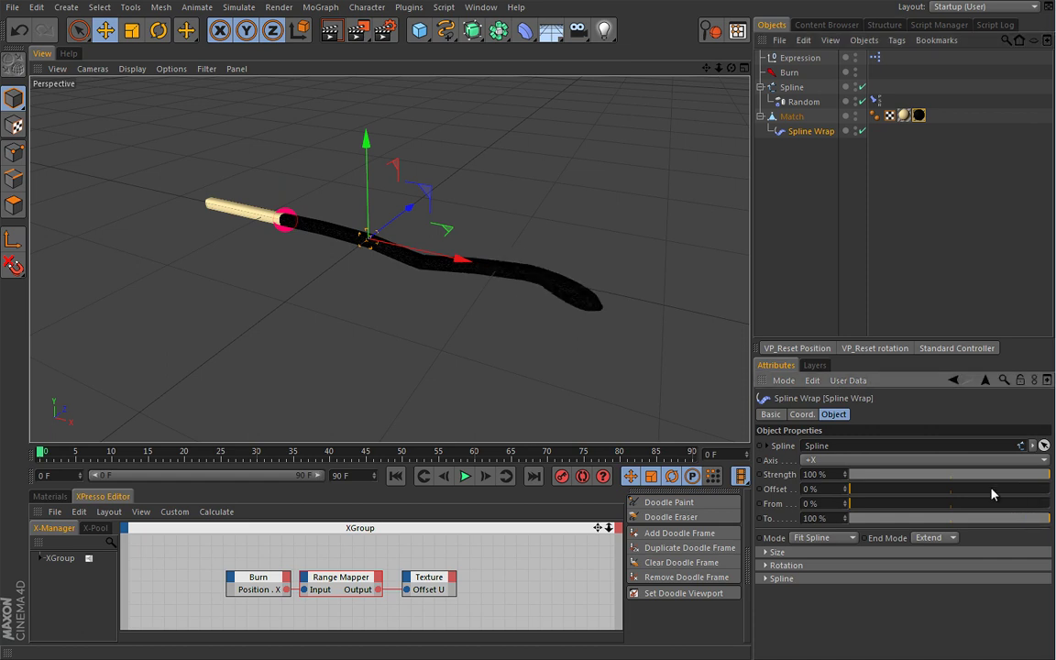
pyautogui.click(777, 552)
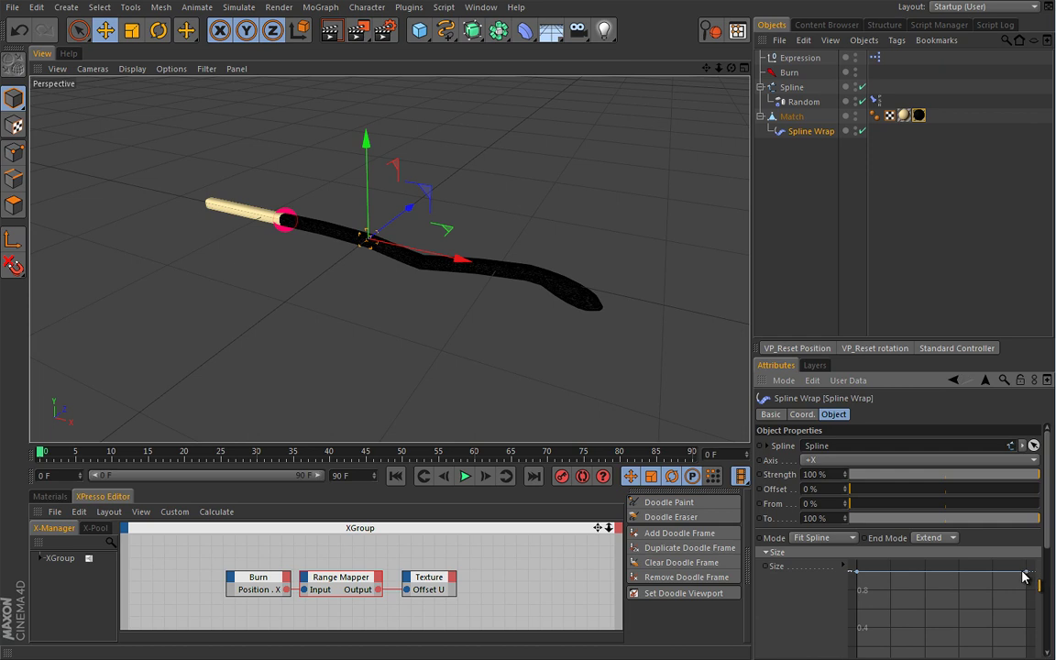
pyautogui.scroll(-3, 1044, 545)
pyautogui.moveTo(1026, 493); pyautogui.dragTo(988, 492)
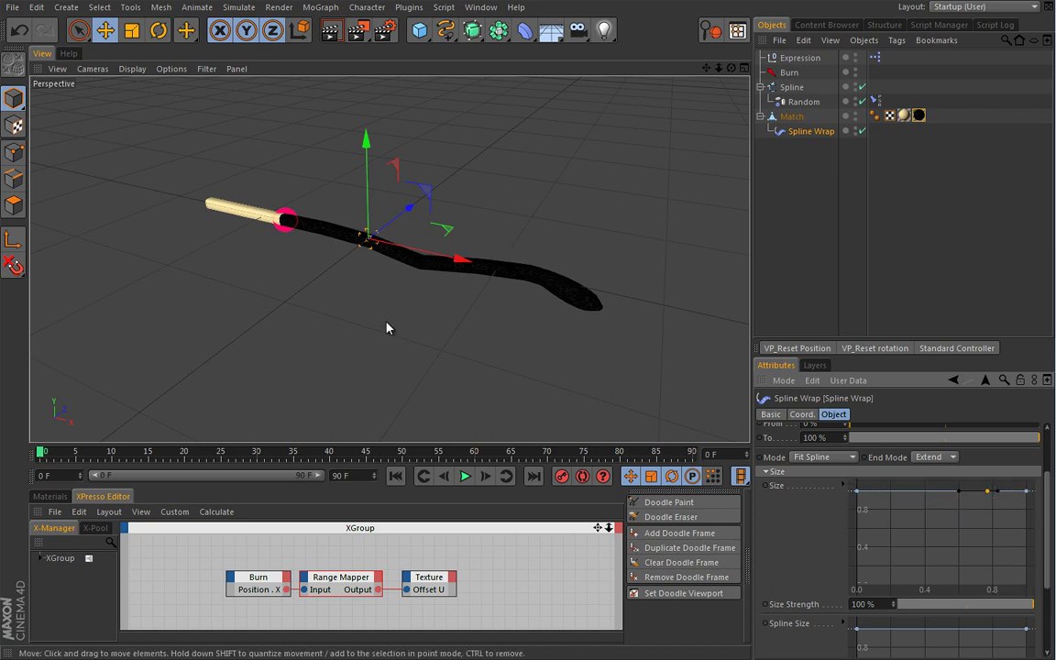
# Step: Drag the Burn joint back to the match tip and reset the viewport position
pyautogui.click(779, 74)
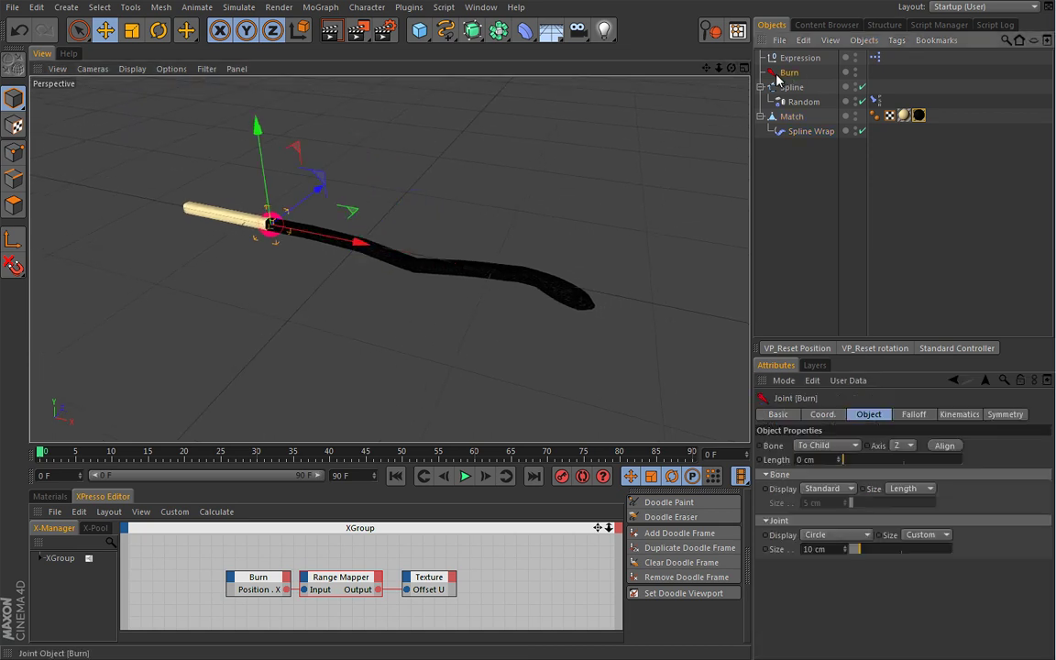
pyautogui.moveTo(356, 240)
pyautogui.mouseDown()
pyautogui.moveTo(648, 300)
pyautogui.moveTo(714, 302)
pyautogui.mouseUp()
pyautogui.click(797, 348)
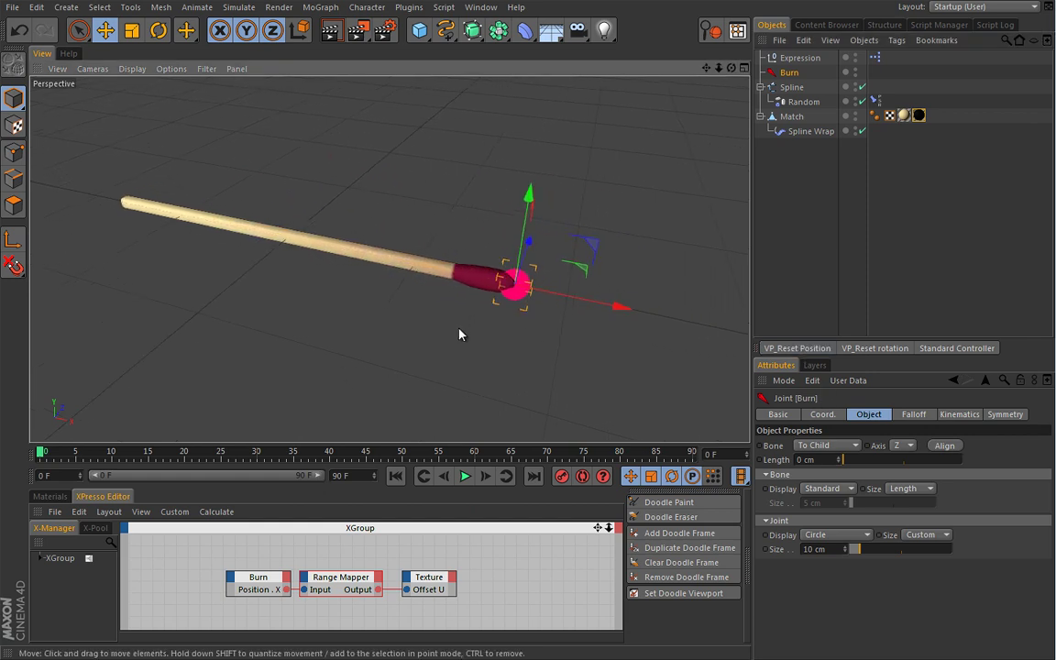